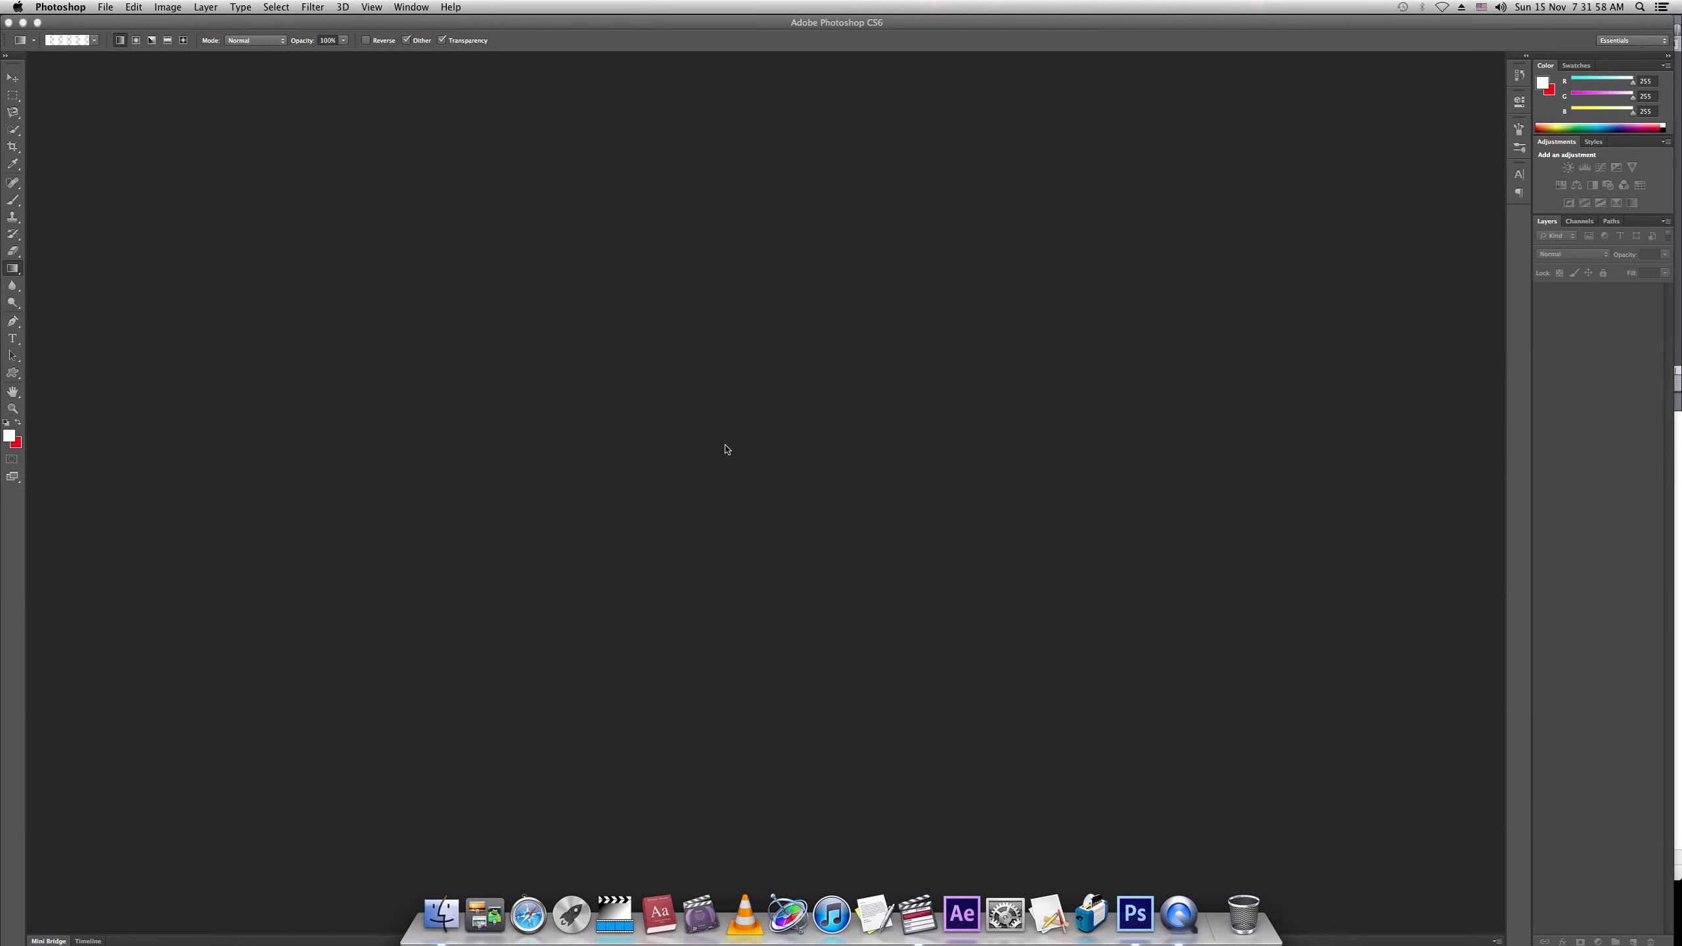
- Create a 1280×720 pixel white document named BACKGROUND and view it at 100%
key("super+n")
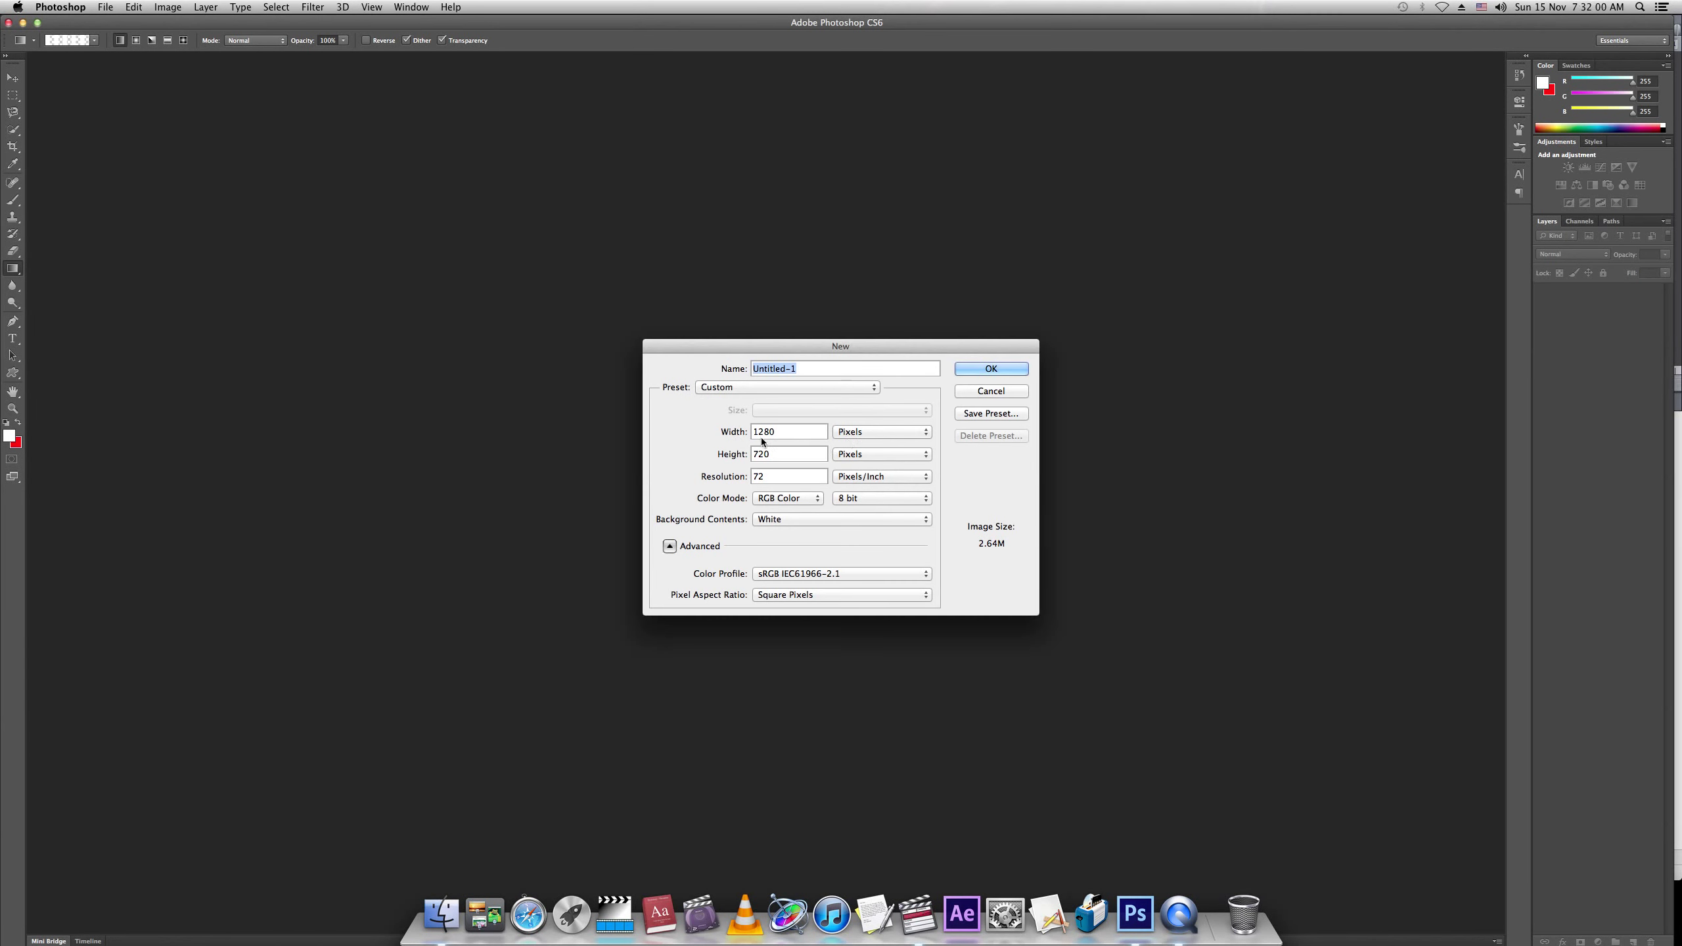
type("a")
key("BackSpace")
type("BACKG")
key("BackSpace")
type("GROUND")
key("Return")
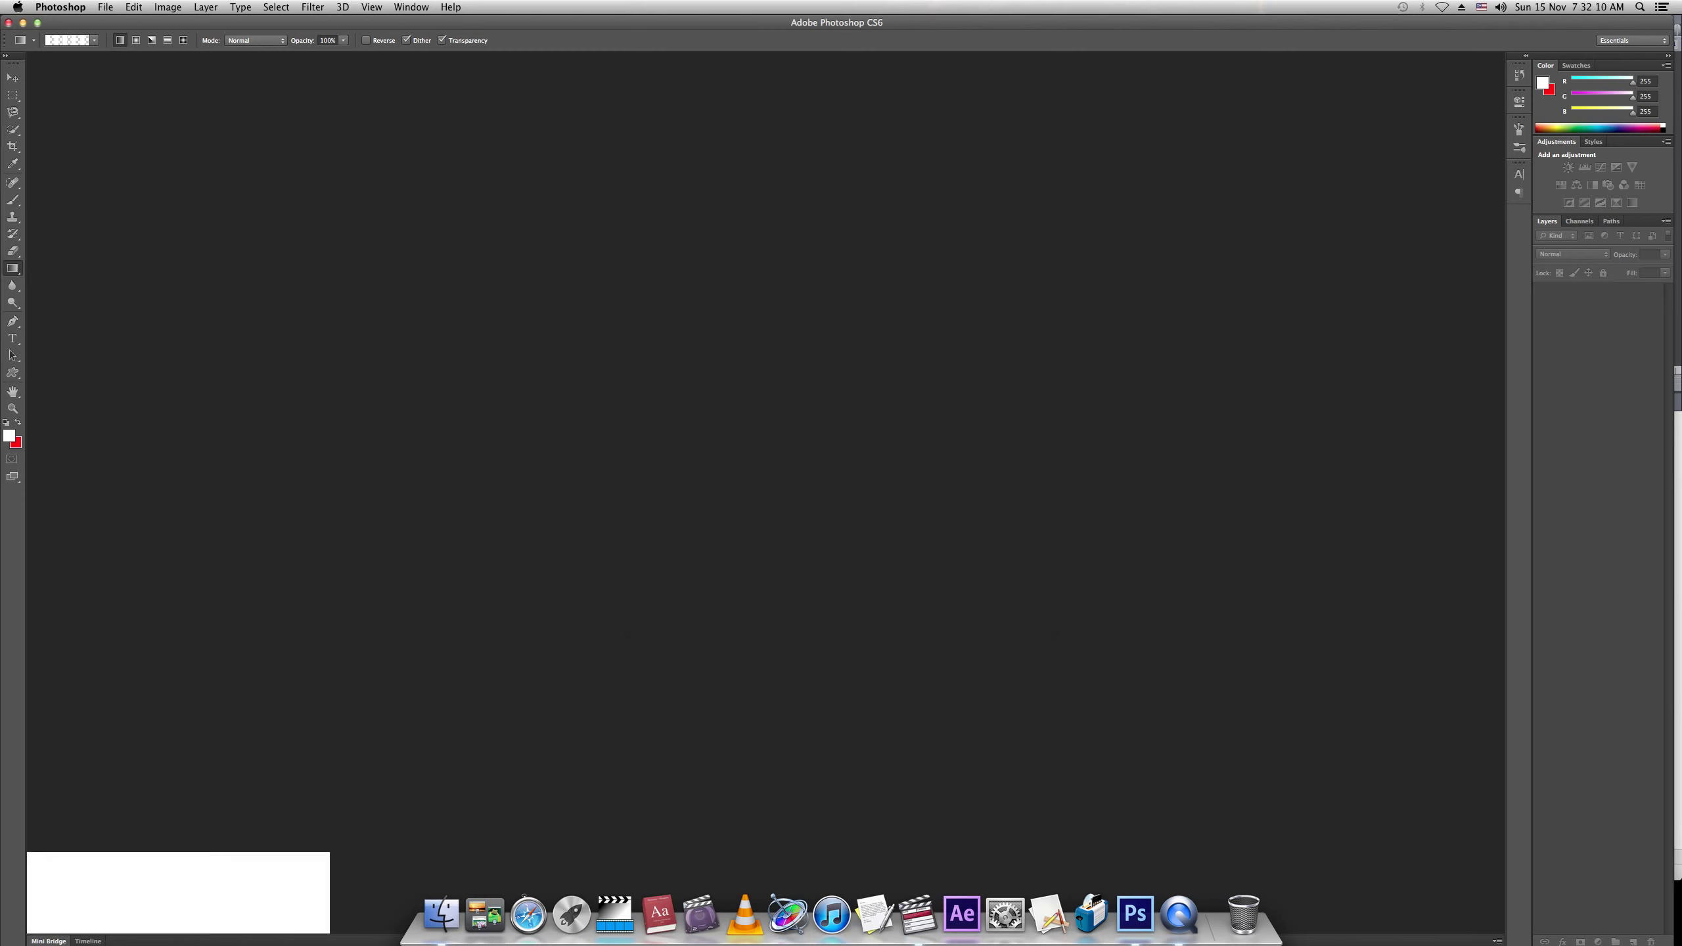
key("super+minus")
key("super+equal")
key("super+equal")
key("super+minus")
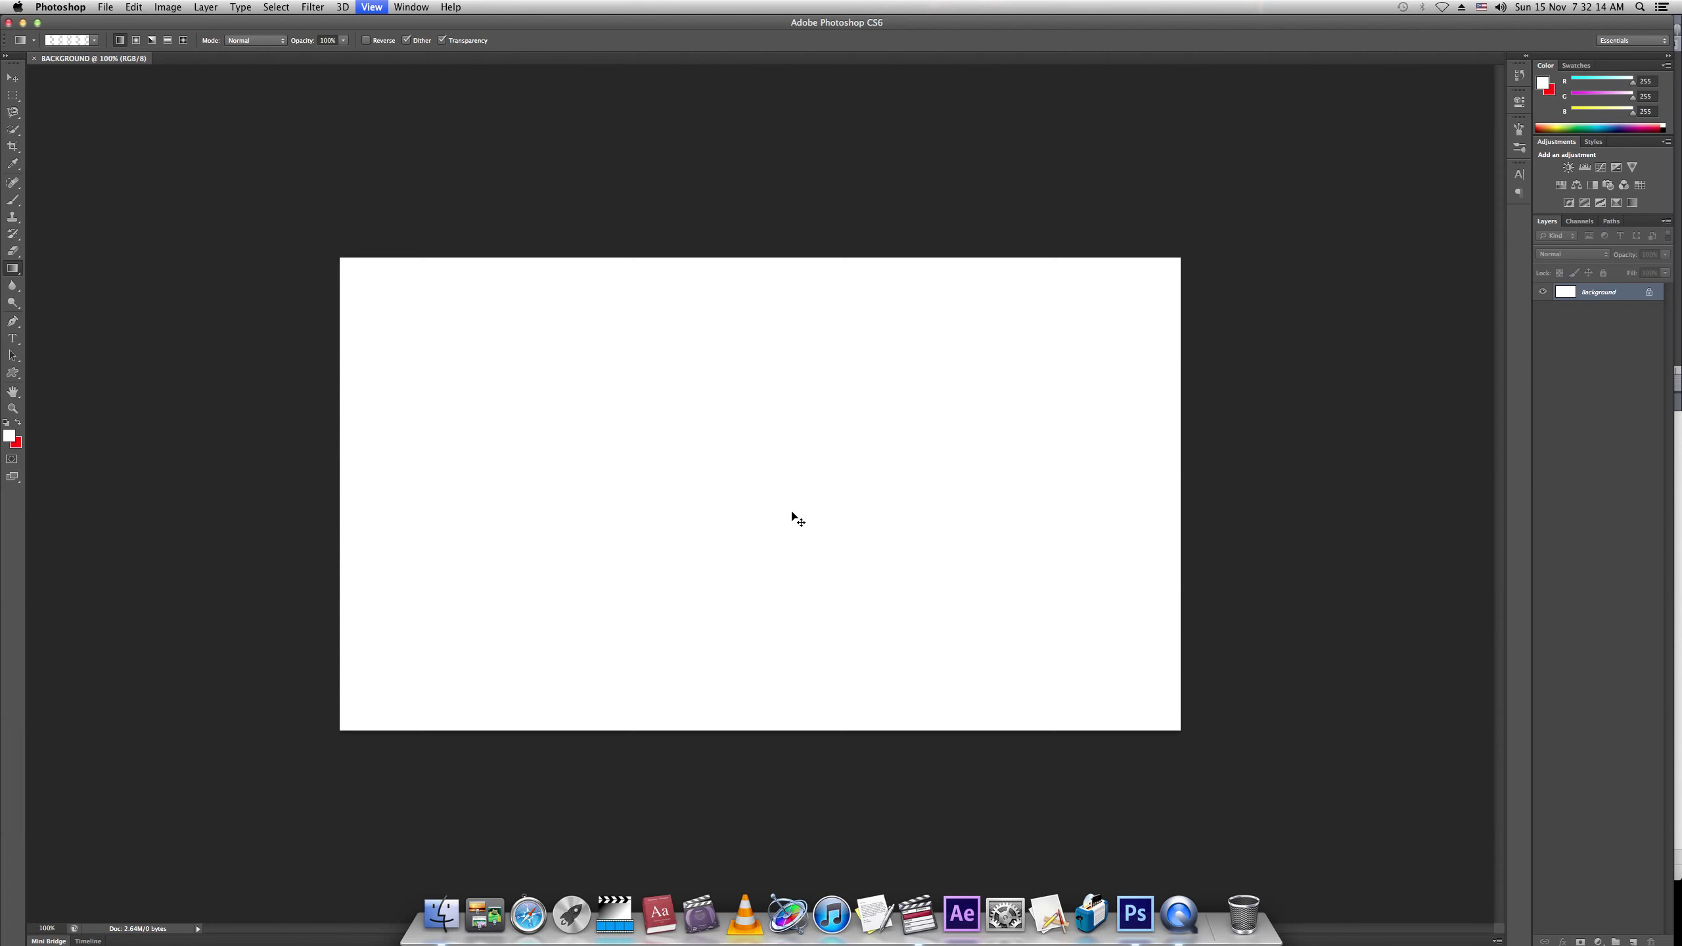
- Set the foreground colour to pure black in the Color Picker
left_click(16, 422)
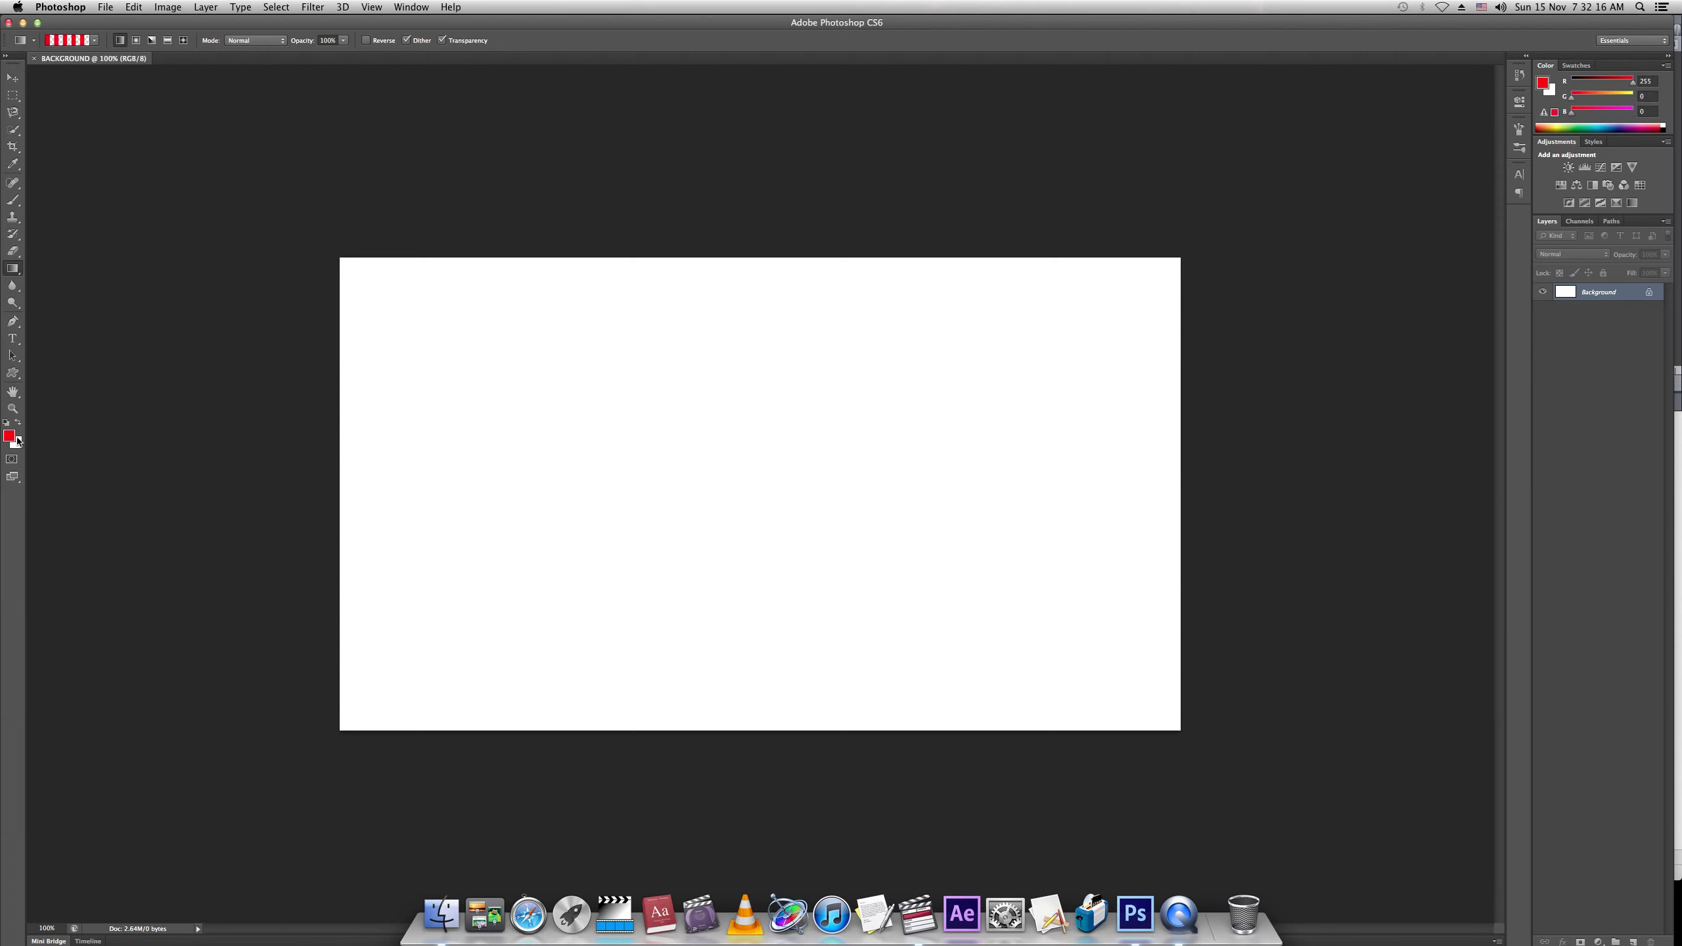
left_click(793, 504)
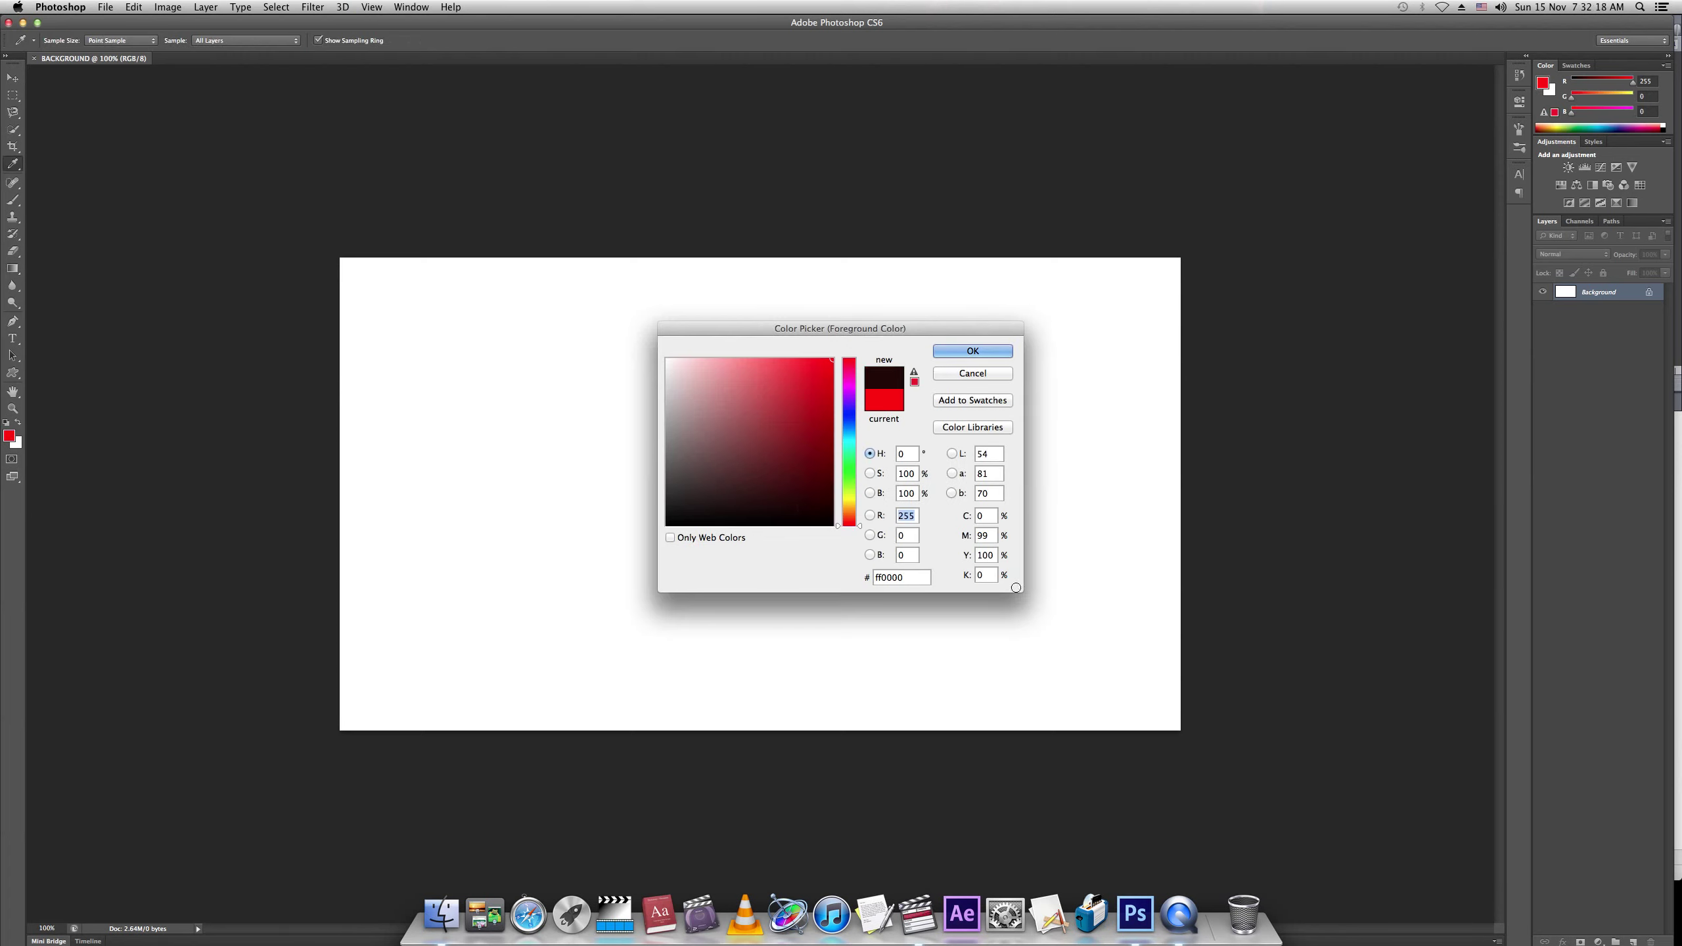
left_click_drag(829, 507, 835, 529)
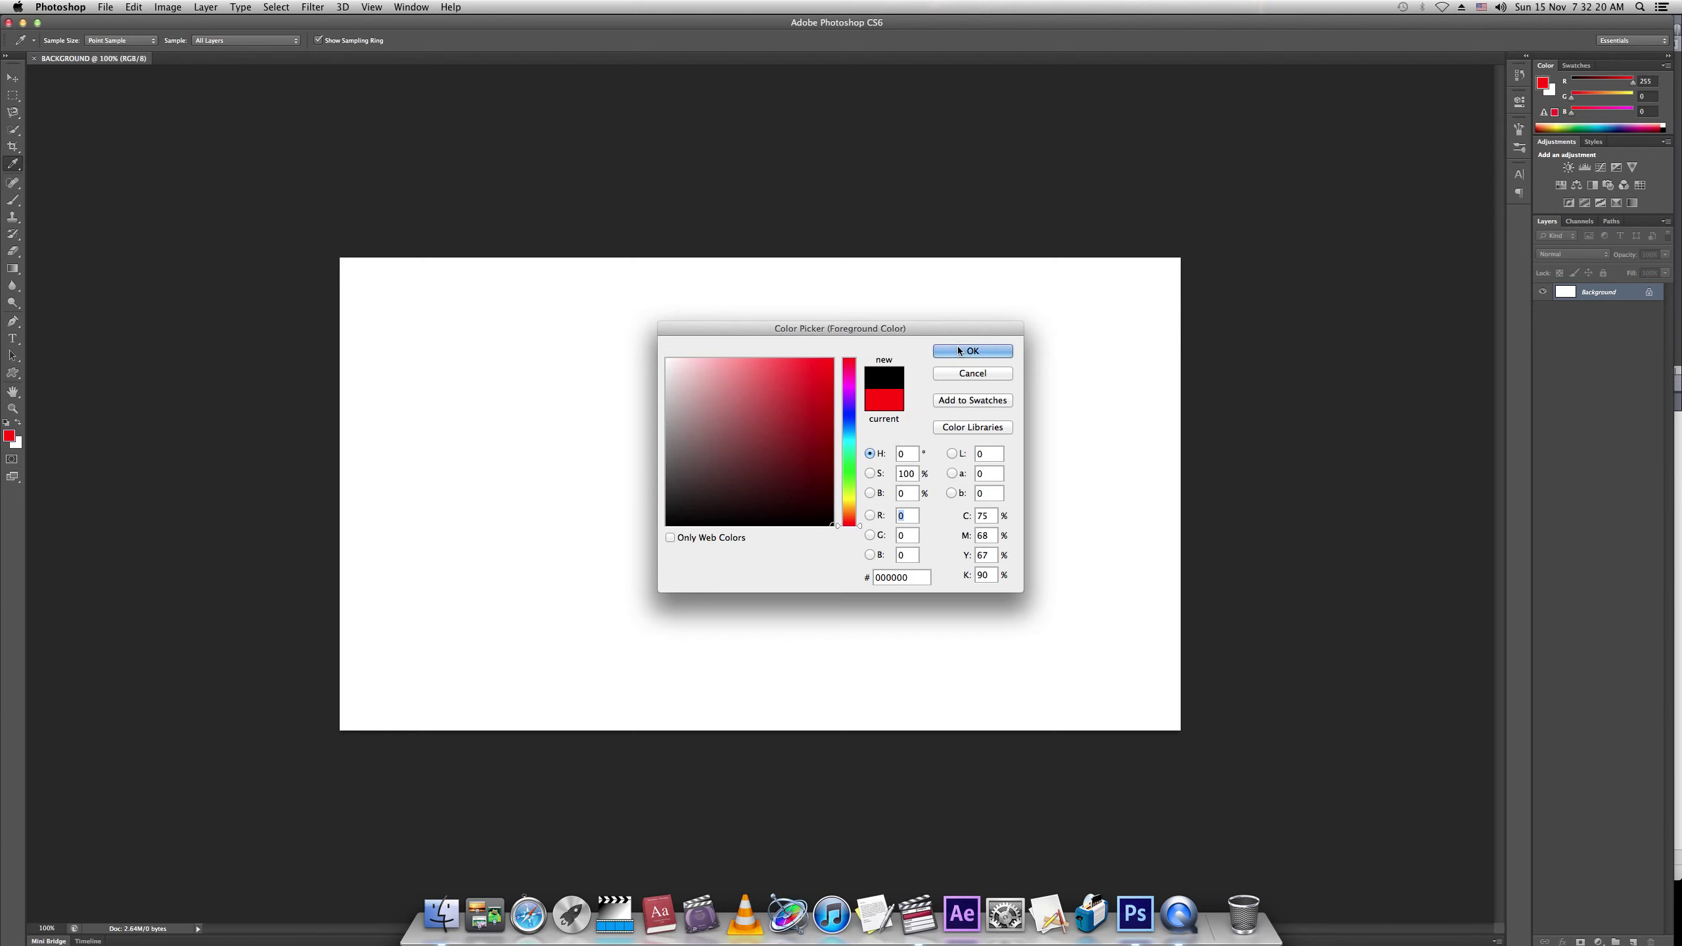
left_click(973, 352)
- Pick pure red (#ff0000) as the other working colour alongside black
key("g")
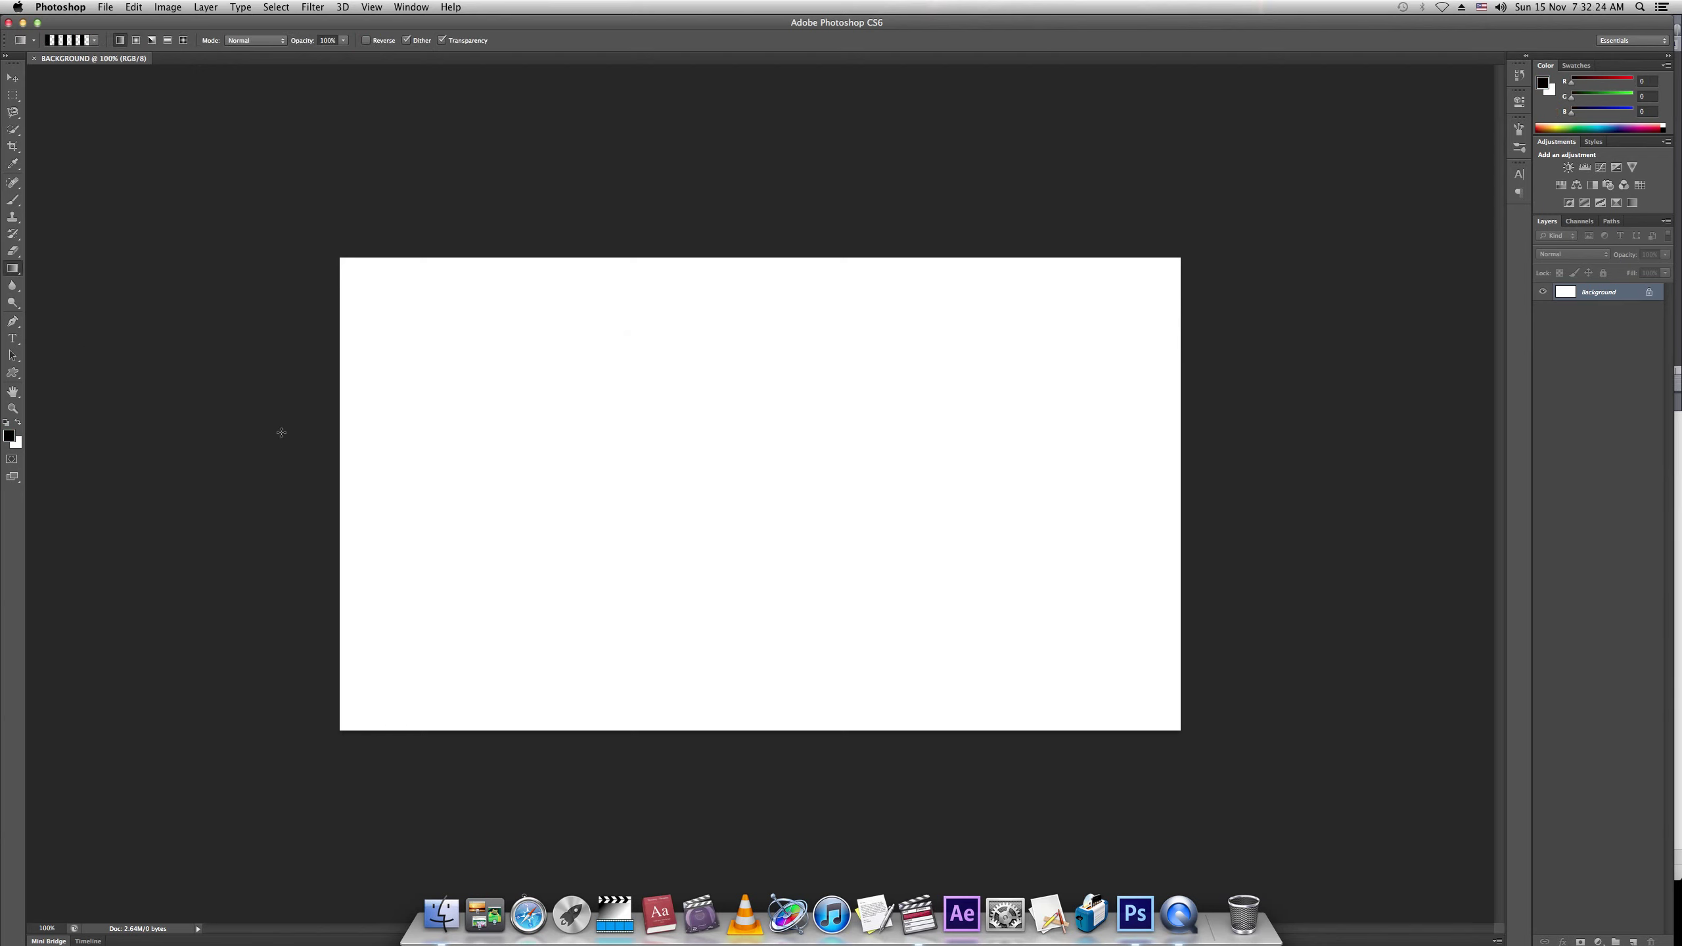
key("x")
left_click(12, 438)
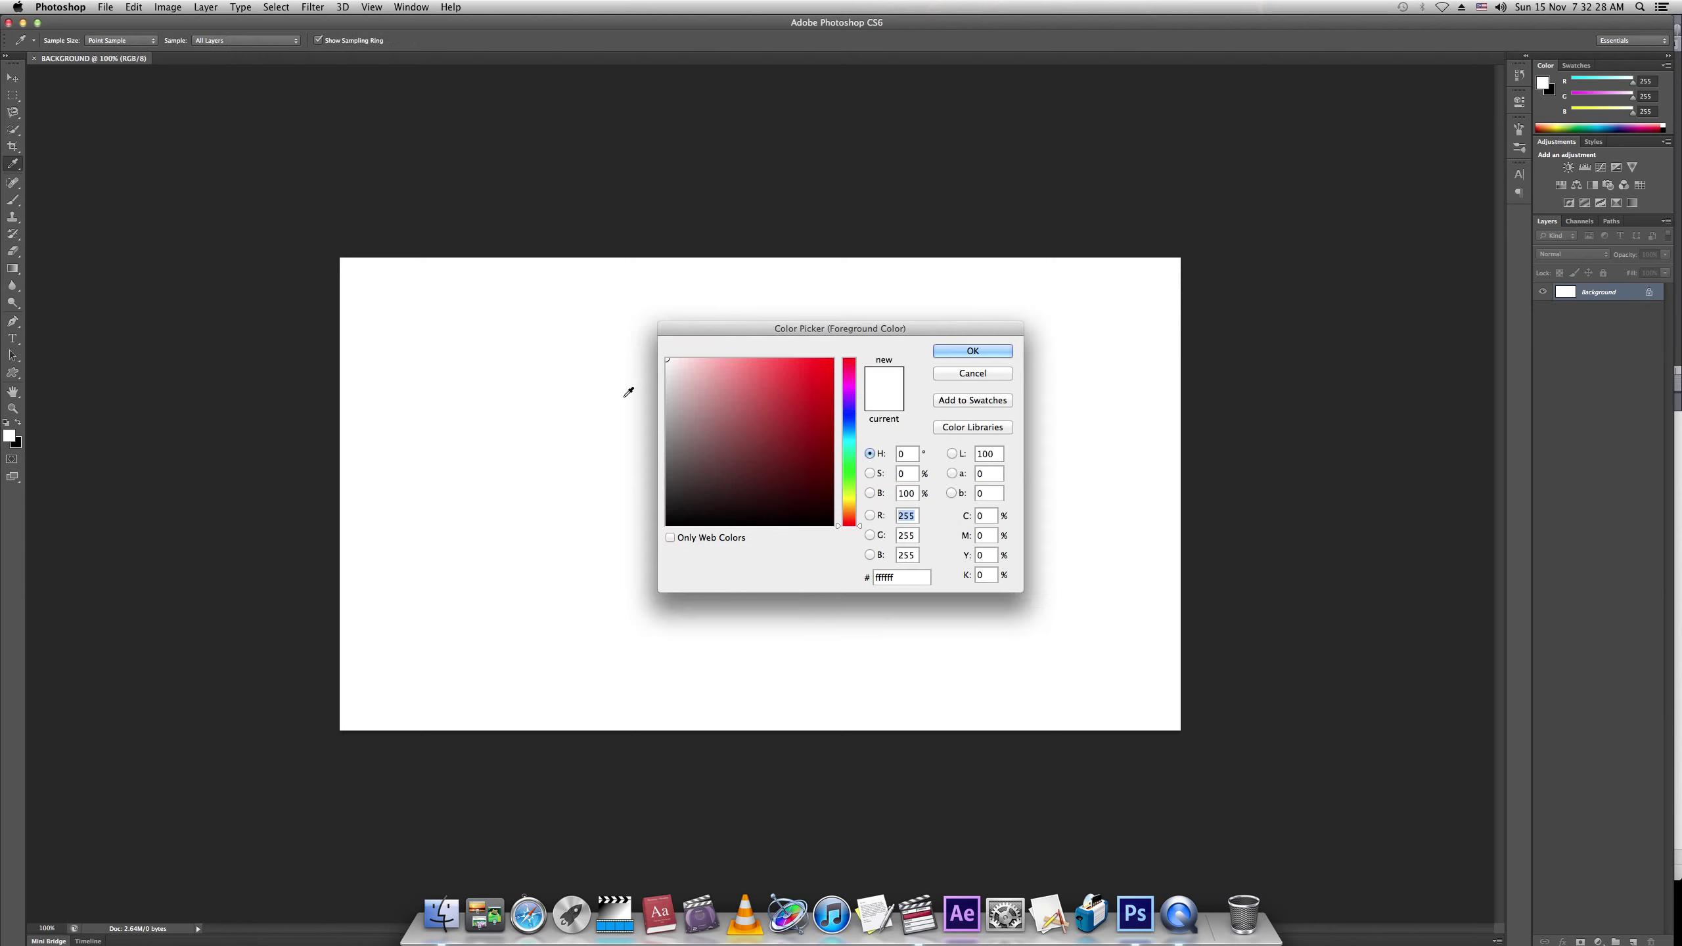
left_click(832, 359)
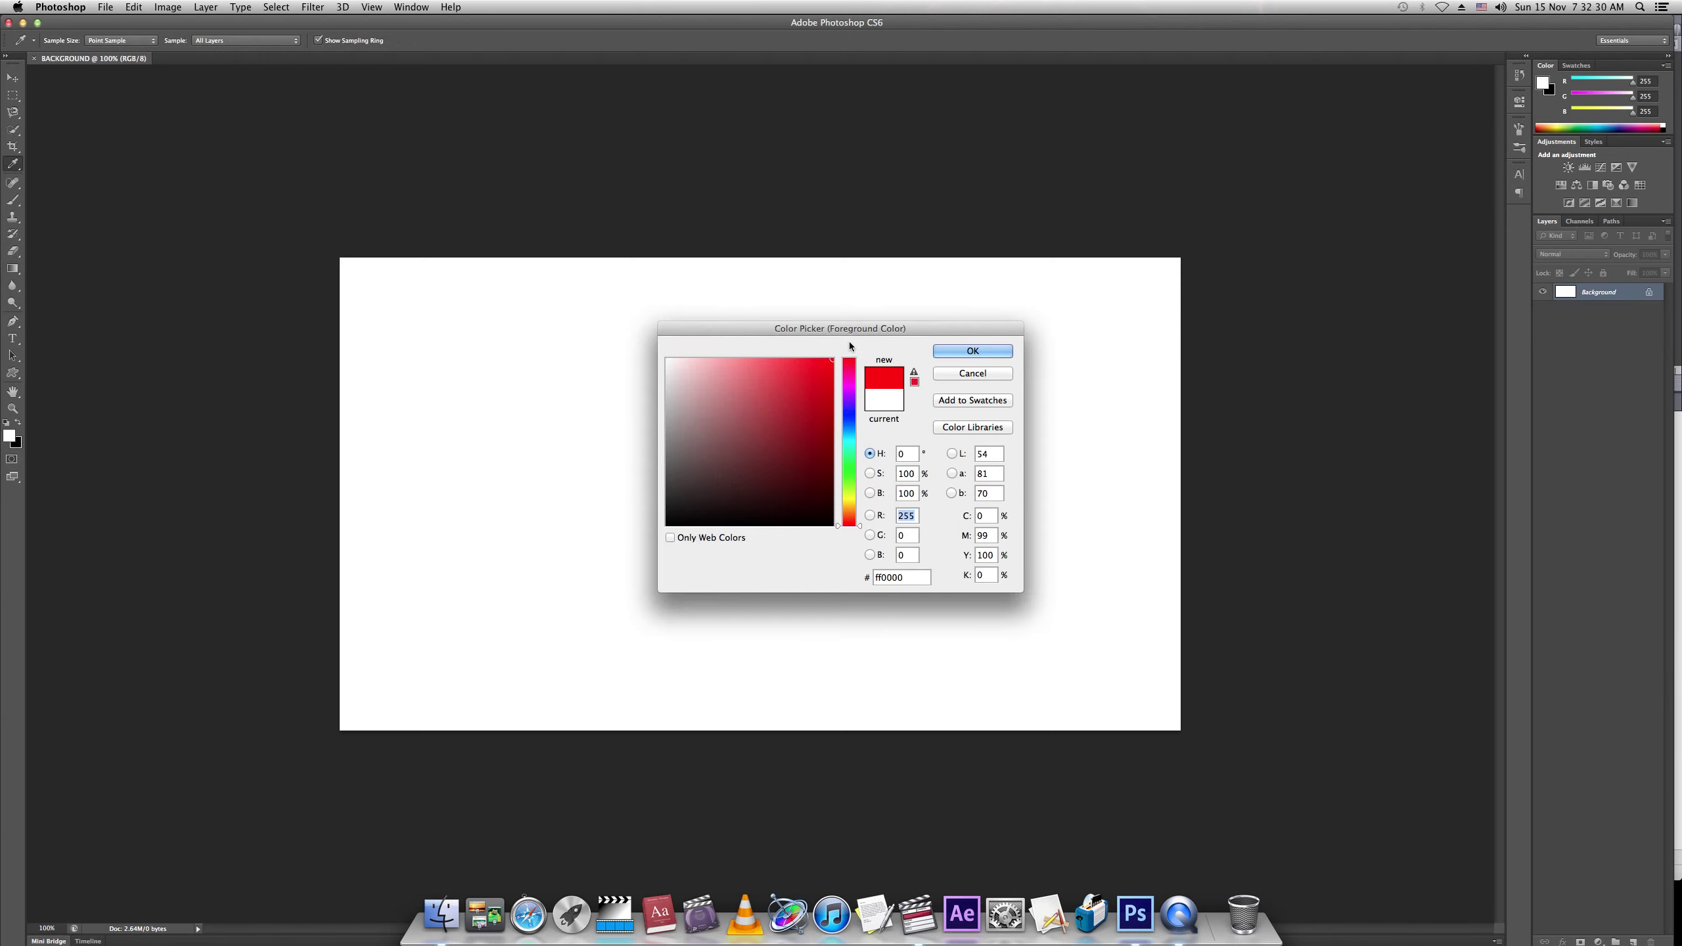
left_click(951, 357)
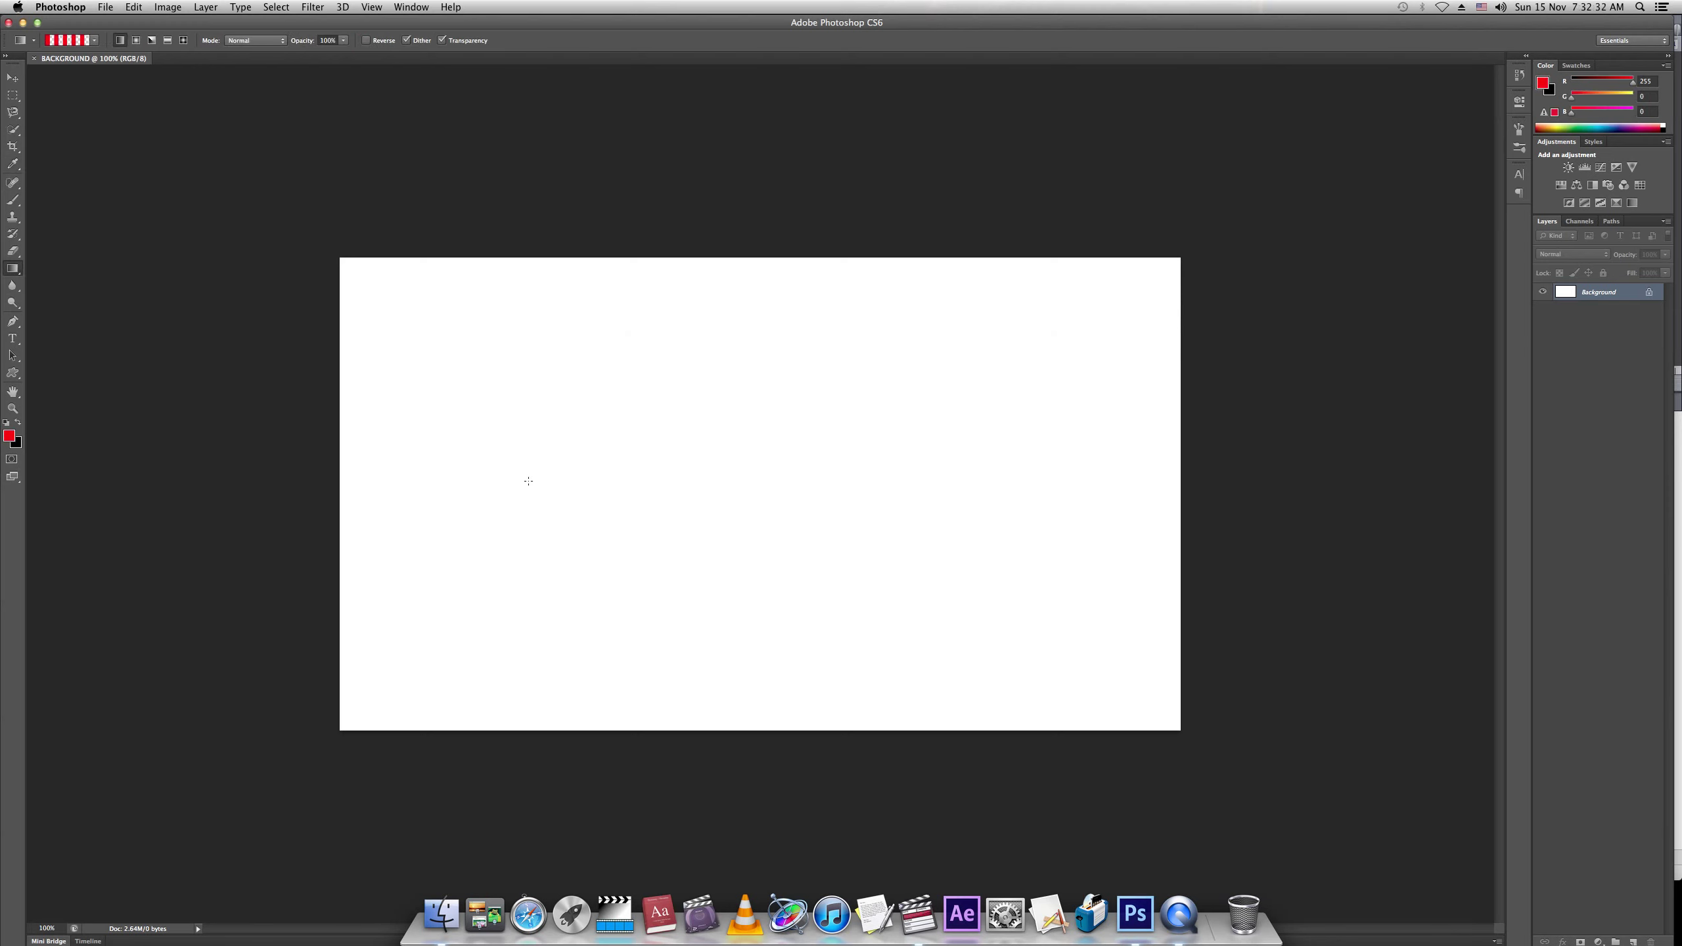
key("x")
- Fill the canvas with black, keeping red as the foreground colour
key("super+BackSpace")
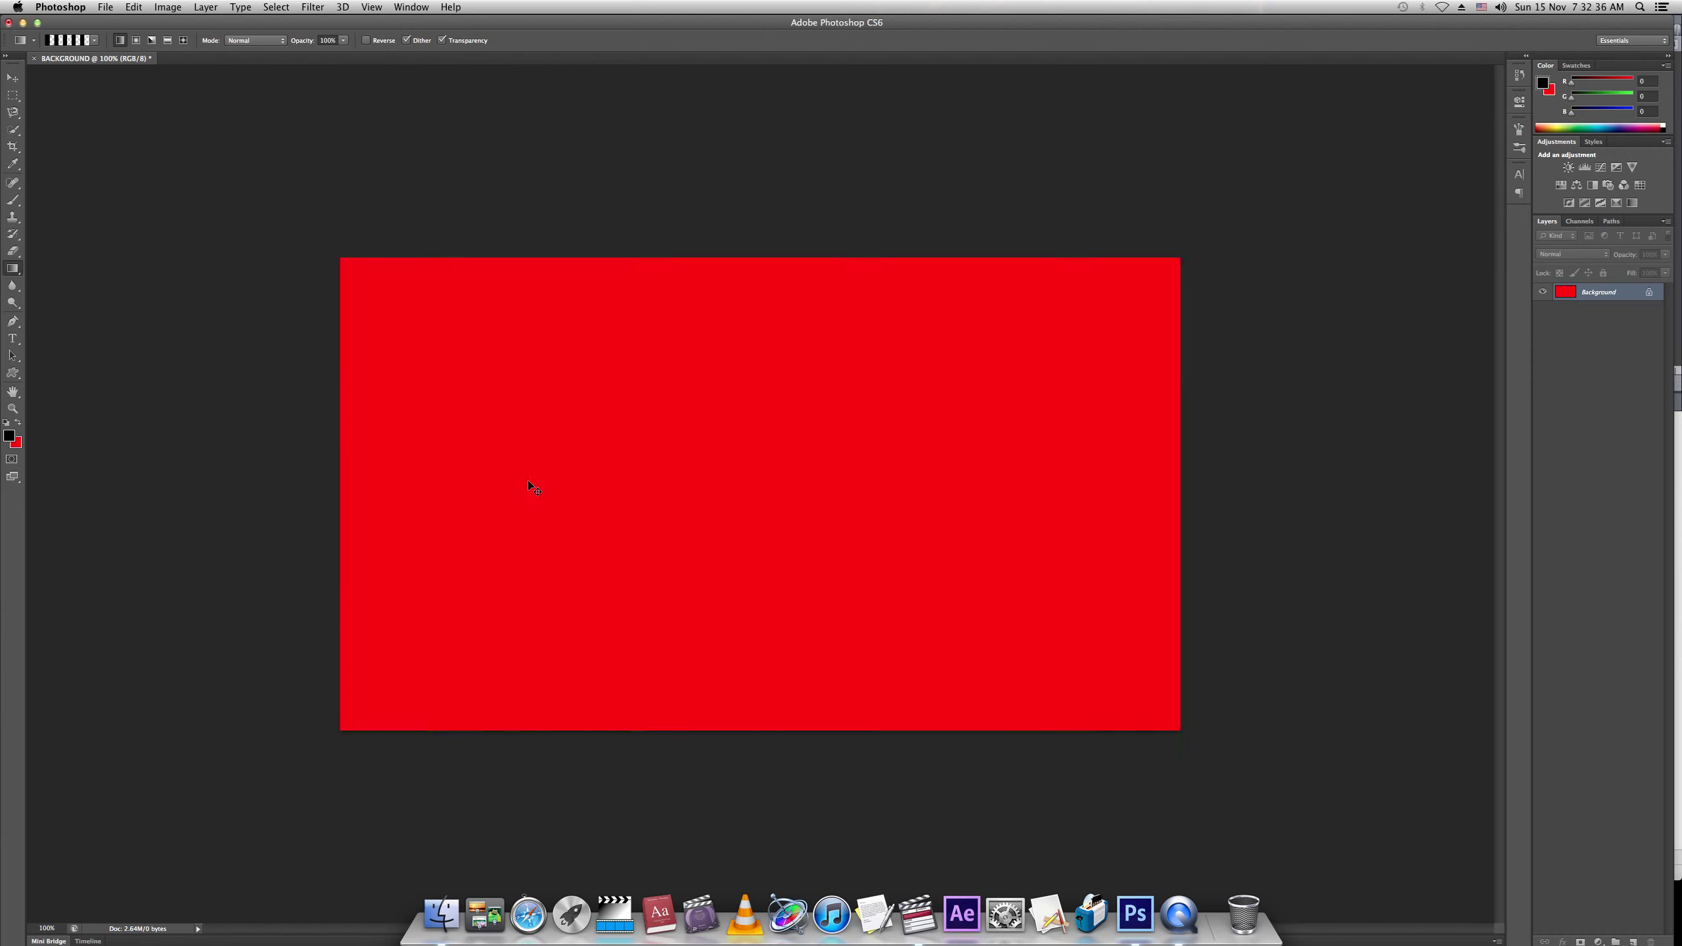
key("super+z")
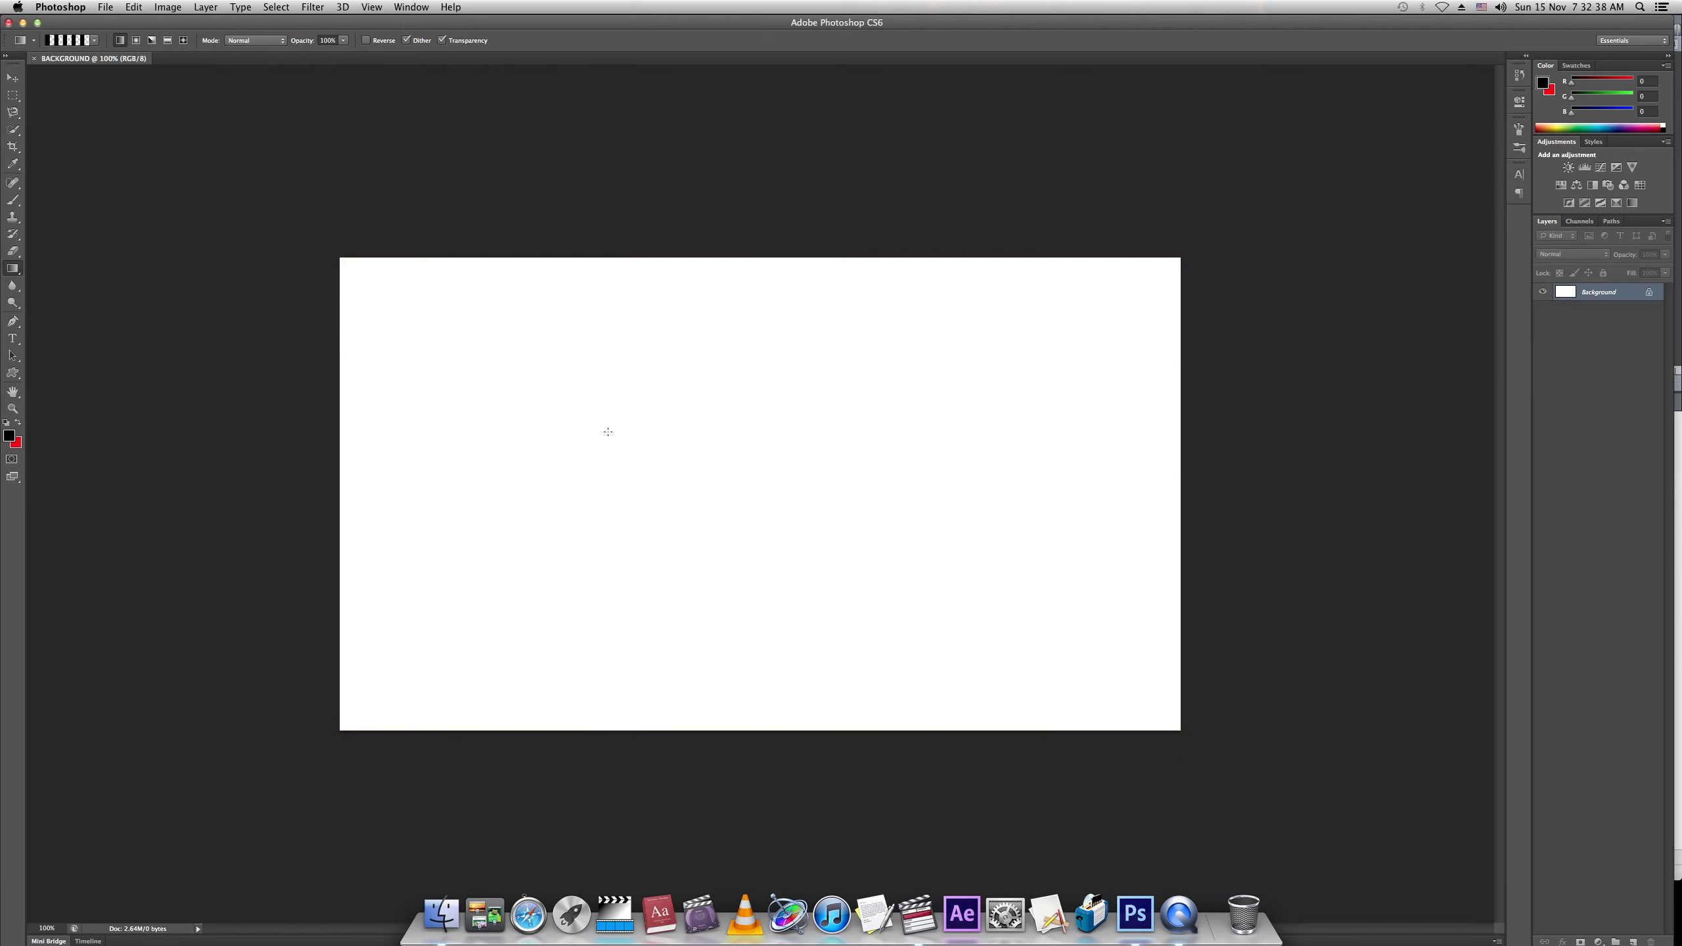
key("alt+BackSpace")
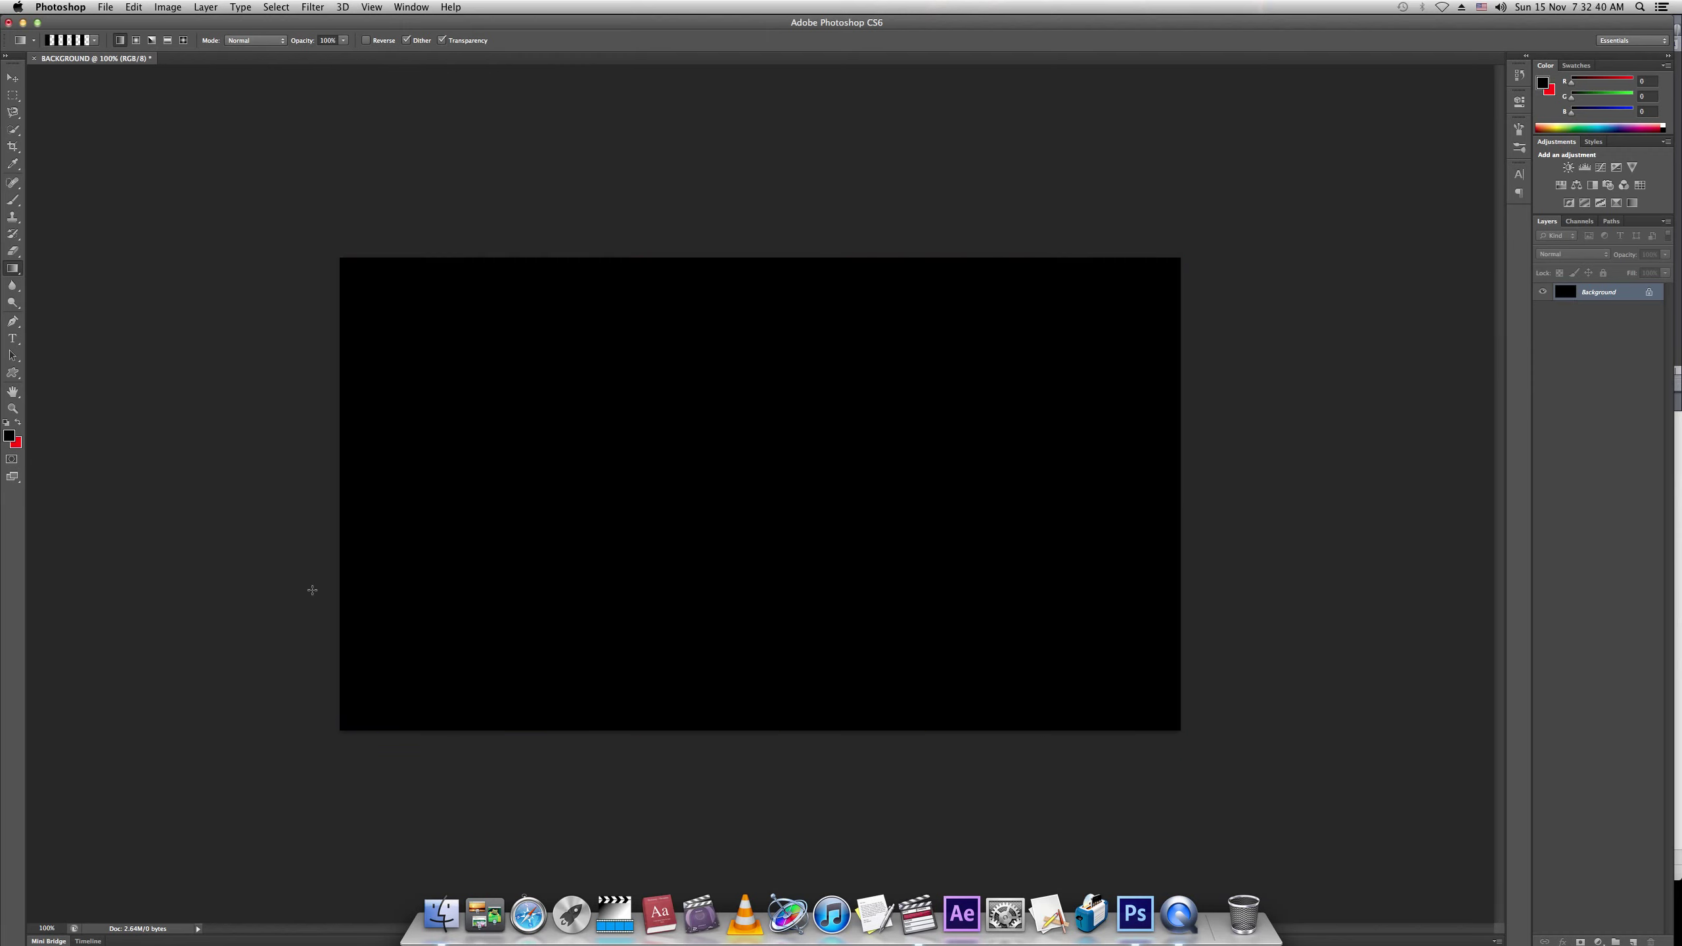
key("x")
- Drag red striped gradients diagonally across the top-left and lower-left of the canvas
left_click_drag(340, 255, 449, 356)
left_click_drag(1046, 586, 1192, 736)
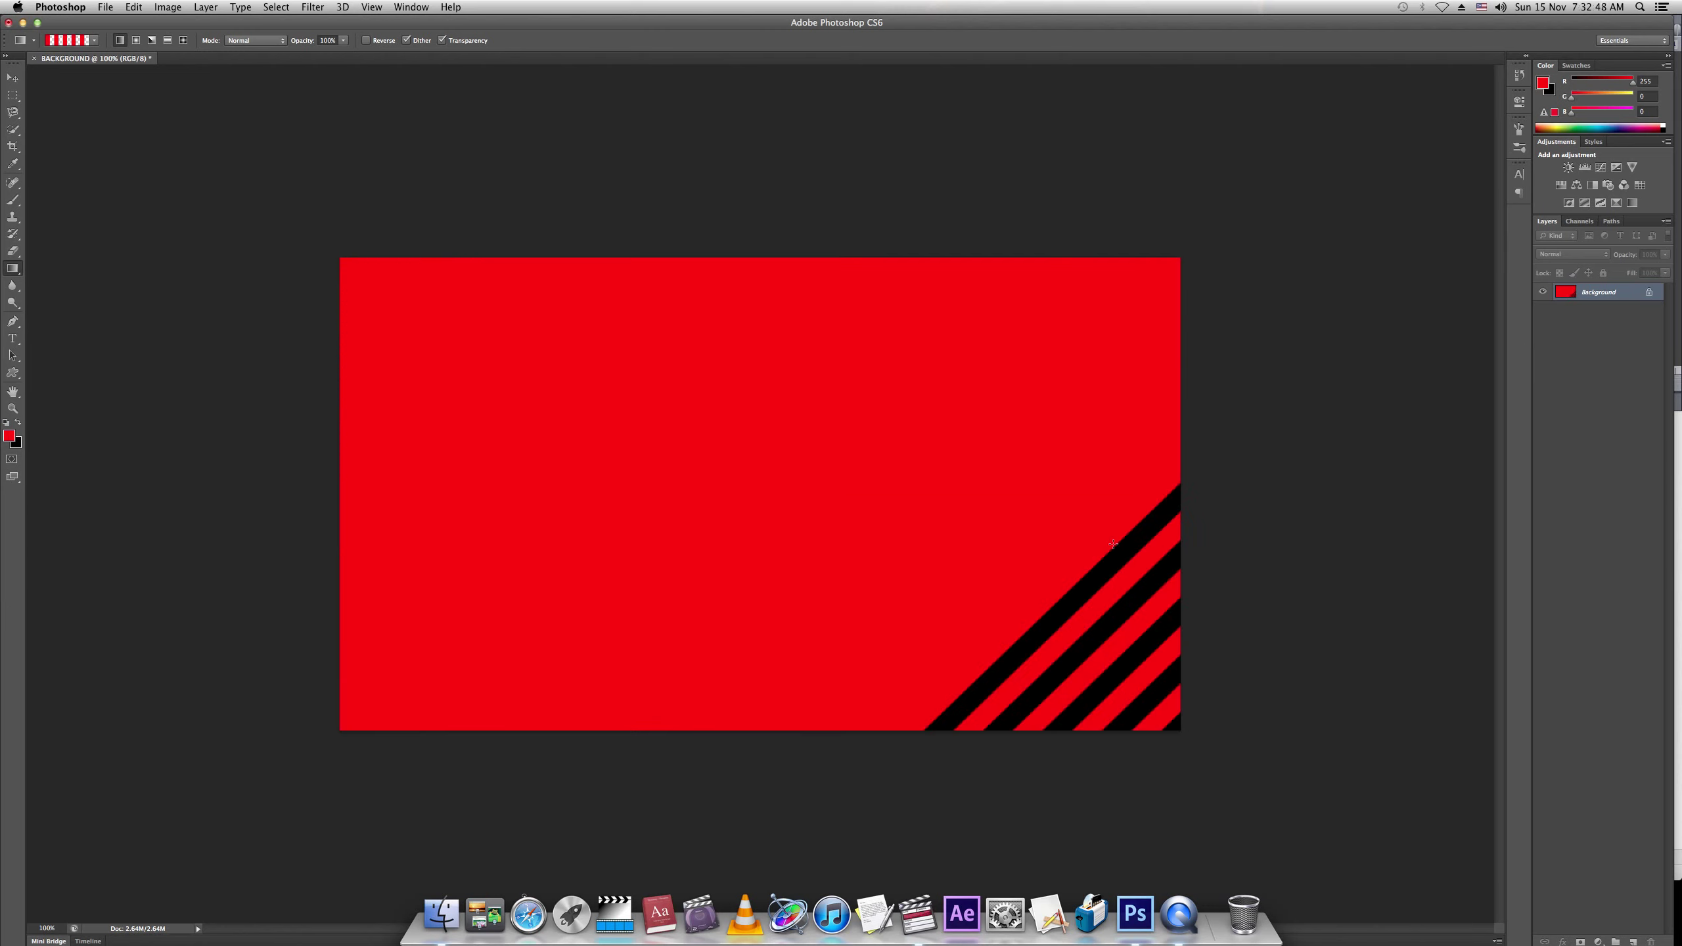
left_click_drag(1011, 281, 1146, 415)
key("super+z")
key("super+z")
left_click_drag(503, 713, 659, 610)
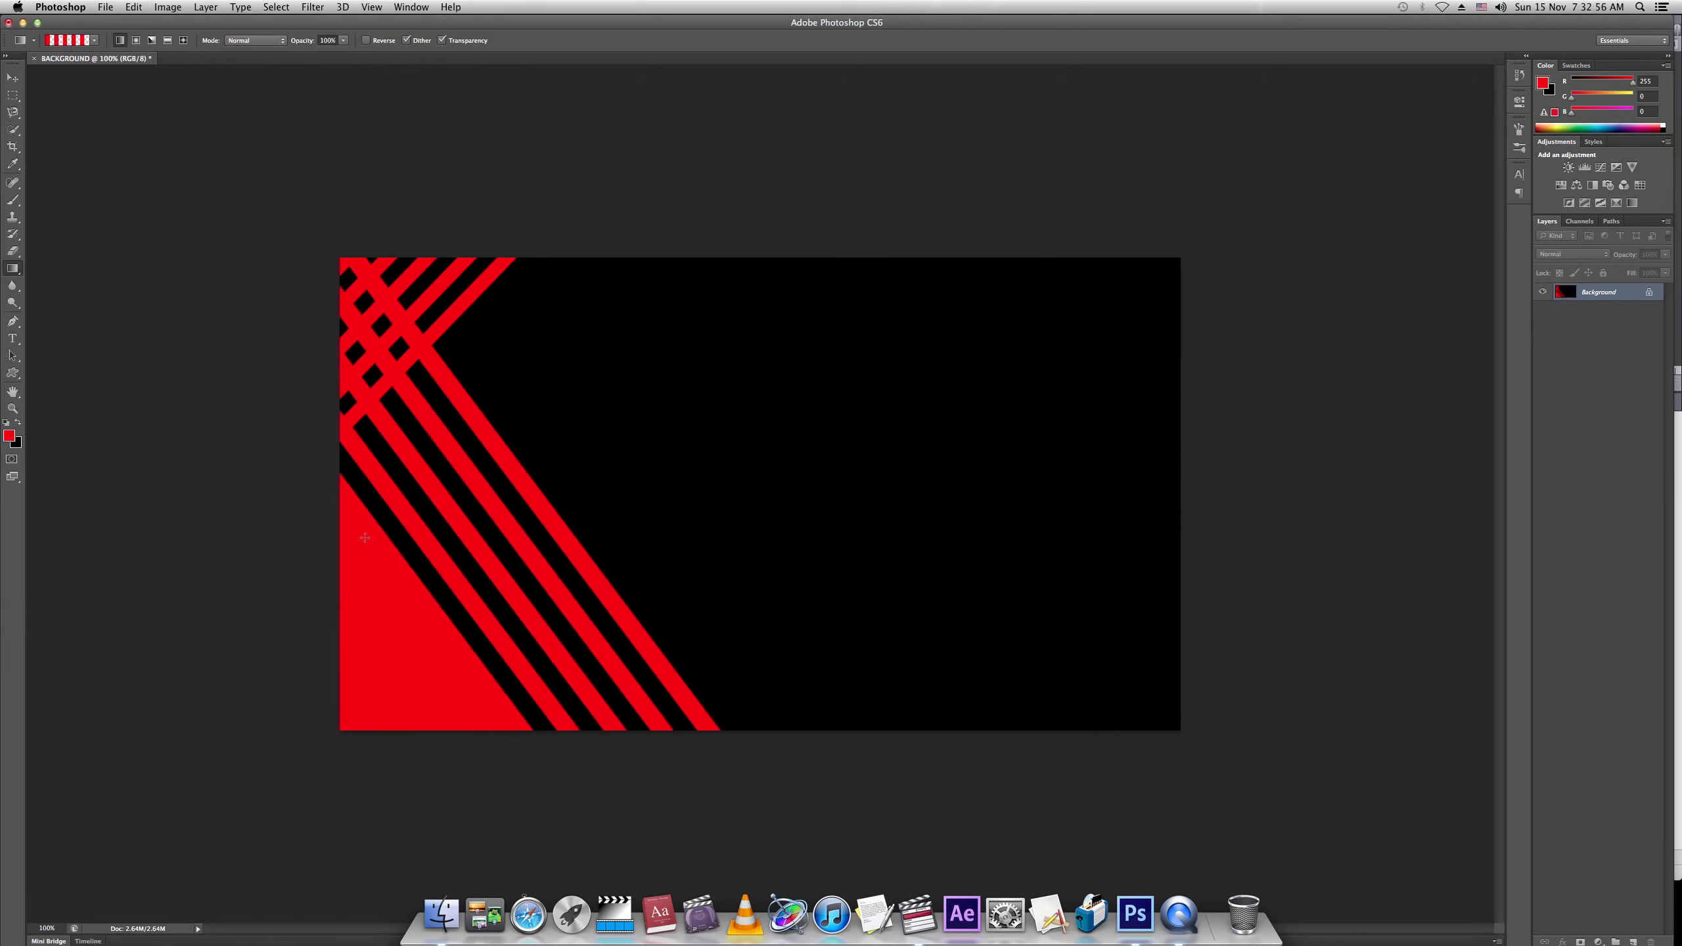
- Convert the Background layer into an editable Layer 0
double_click(1651, 286)
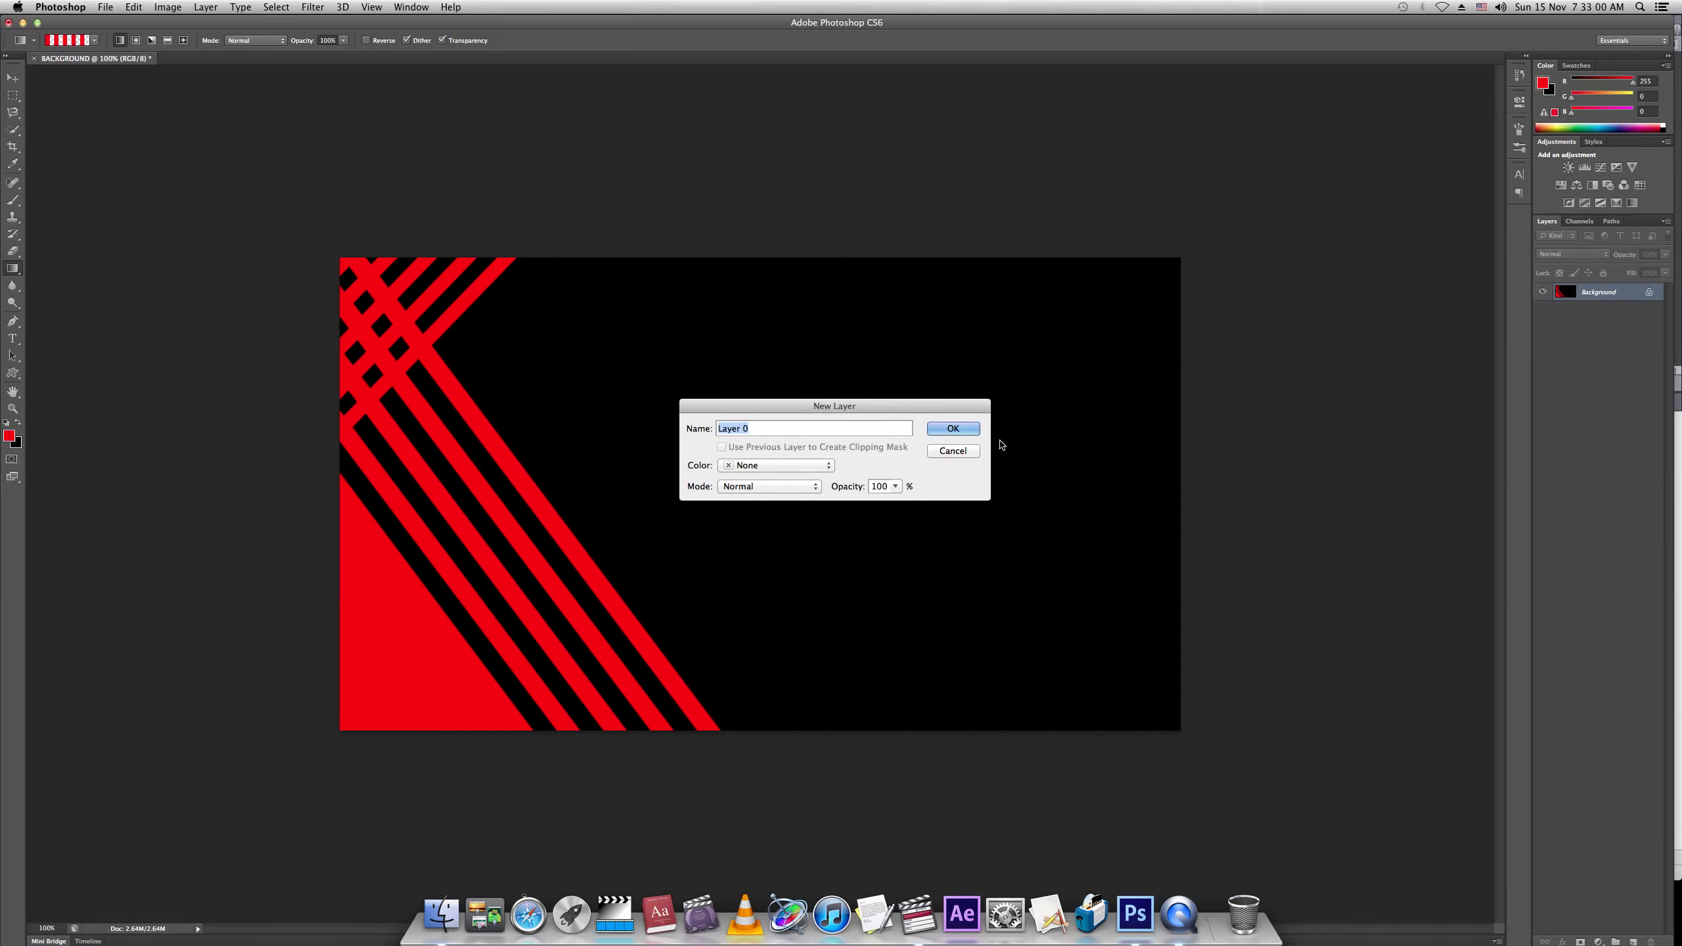
key("Return")
key("super+minus")
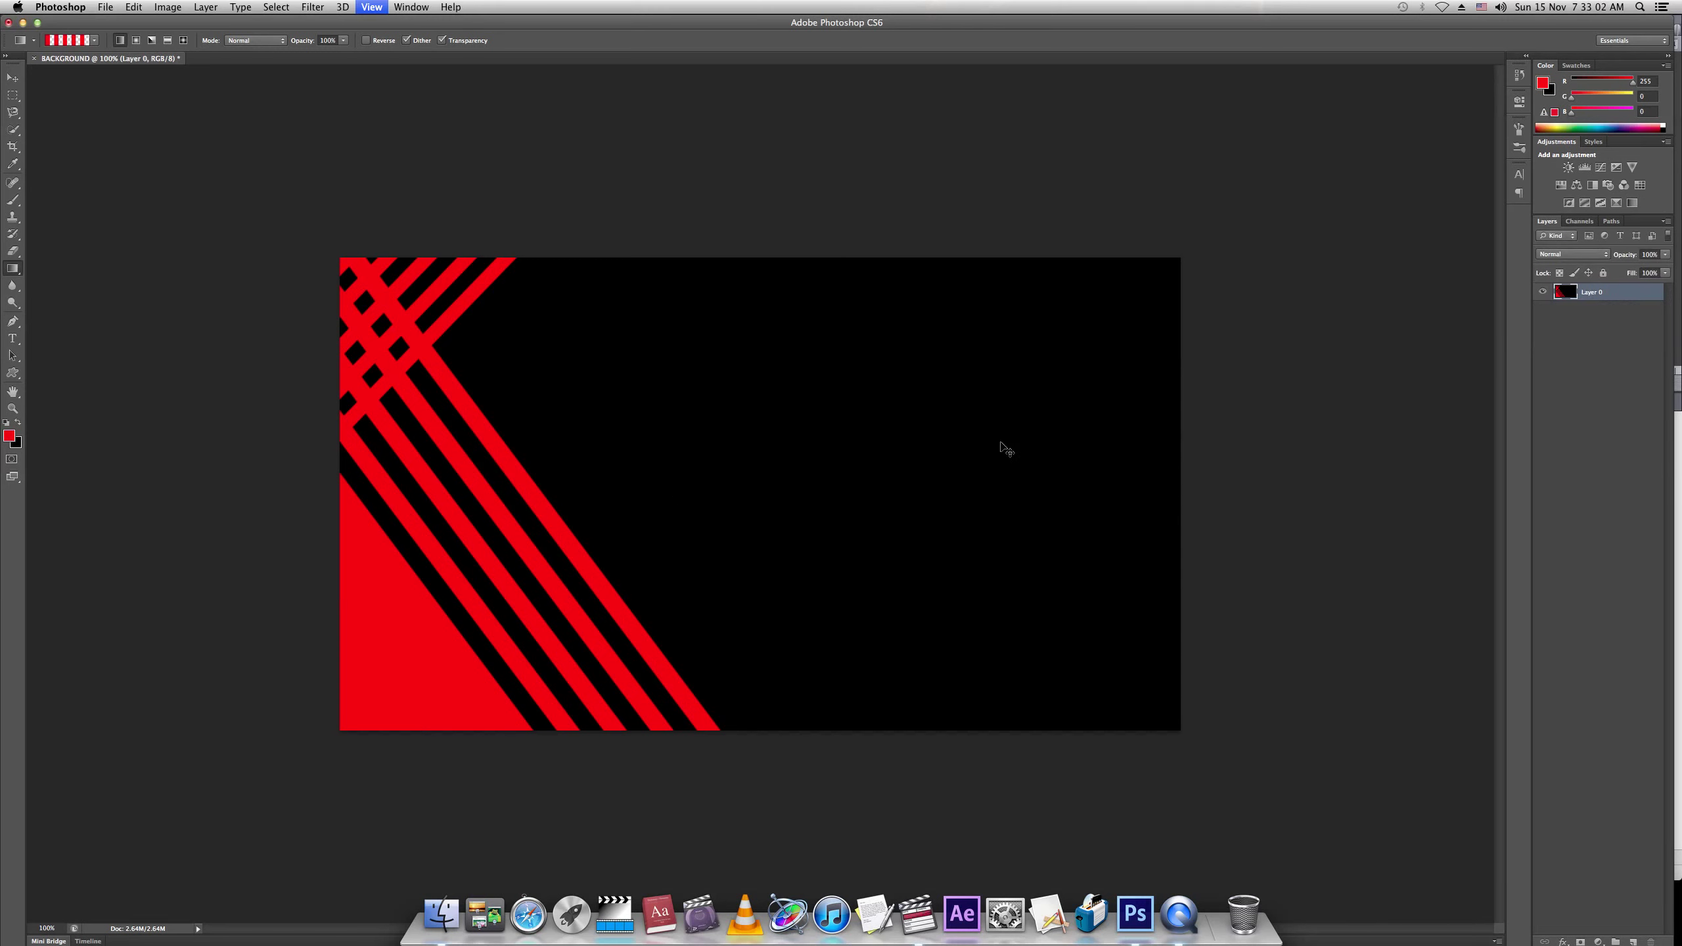
key("super+equal")
key("super+equal")
key("super+minus")
- Add a new layer and draw thin vertical red gradient stripes along the right edge
key("shift+super+n")
key("Escape")
key("b")
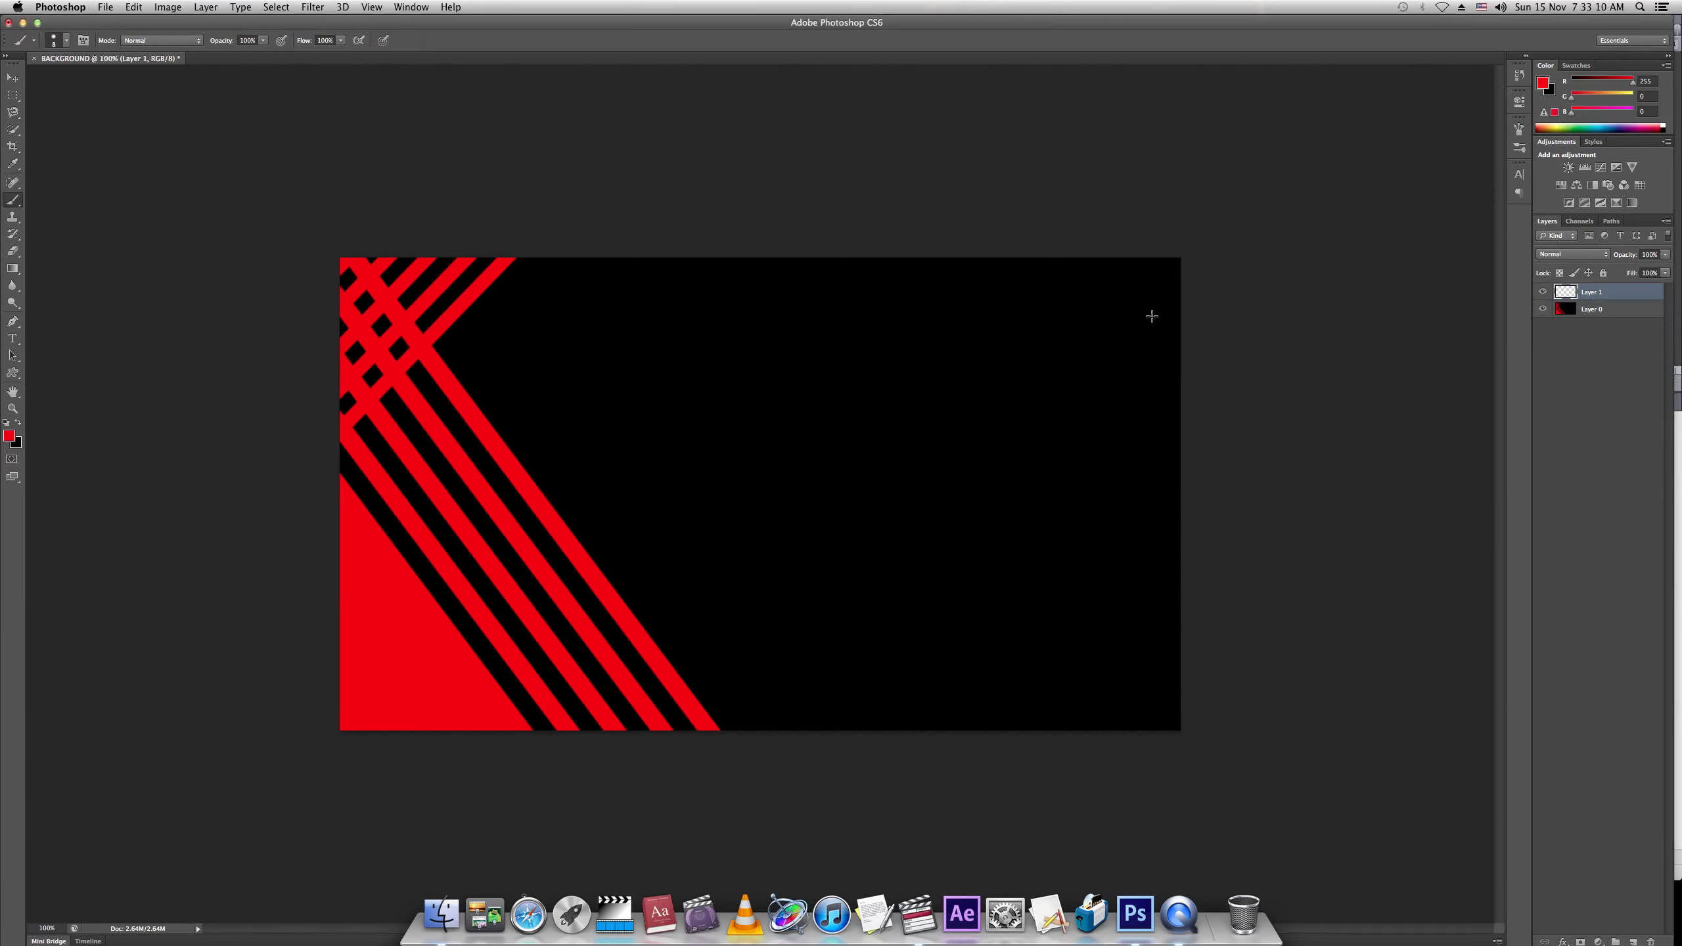
left_click_drag(1161, 308, 1192, 530)
key("super+z")
key("g")
left_click_drag(1175, 476, 1132, 475)
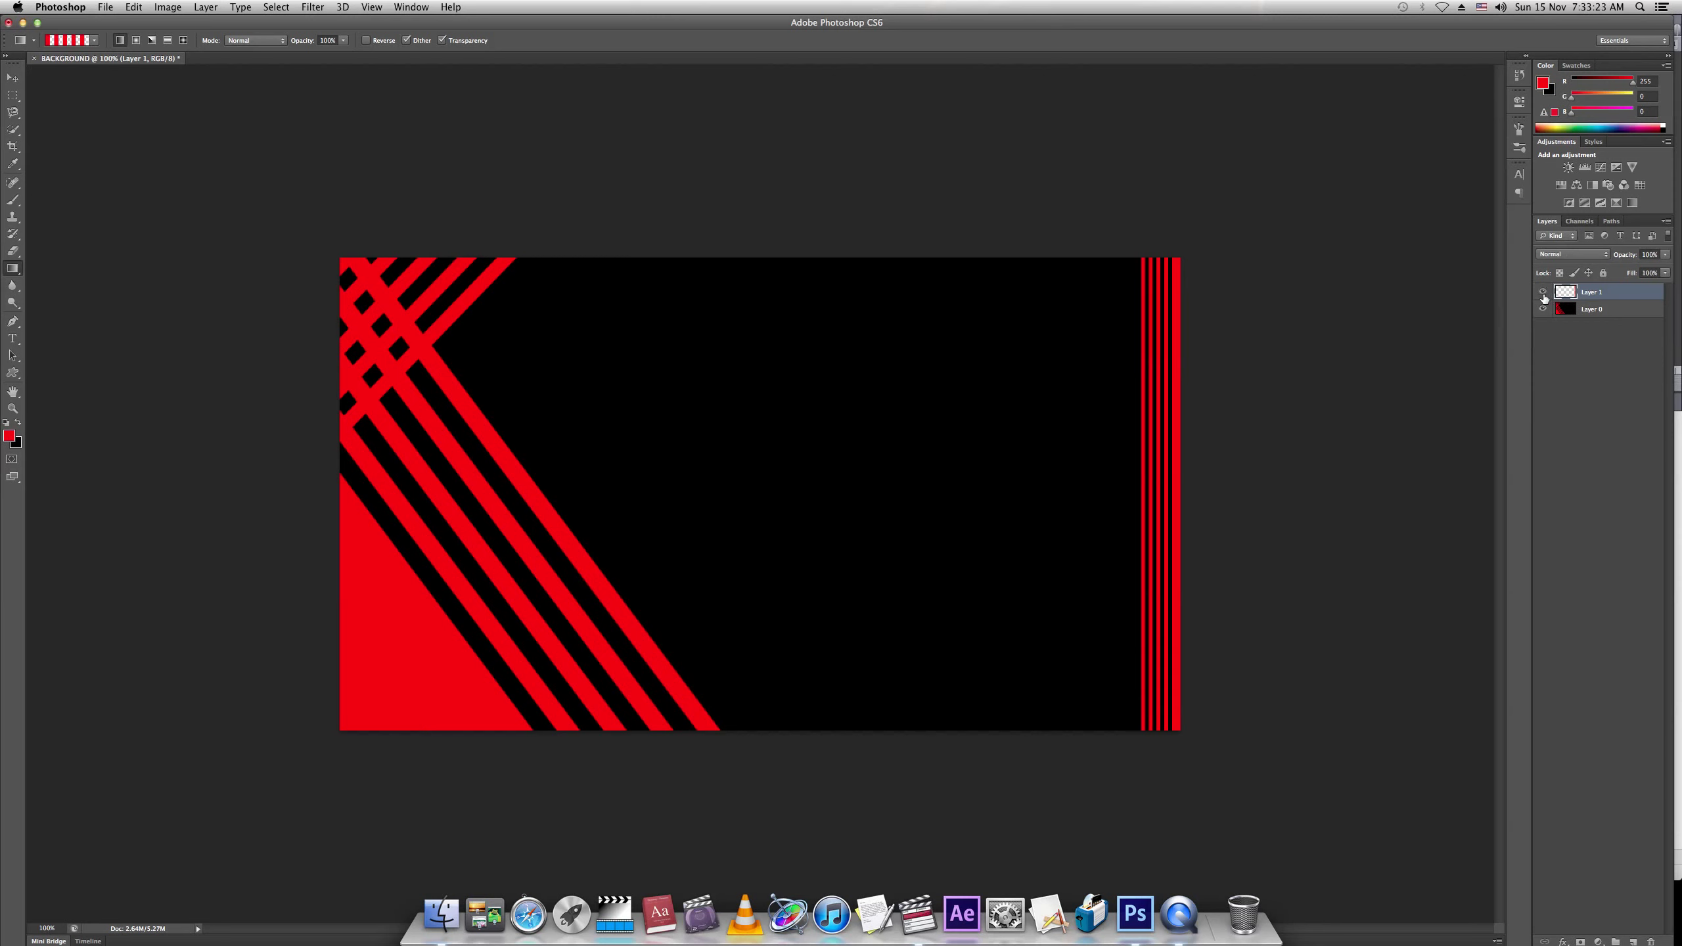
left_click(1542, 309)
left_click(1542, 309)
- Type the title text on the canvas and set its size to 72 pt
key("t")
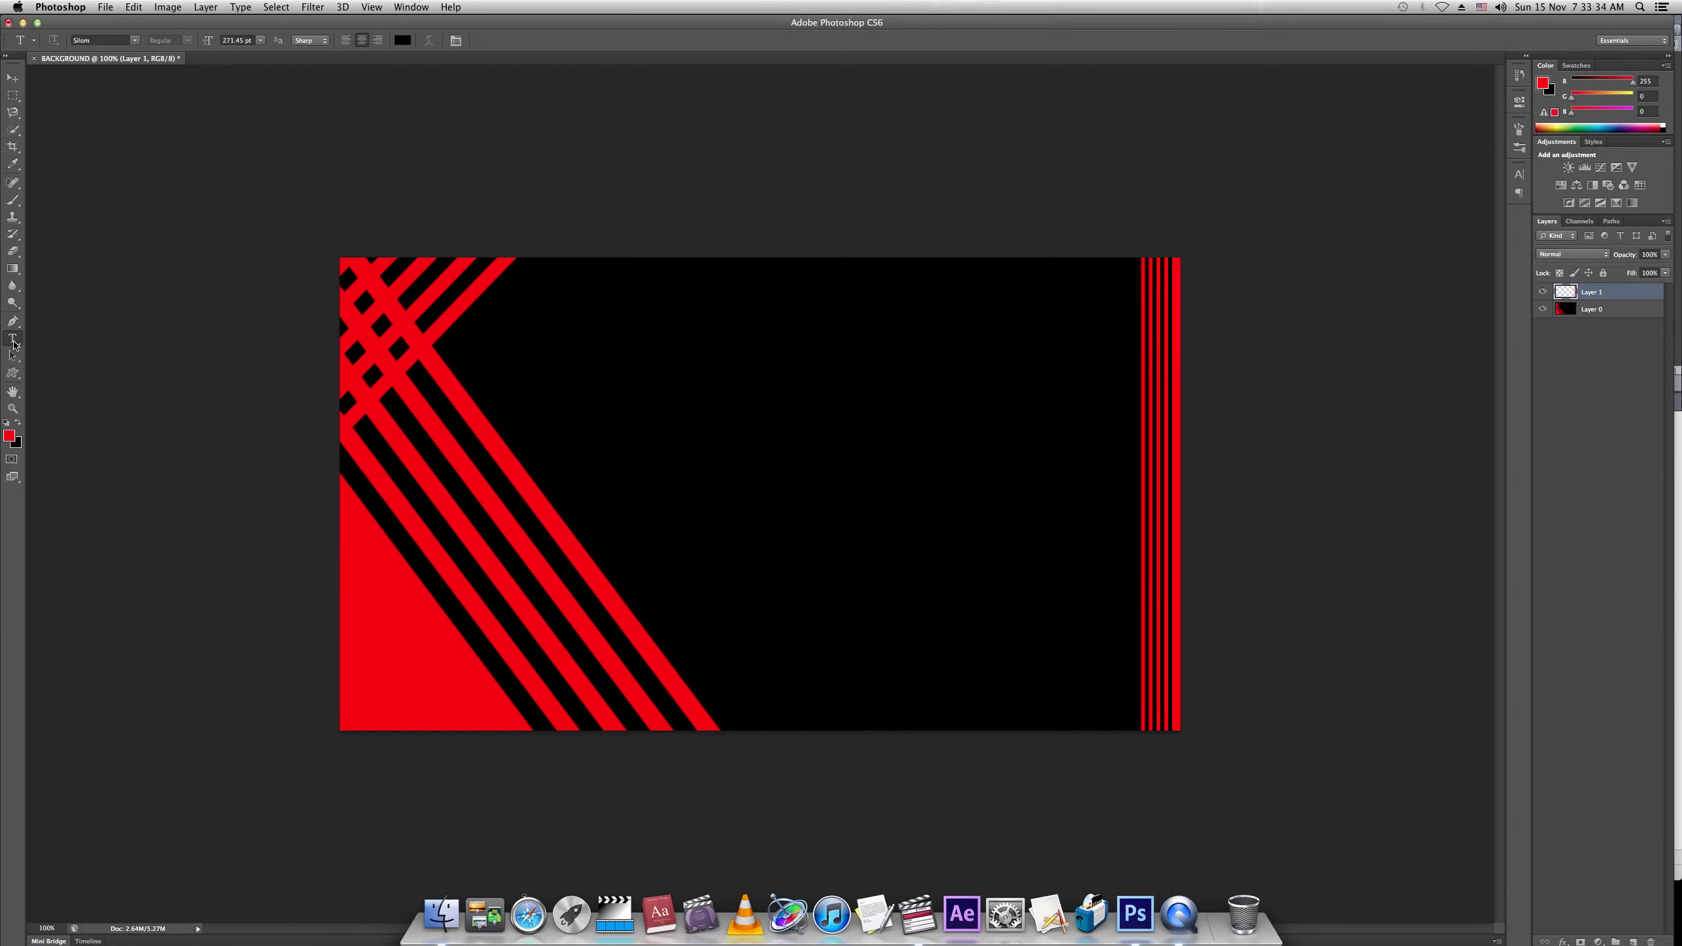
left_click(670, 408)
type("T")
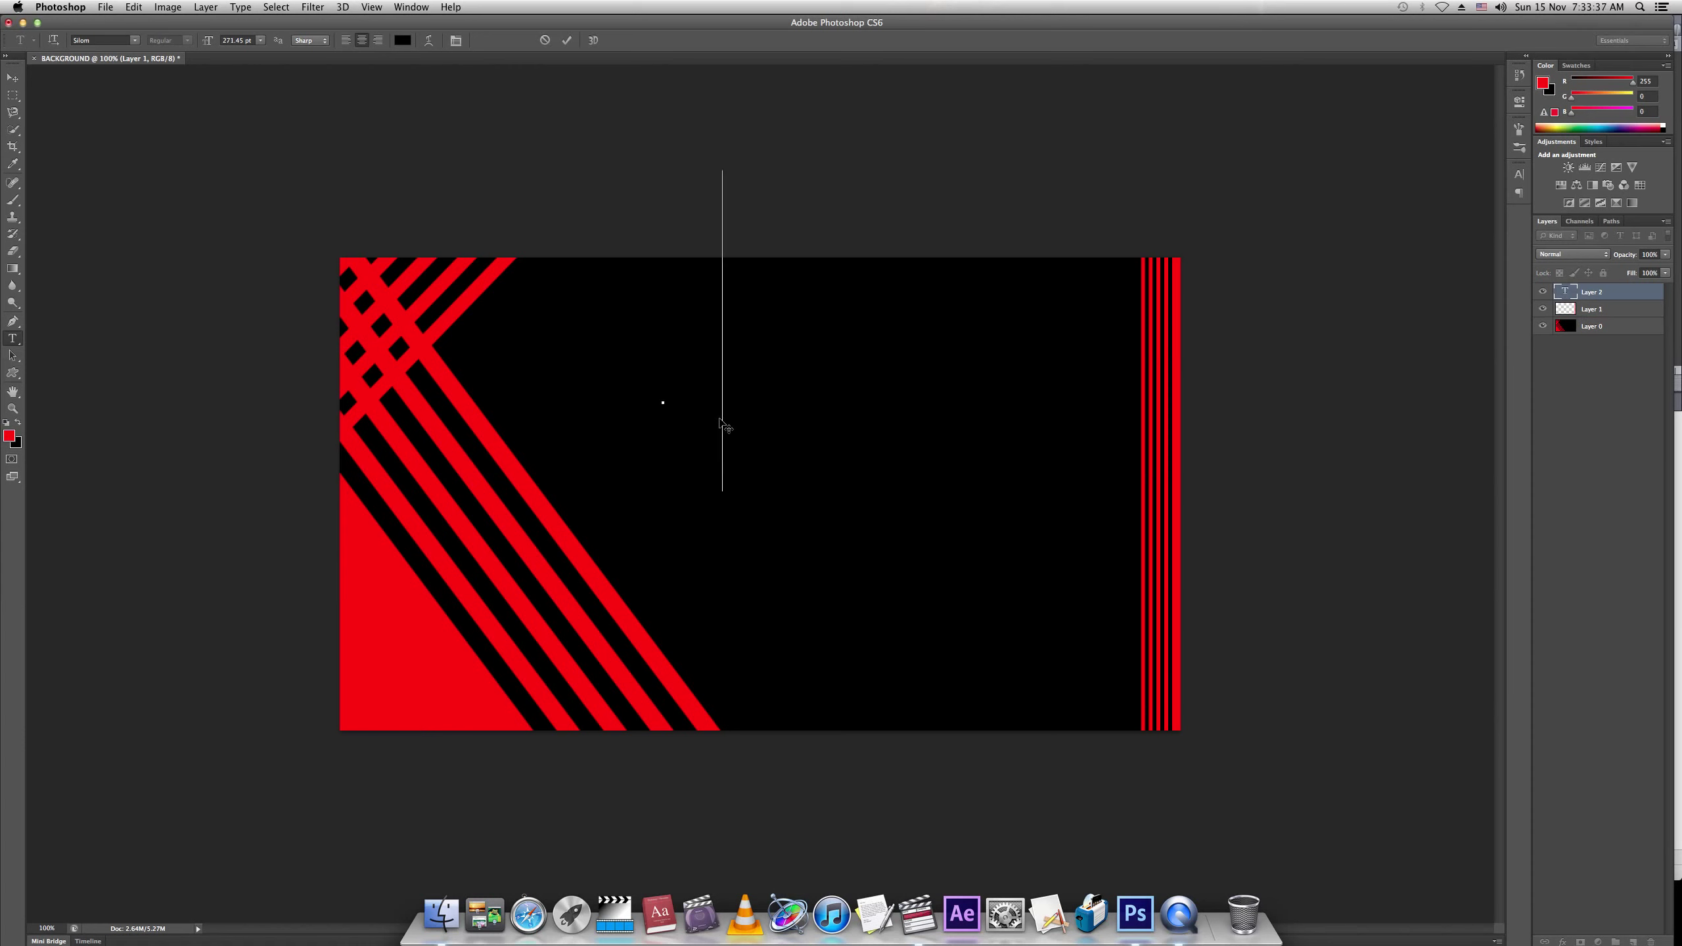
type("HEco")
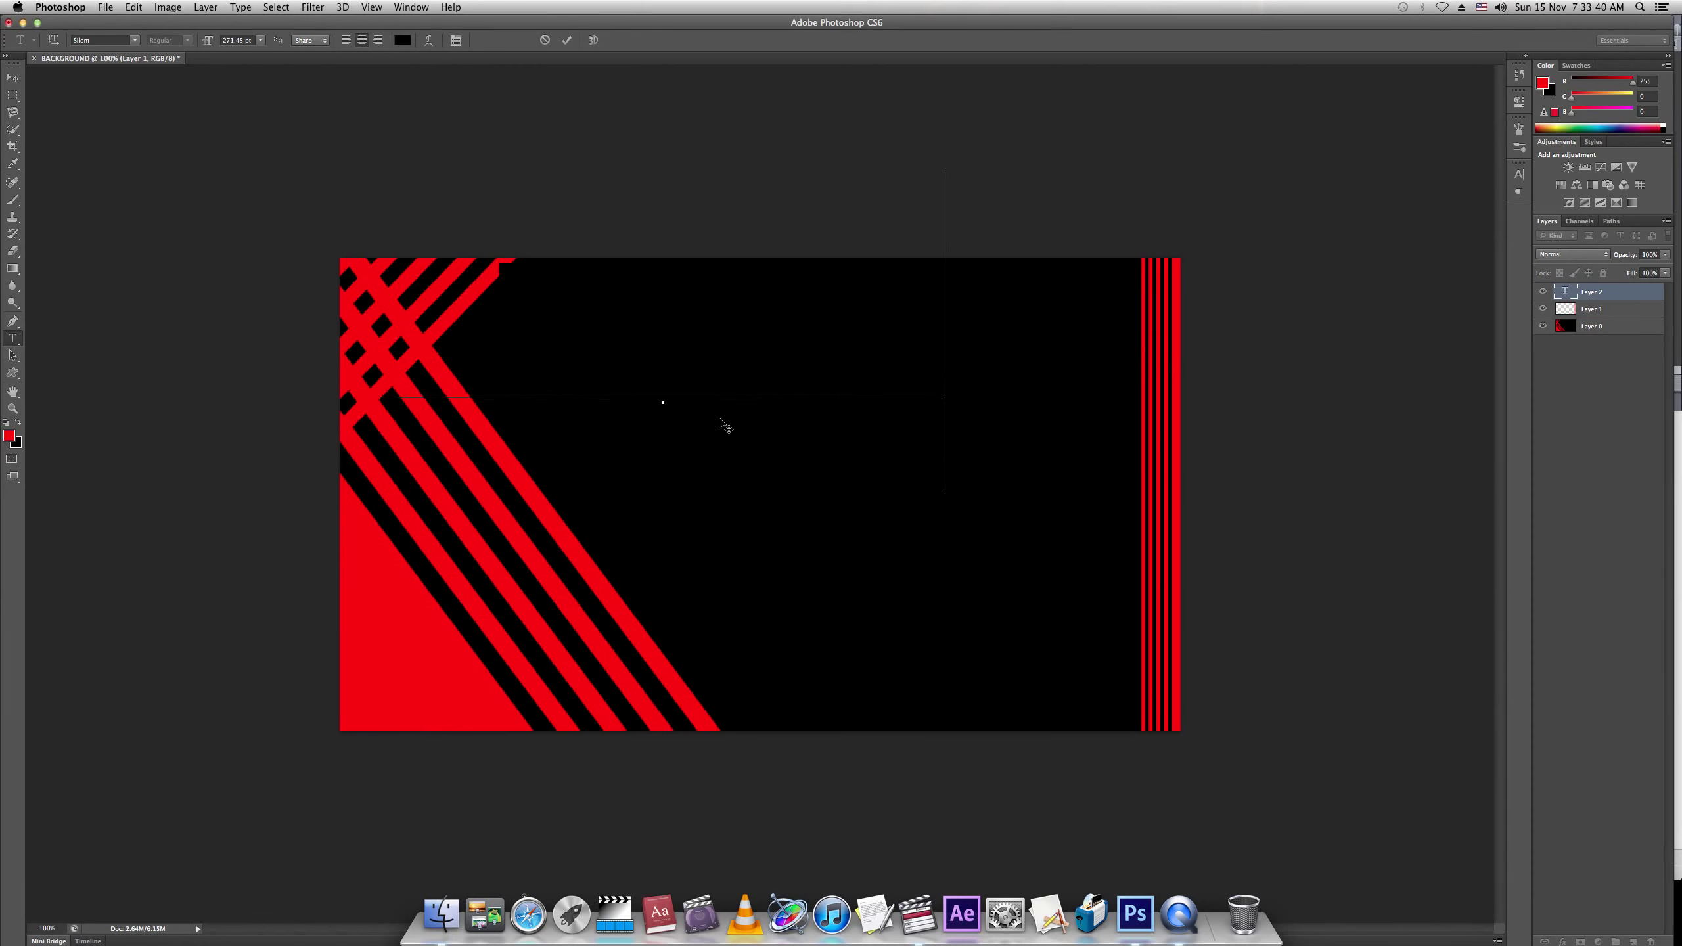
type("mes")
key("super+a")
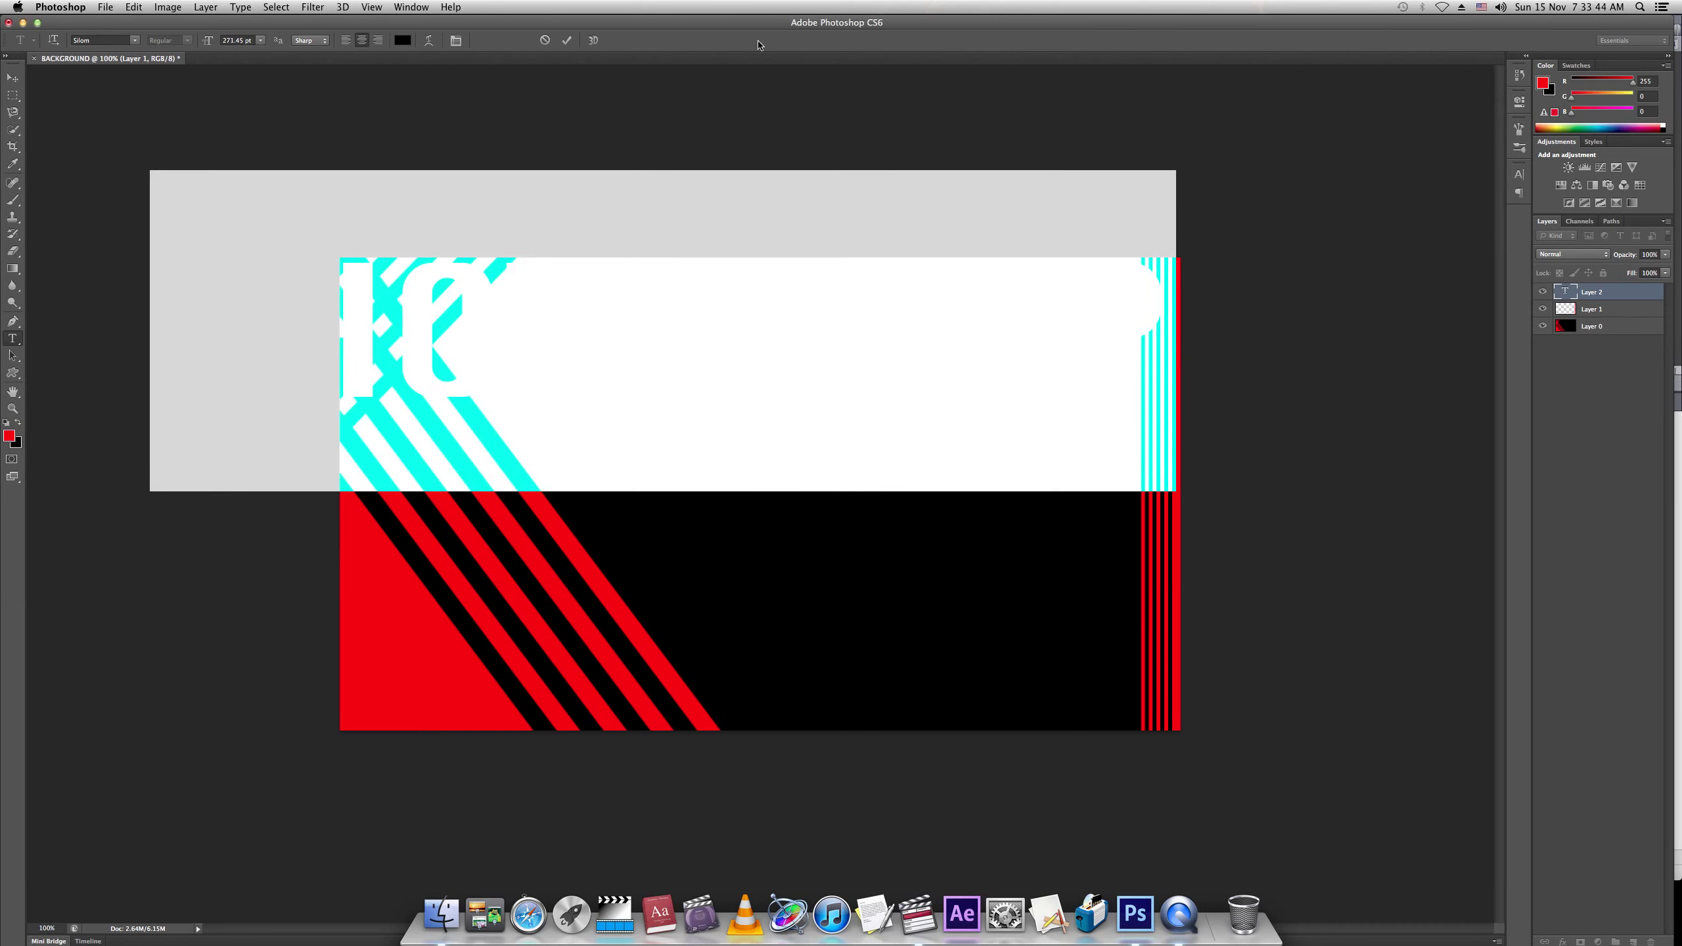
left_click(260, 40)
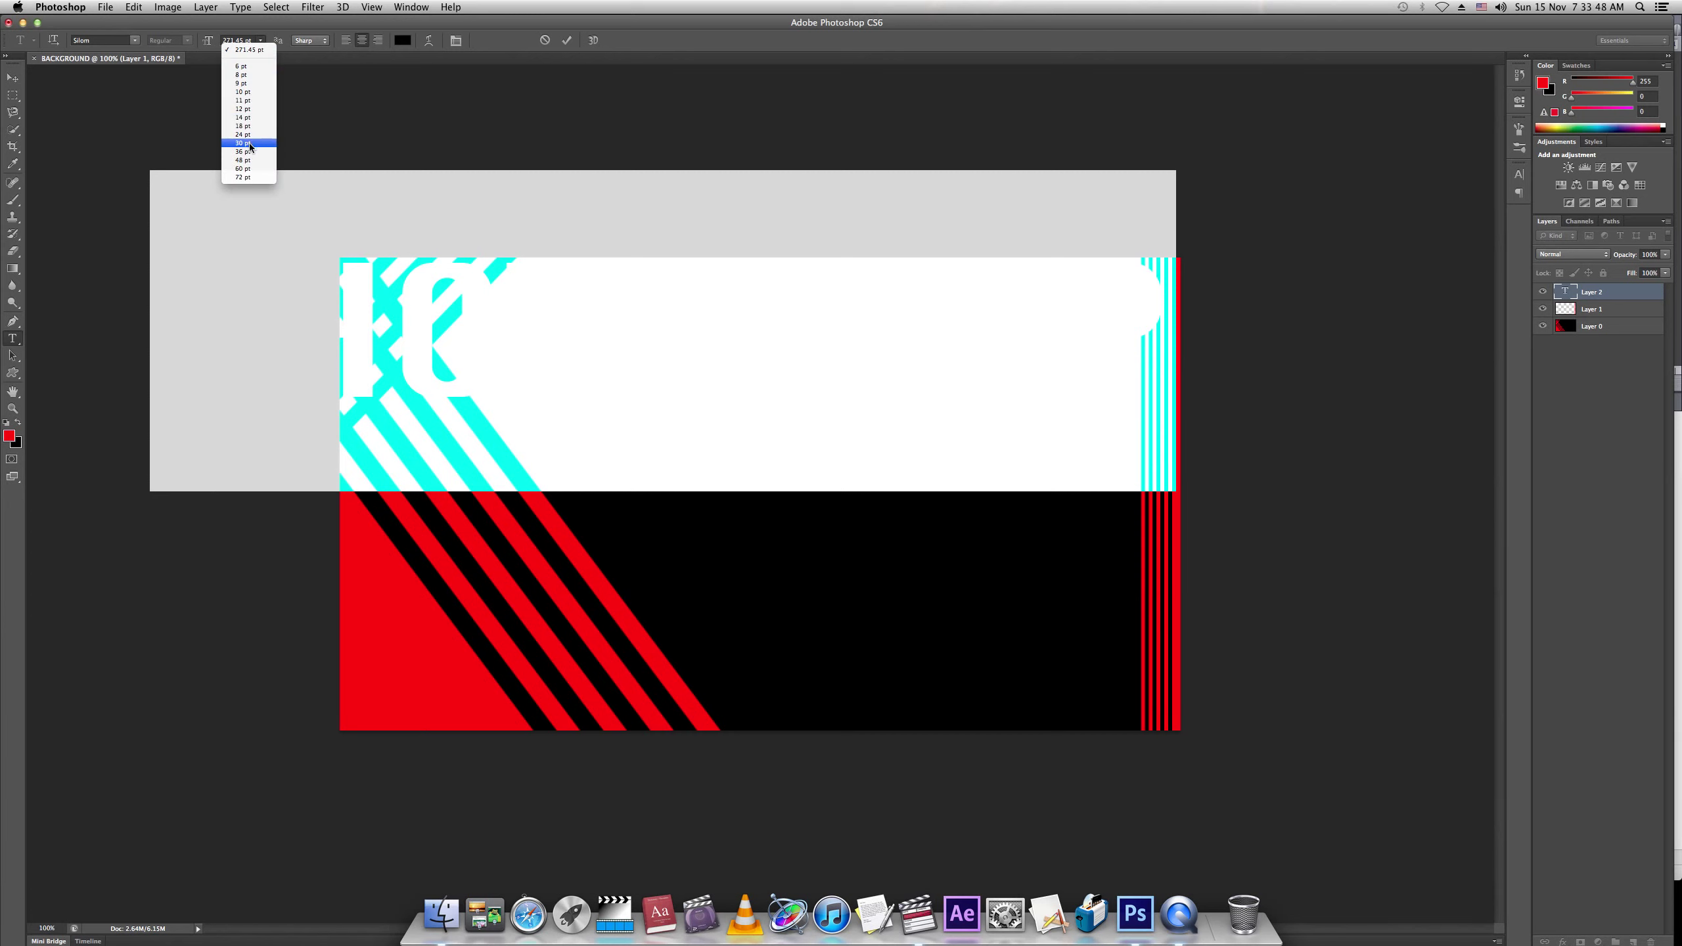
left_click(246, 169)
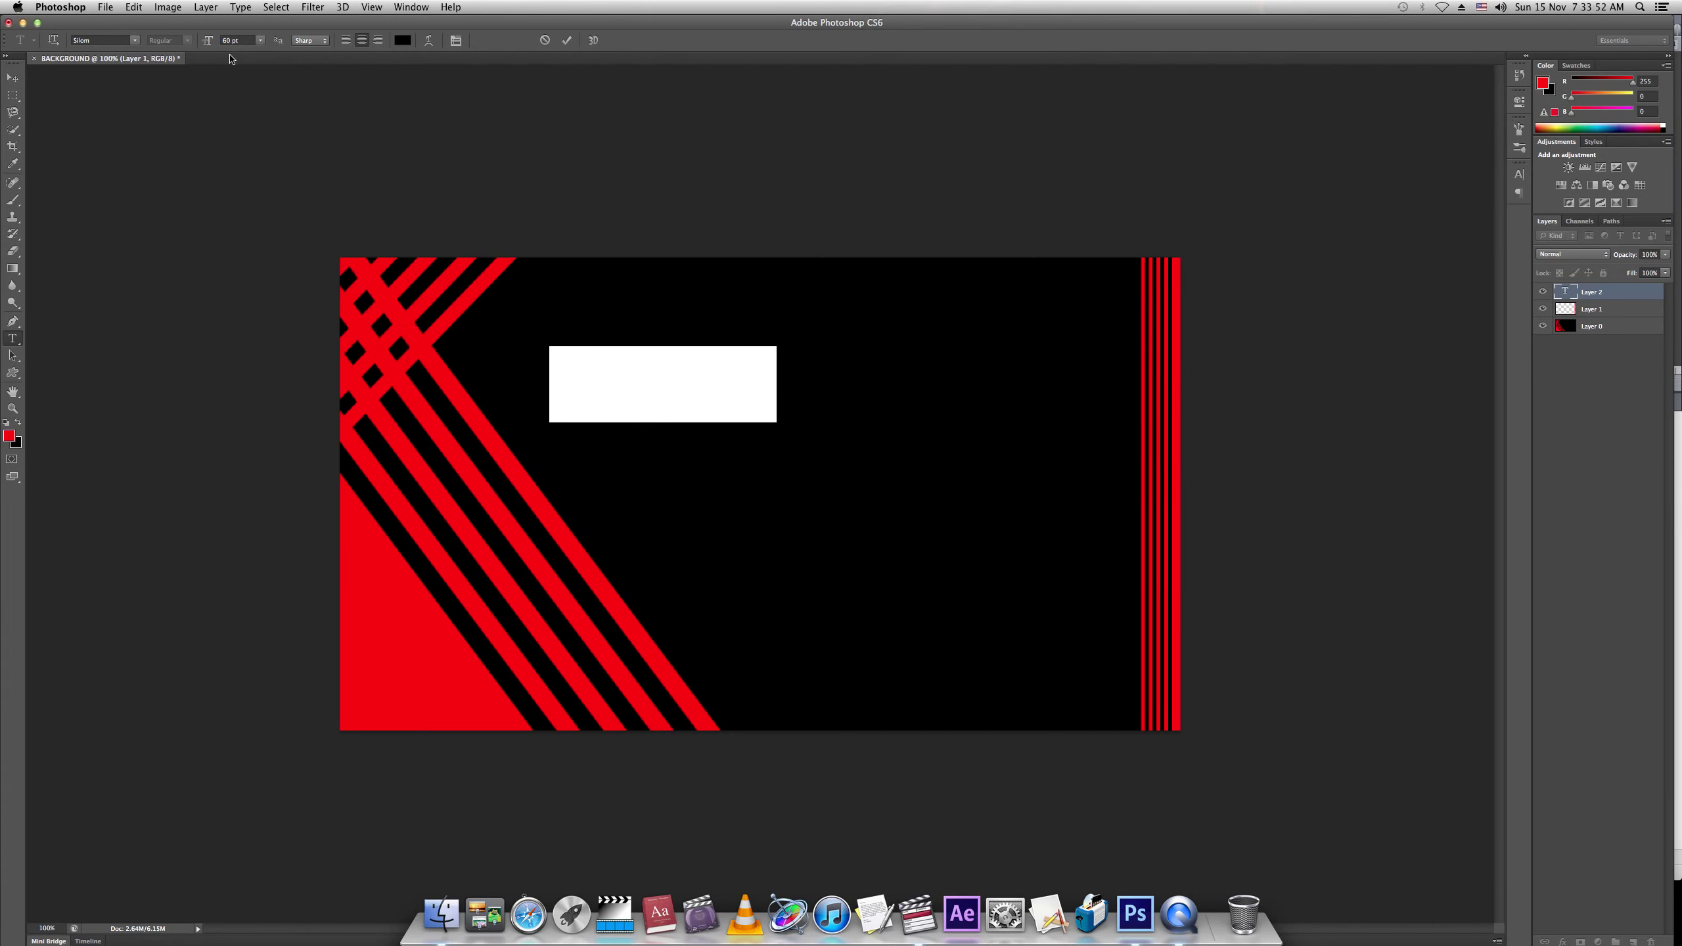
left_click(261, 41)
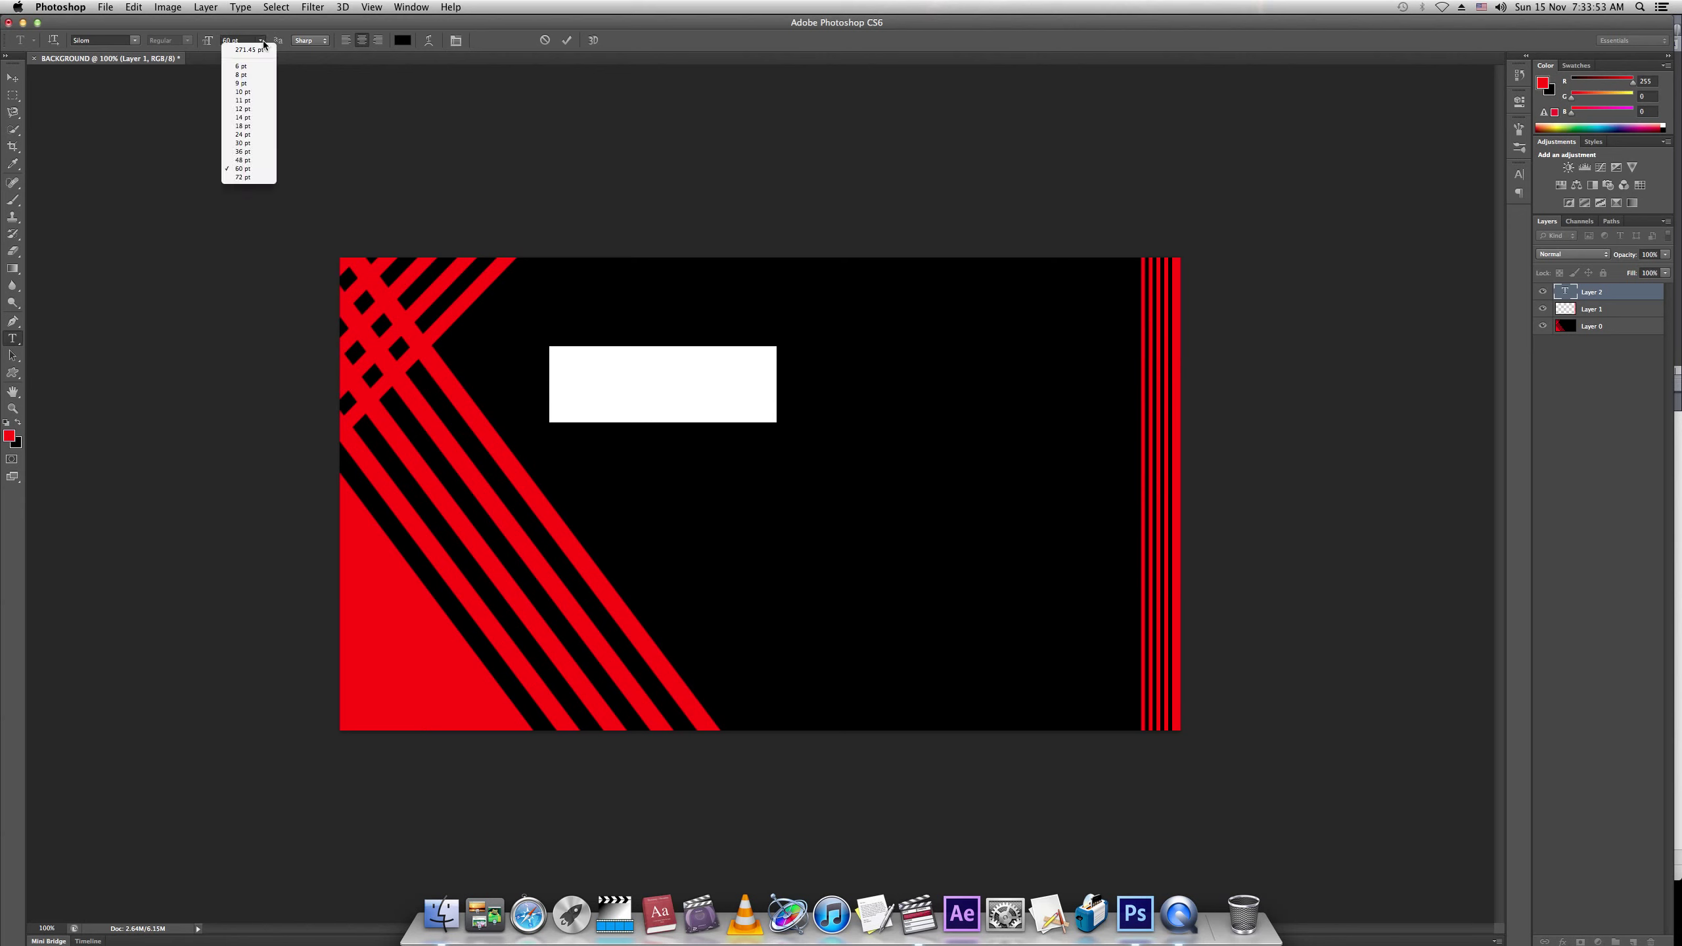
left_click(249, 177)
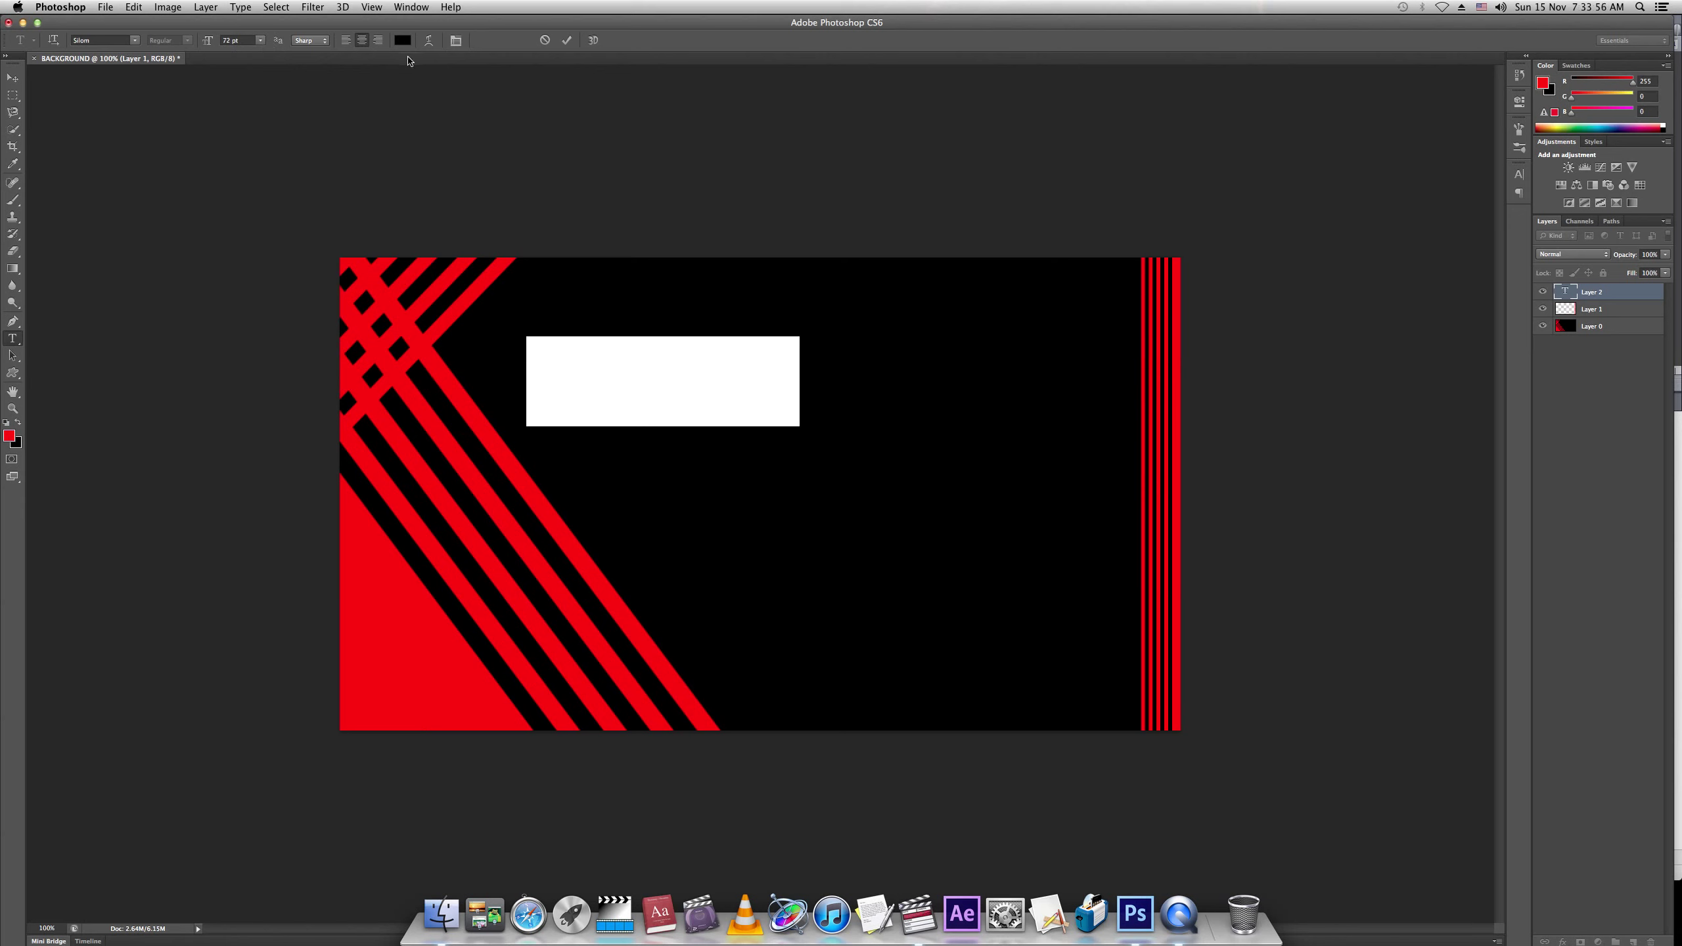
- Colour the title text white and commit it
left_click(403, 41)
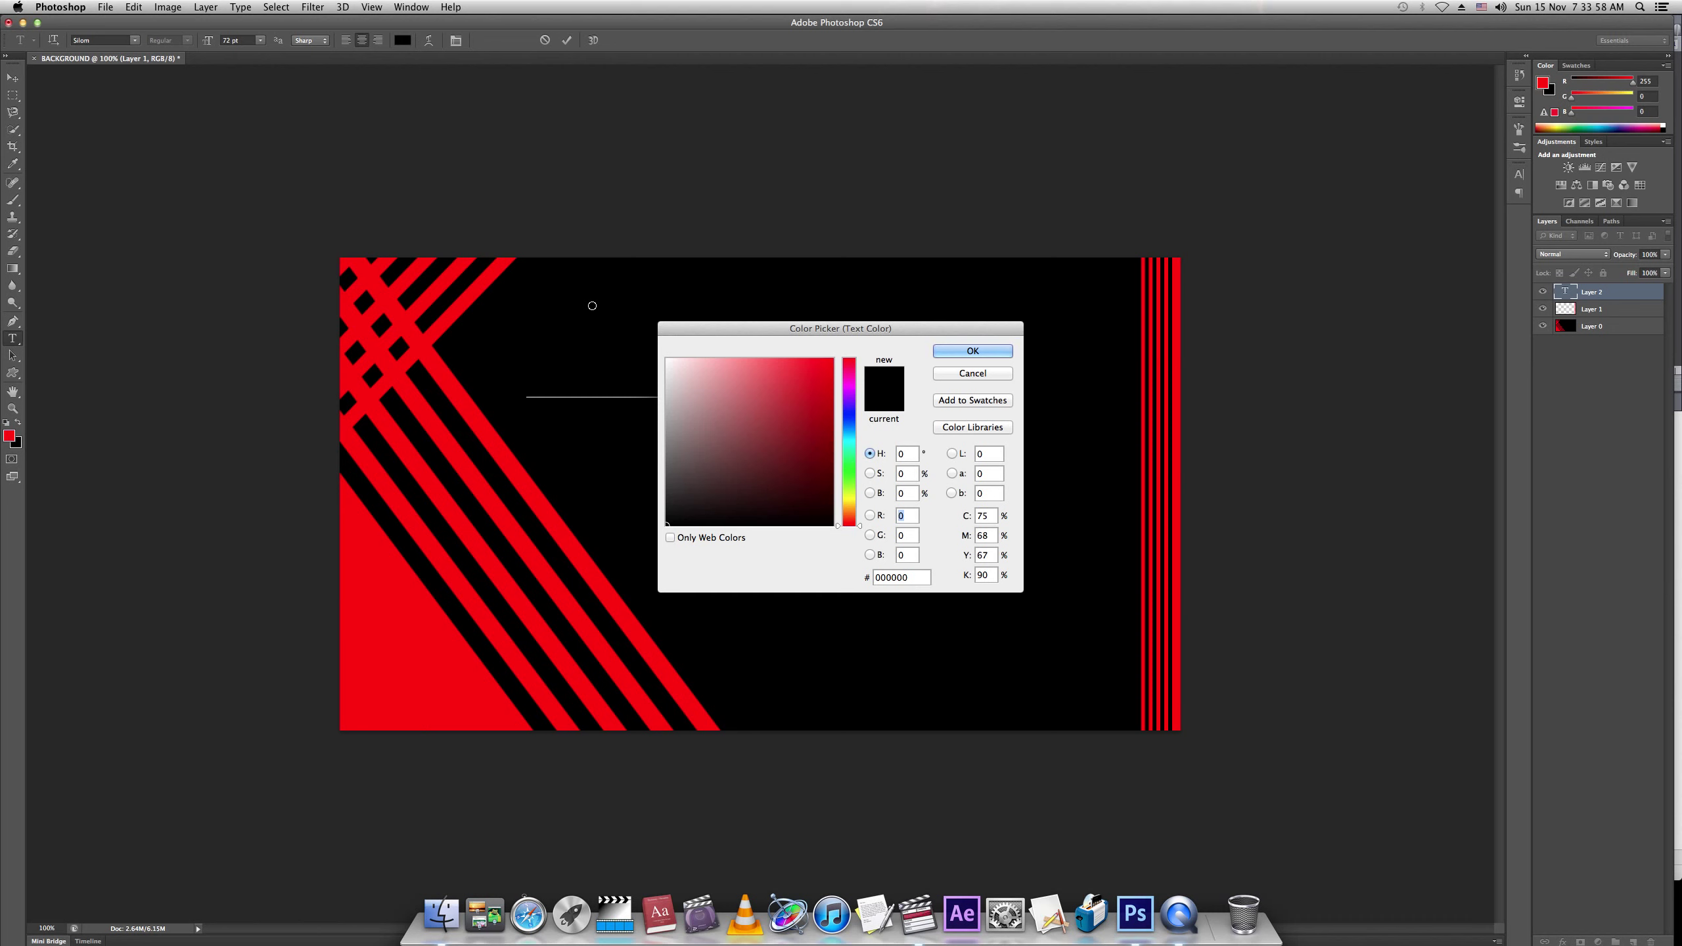
left_click(739, 413)
left_click_drag(691, 380, 667, 360)
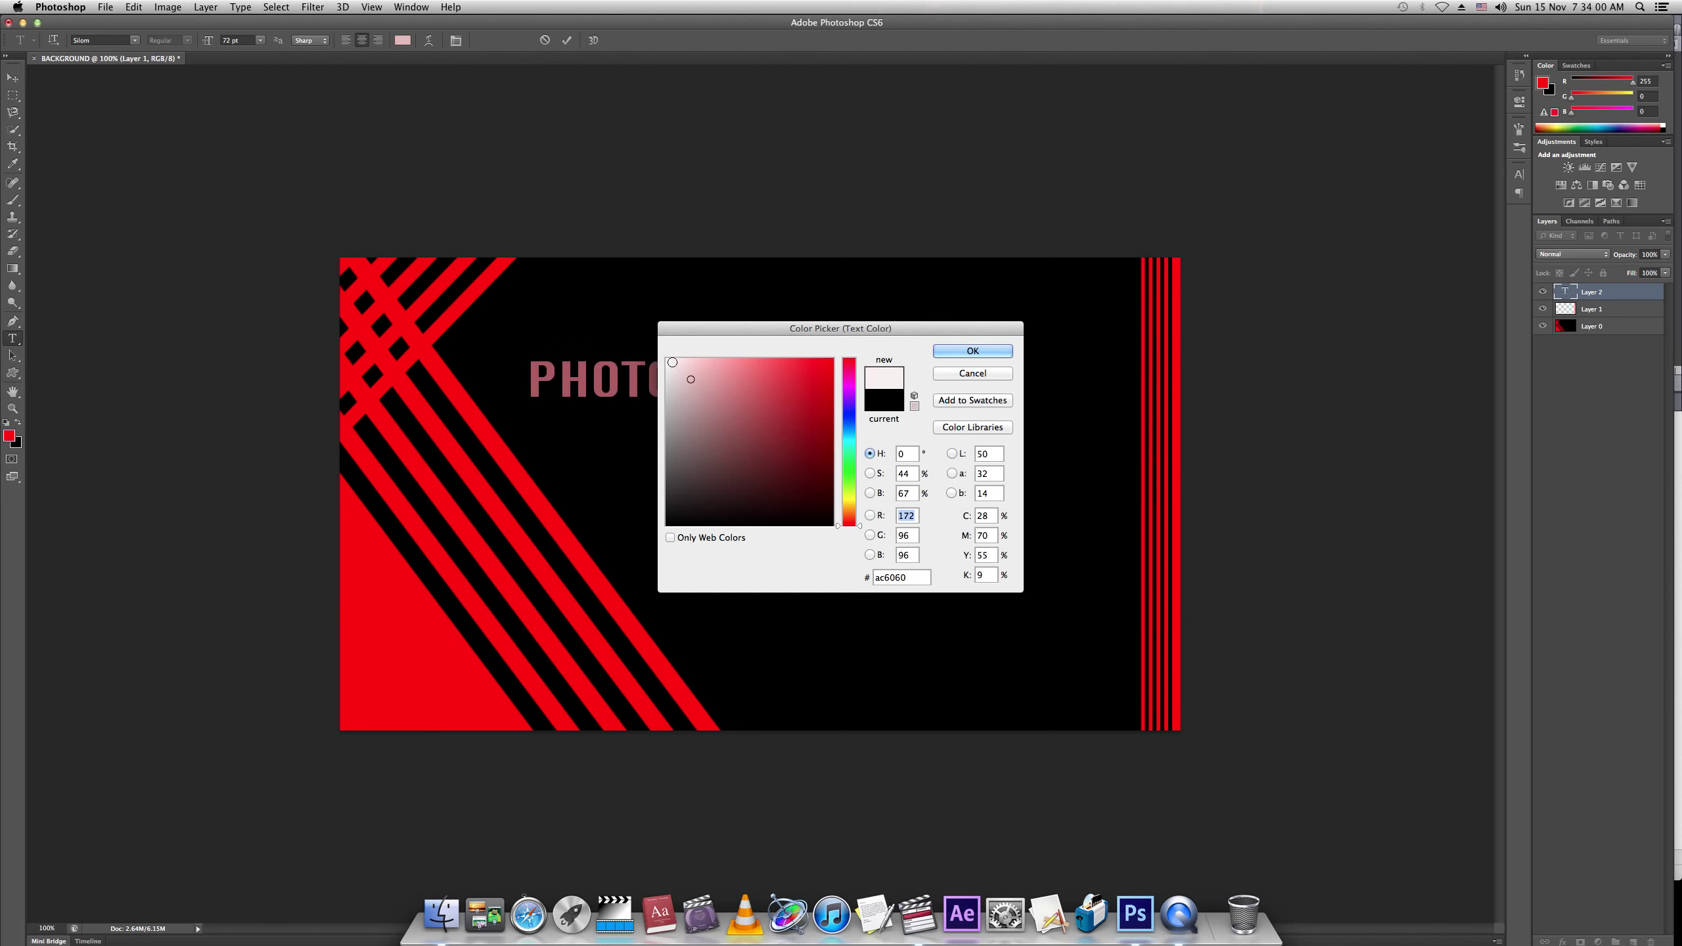
left_click(979, 356)
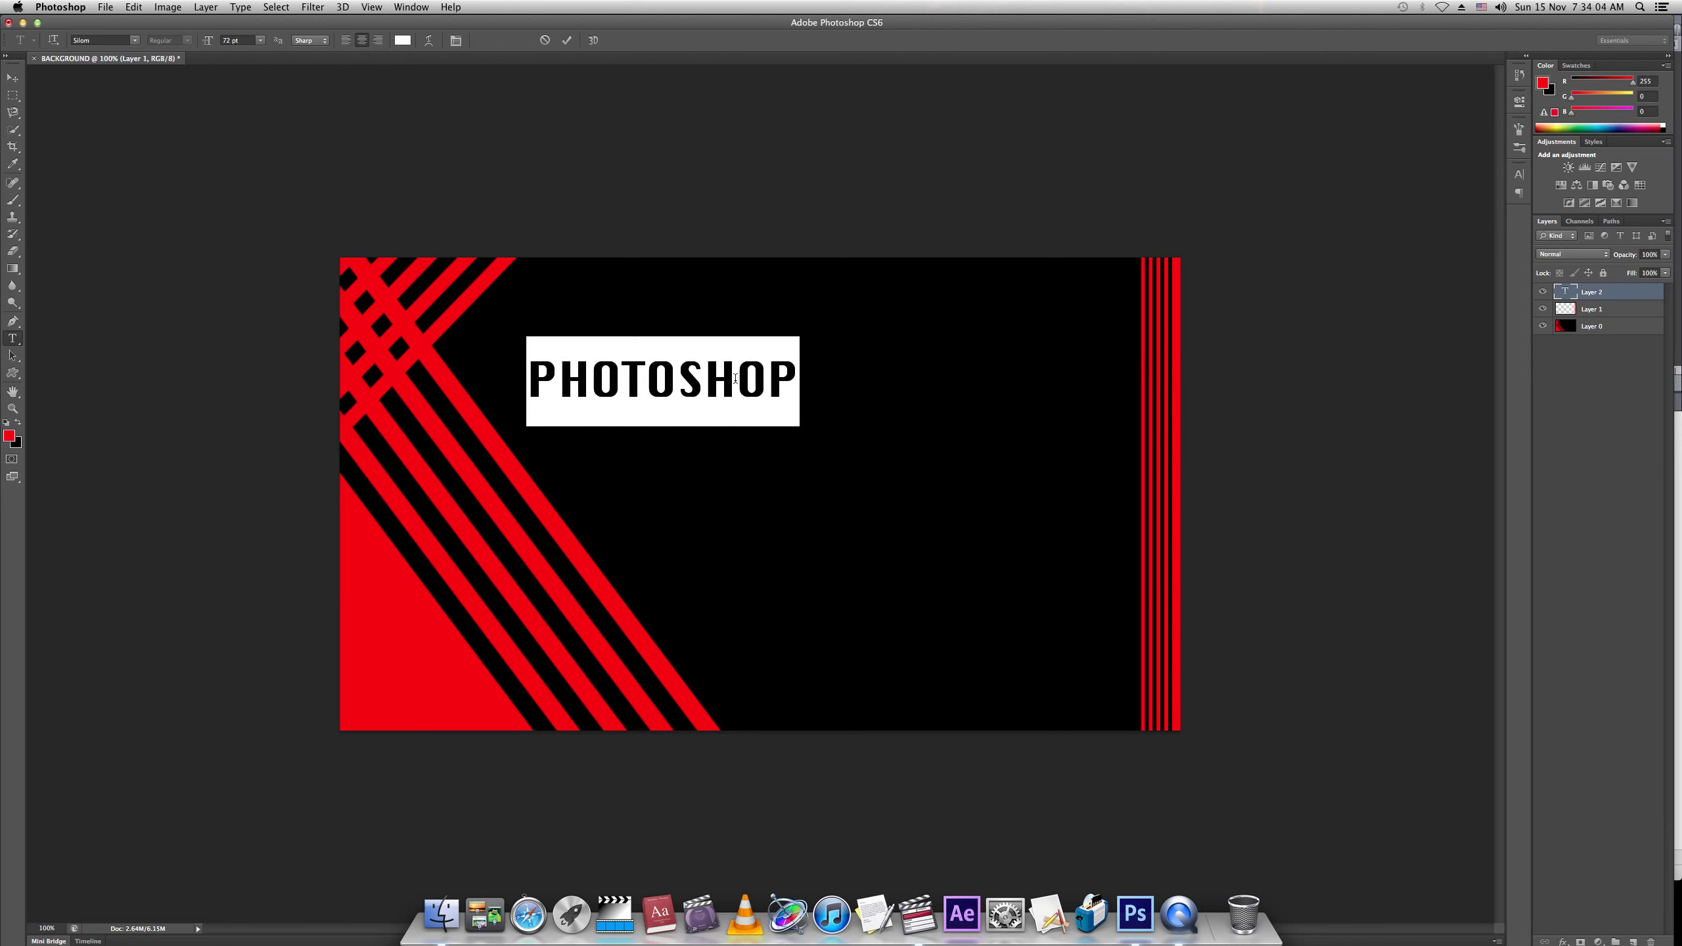
left_click(904, 399)
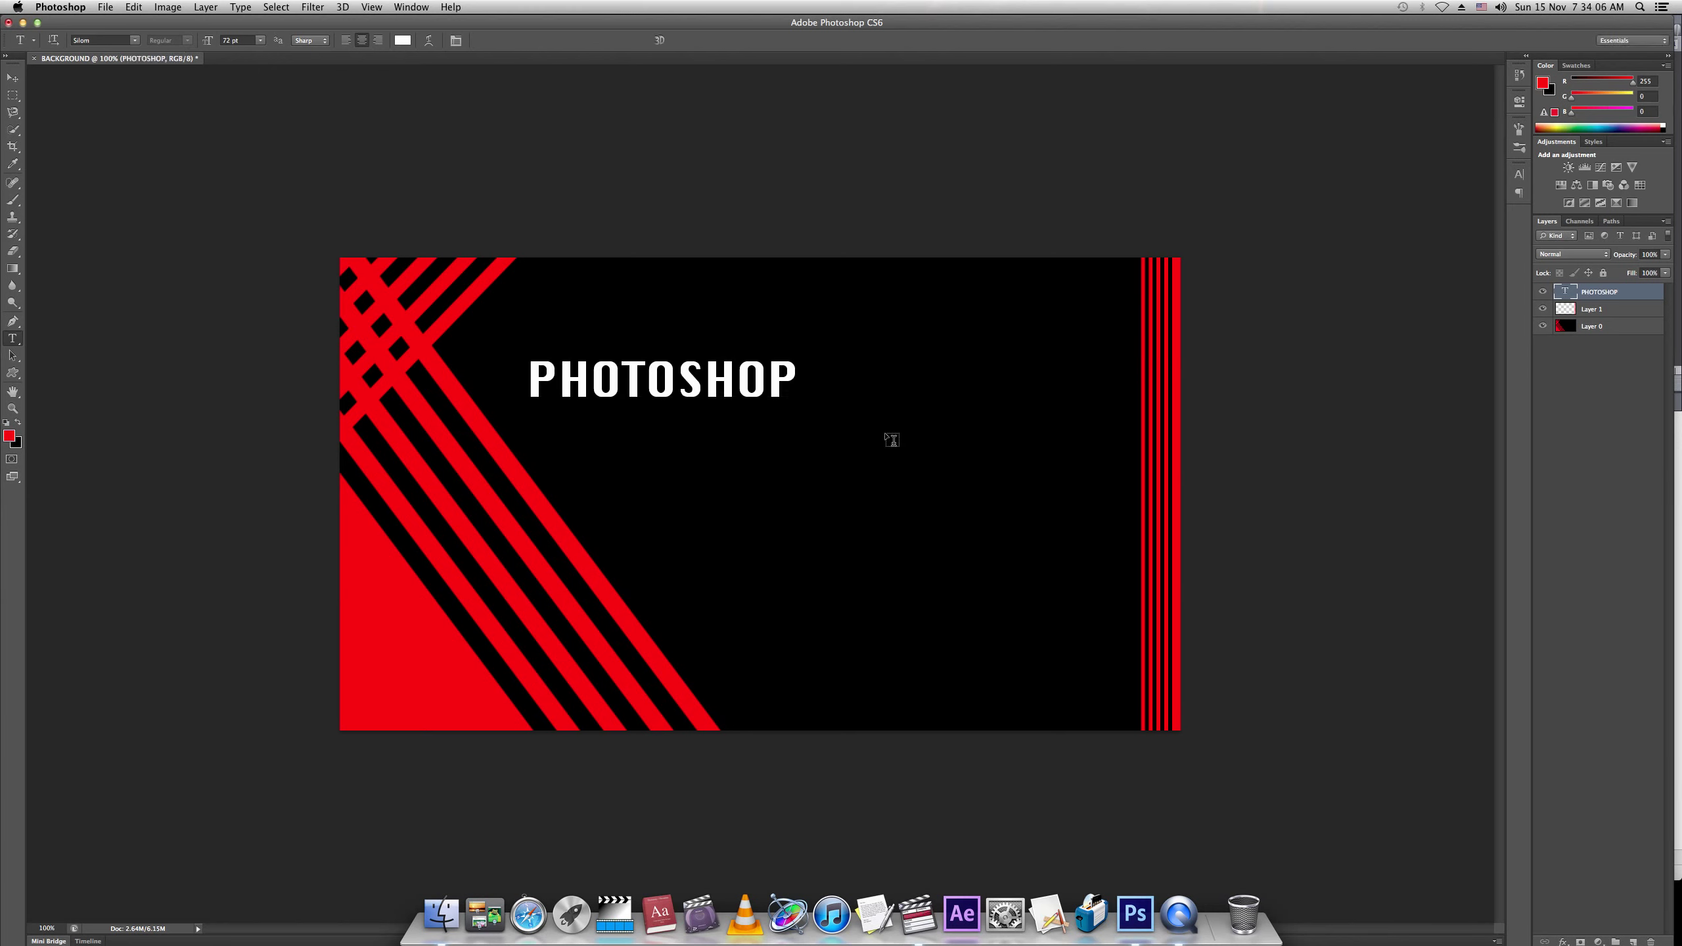
key("ctrl+t")
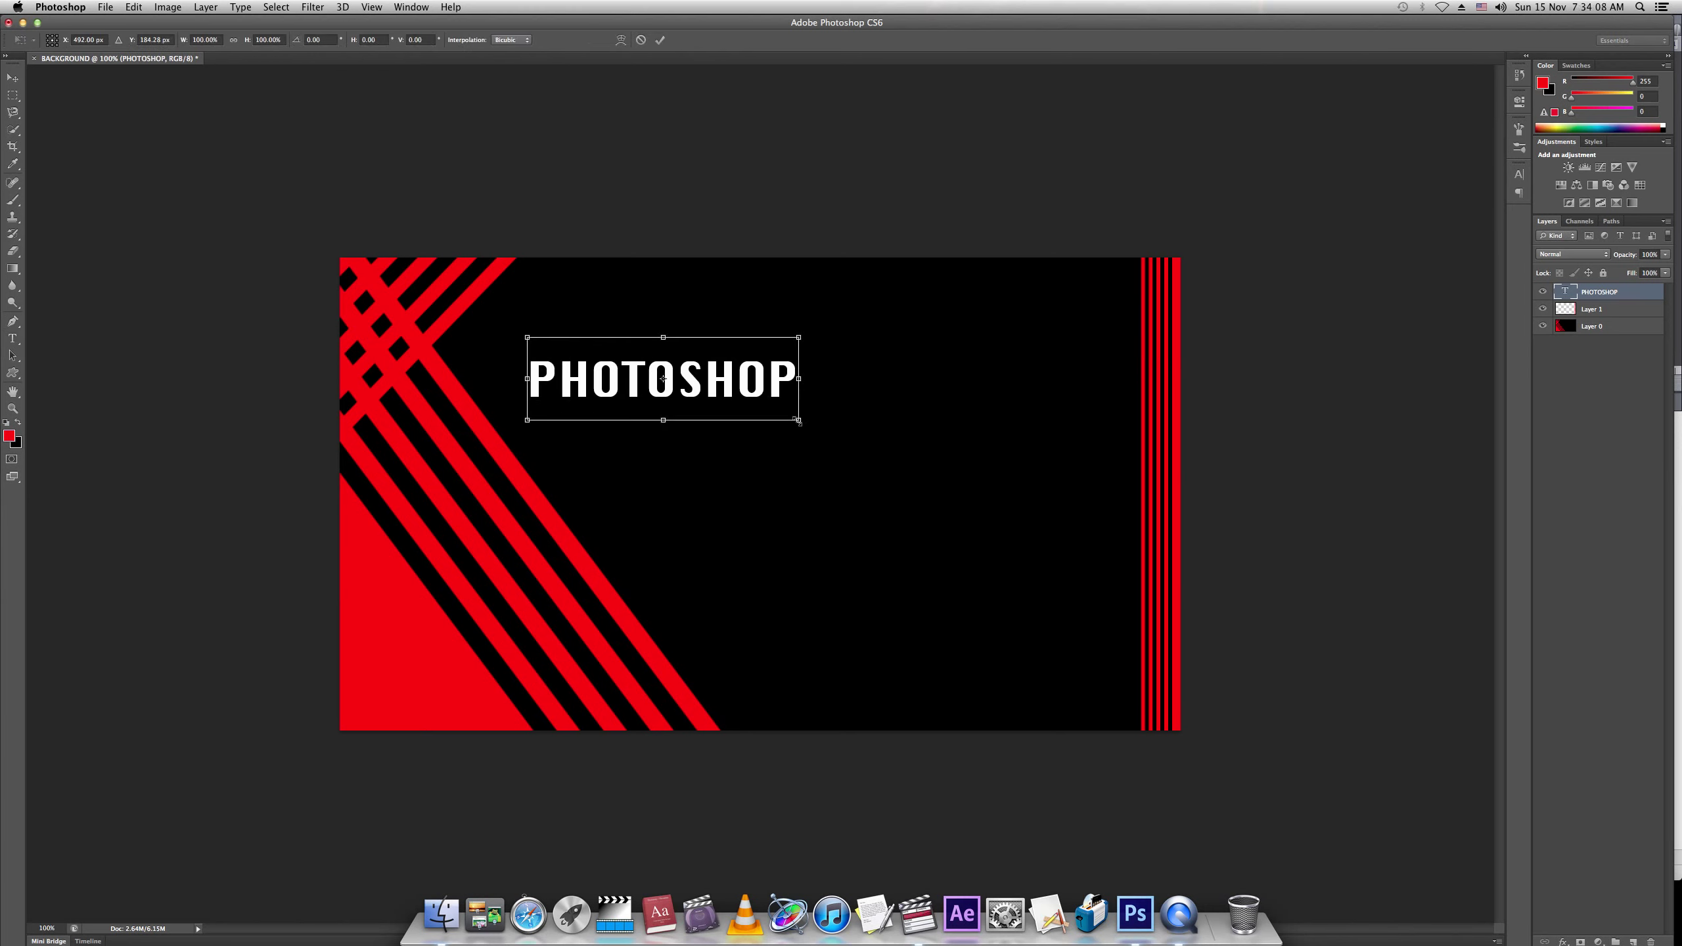
- Scale the PHOTOSHOP title to about 180% and move it to the top centre of the banner
left_click_drag(799, 422, 1017, 485)
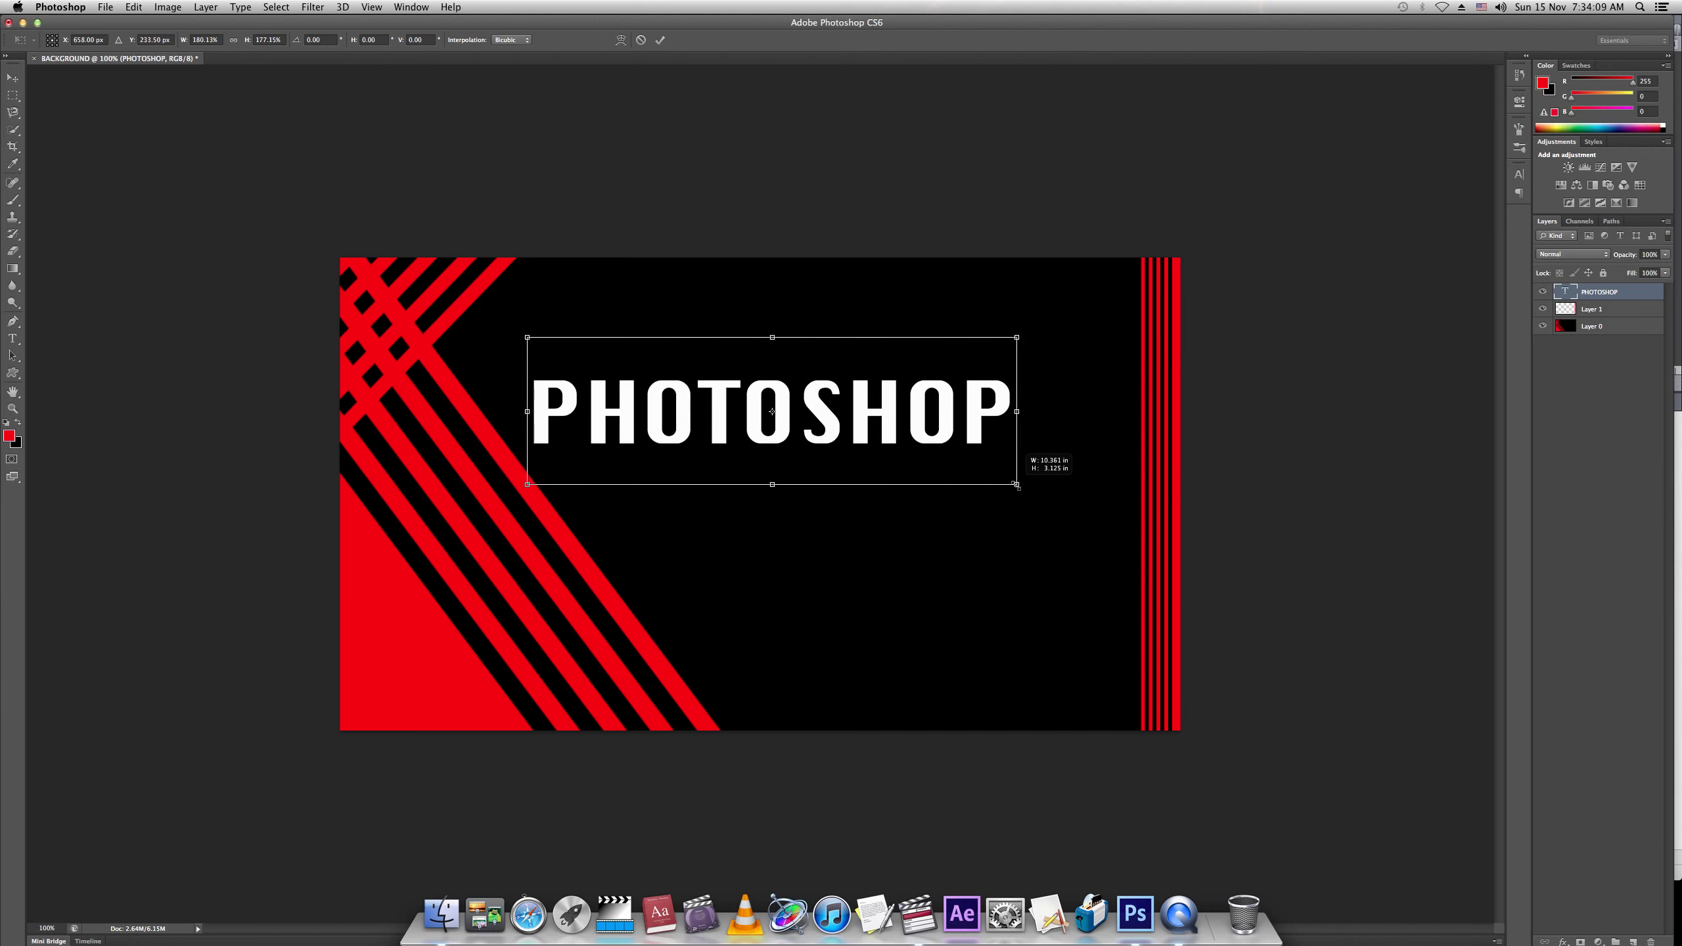
key("Return")
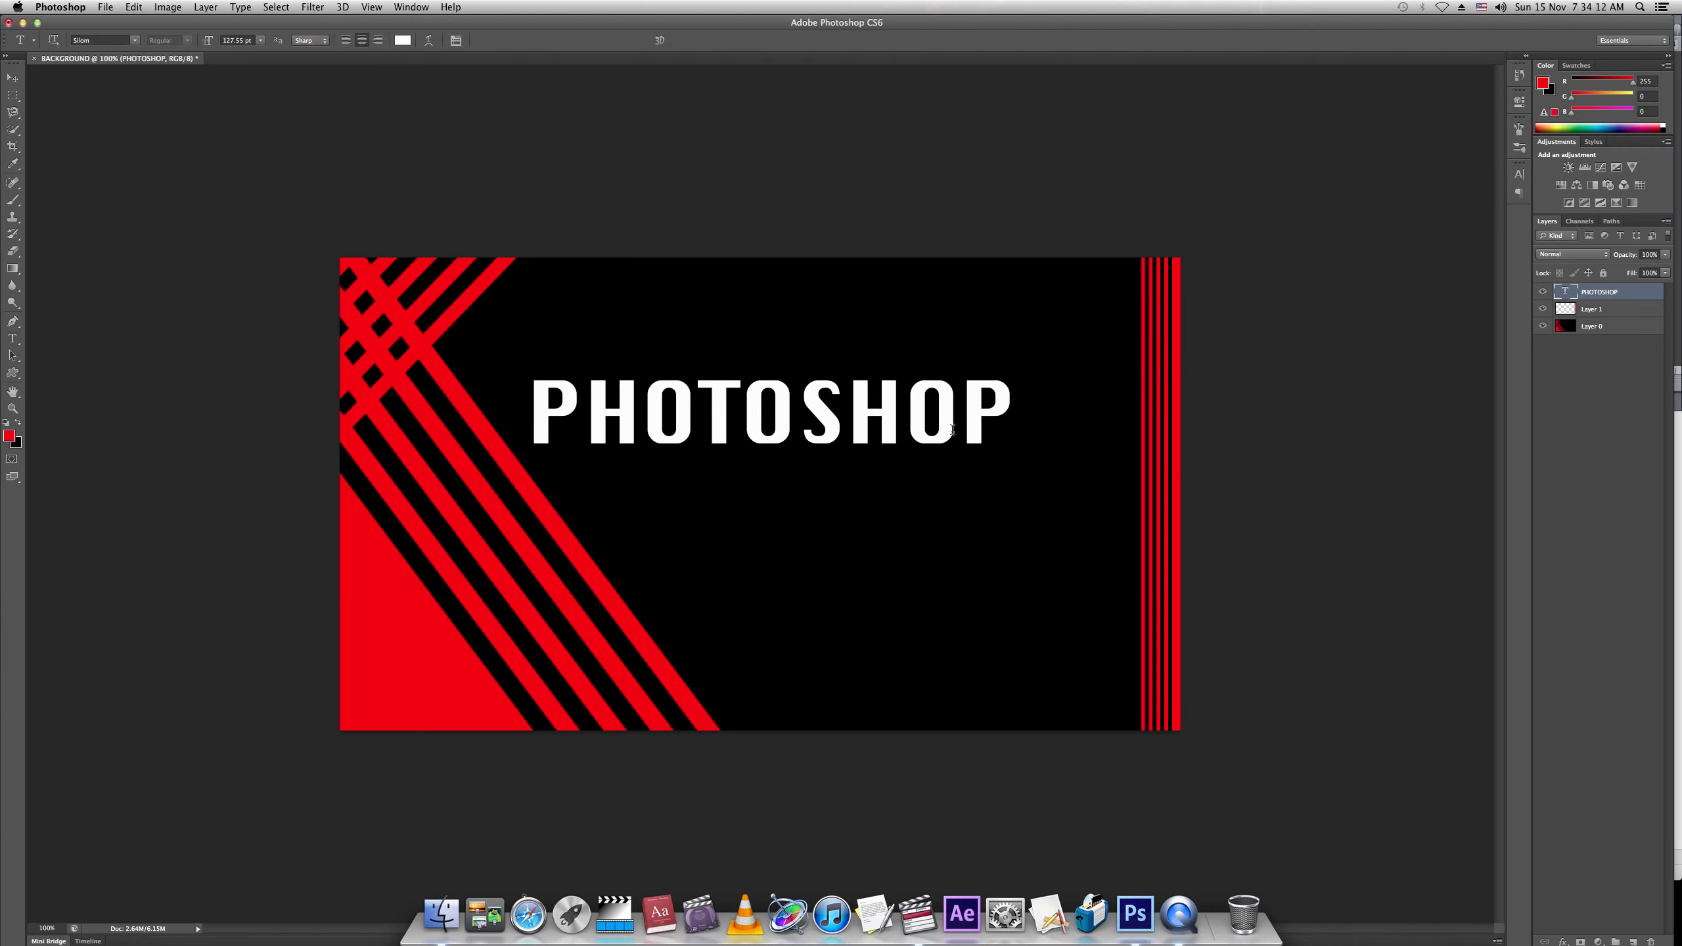
key("v")
mouse_move(953, 437)
left_mouse_down()
mouse_move(997, 397)
mouse_move(1021, 409)
left_mouse_up()
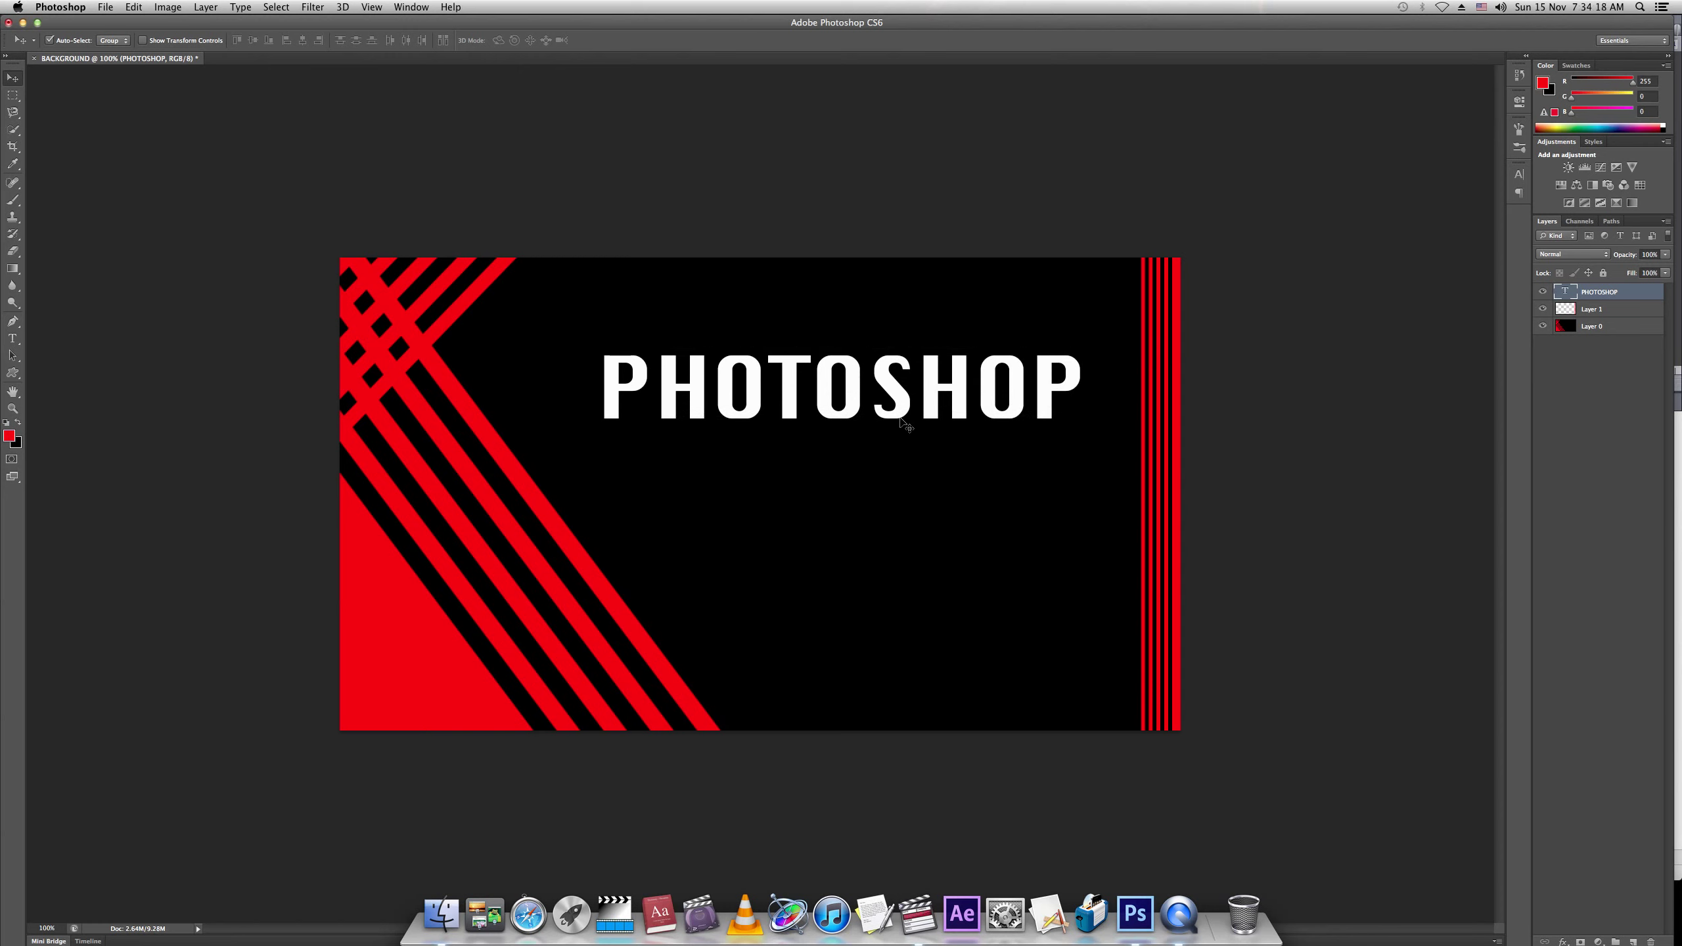
left_click_drag(895, 412, 768, 400)
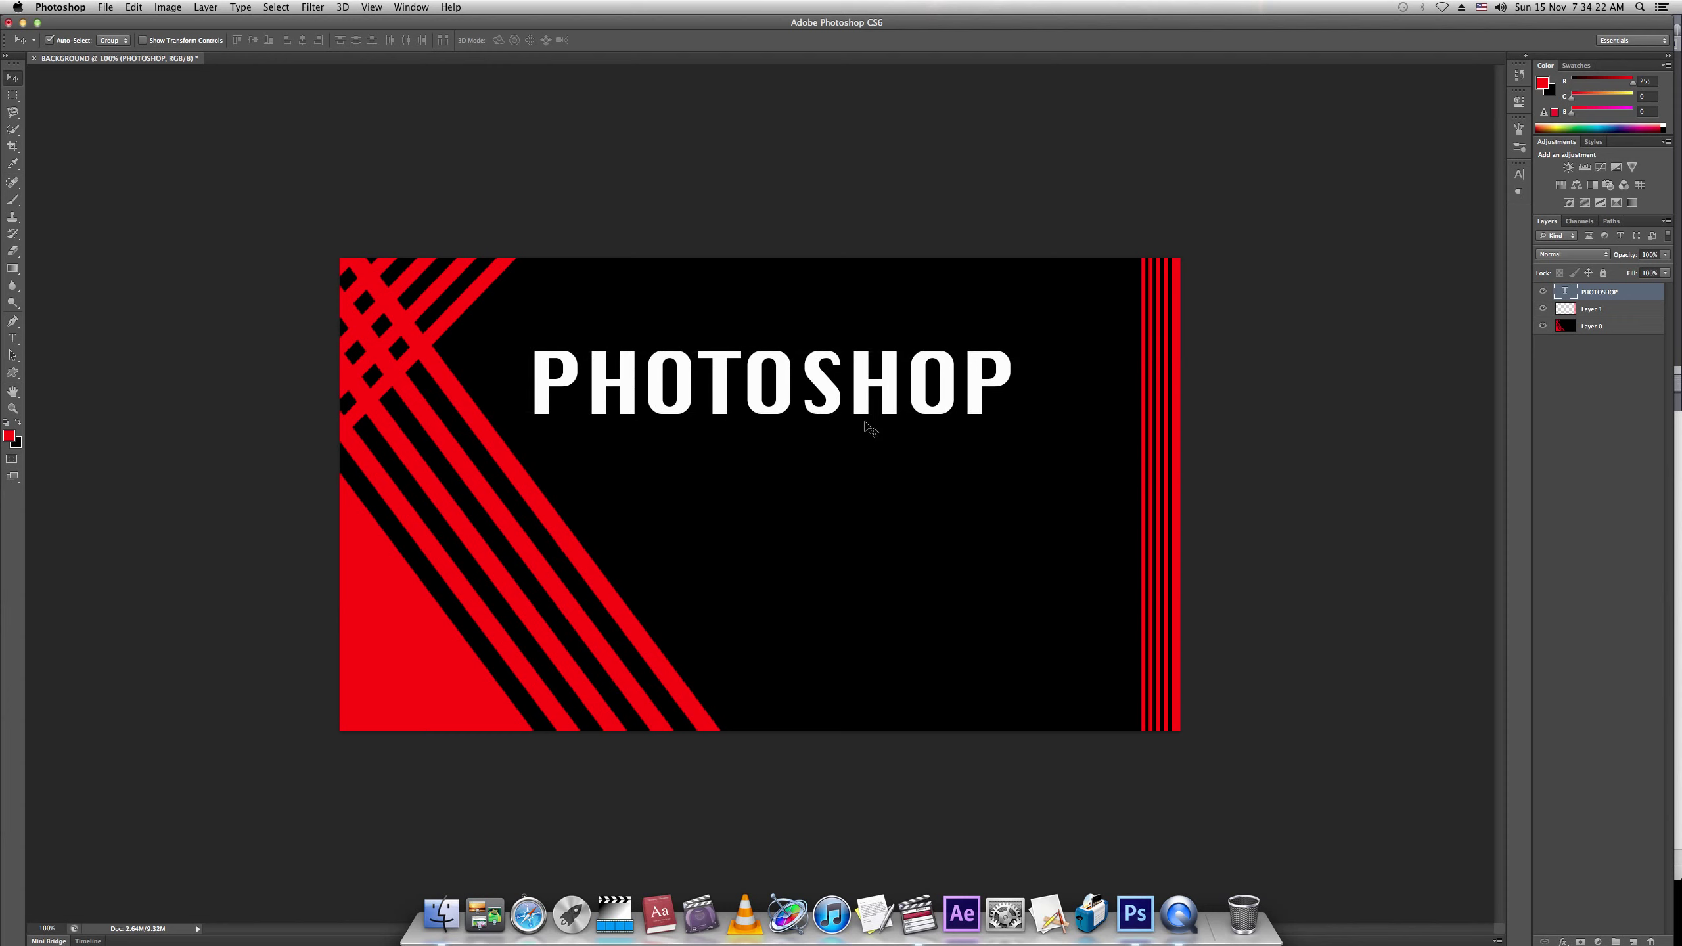
key("super+j")
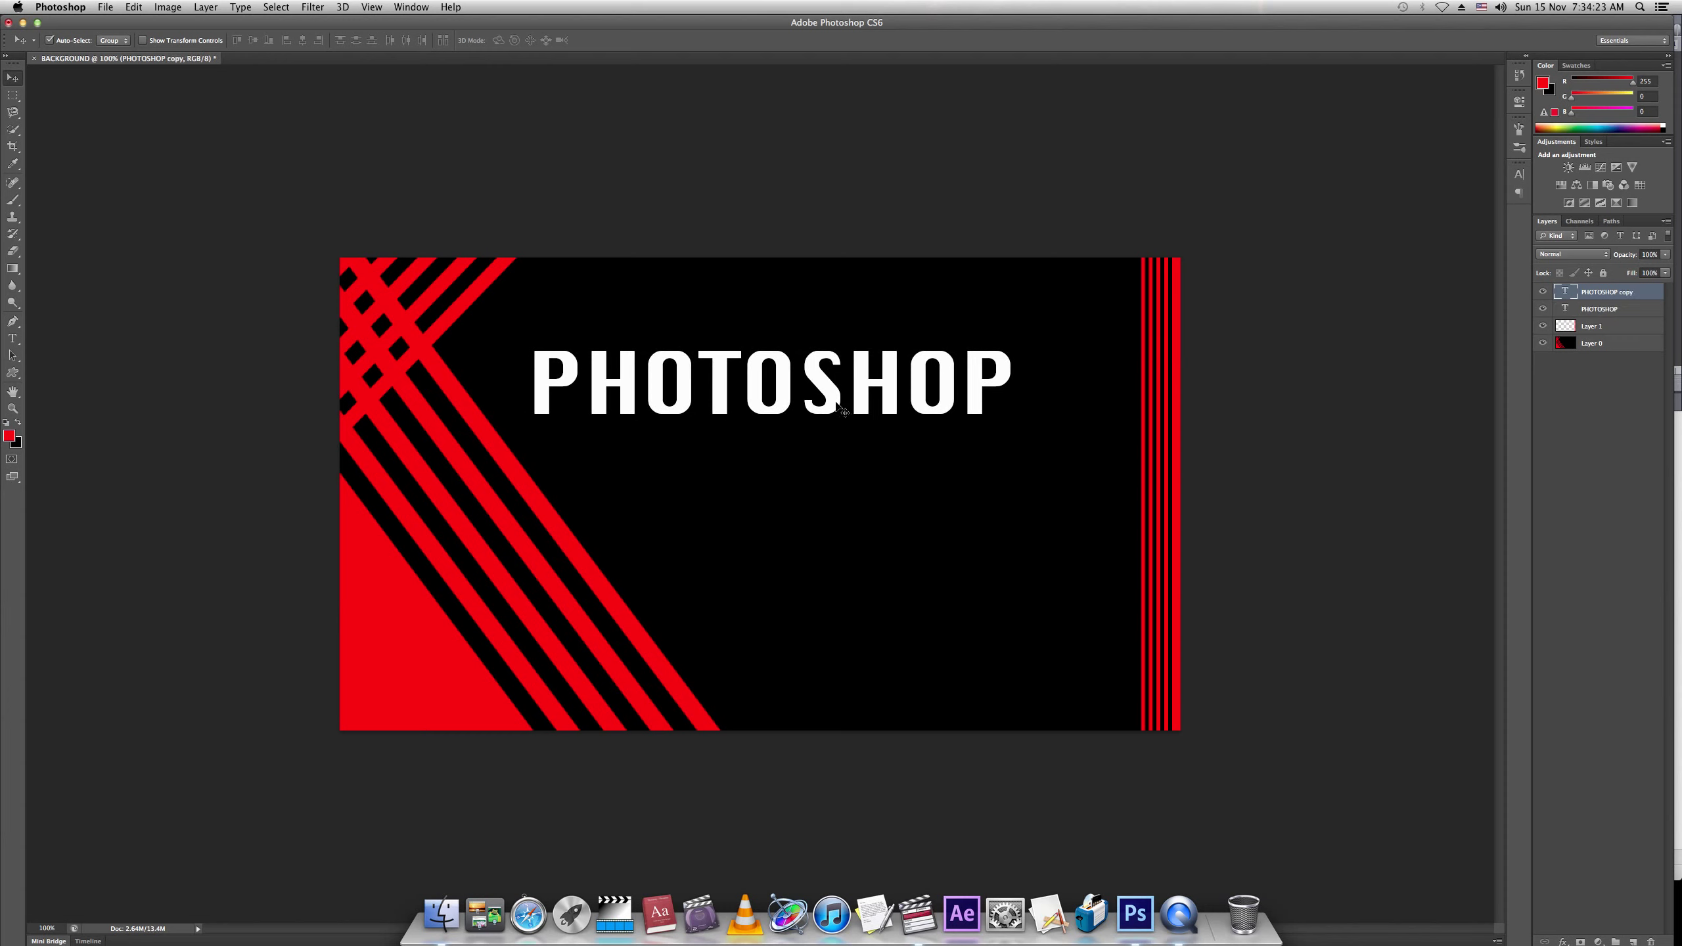
- Flip the PHOTOSHOP copy vertically and place it directly beneath the original title
key("super+t")
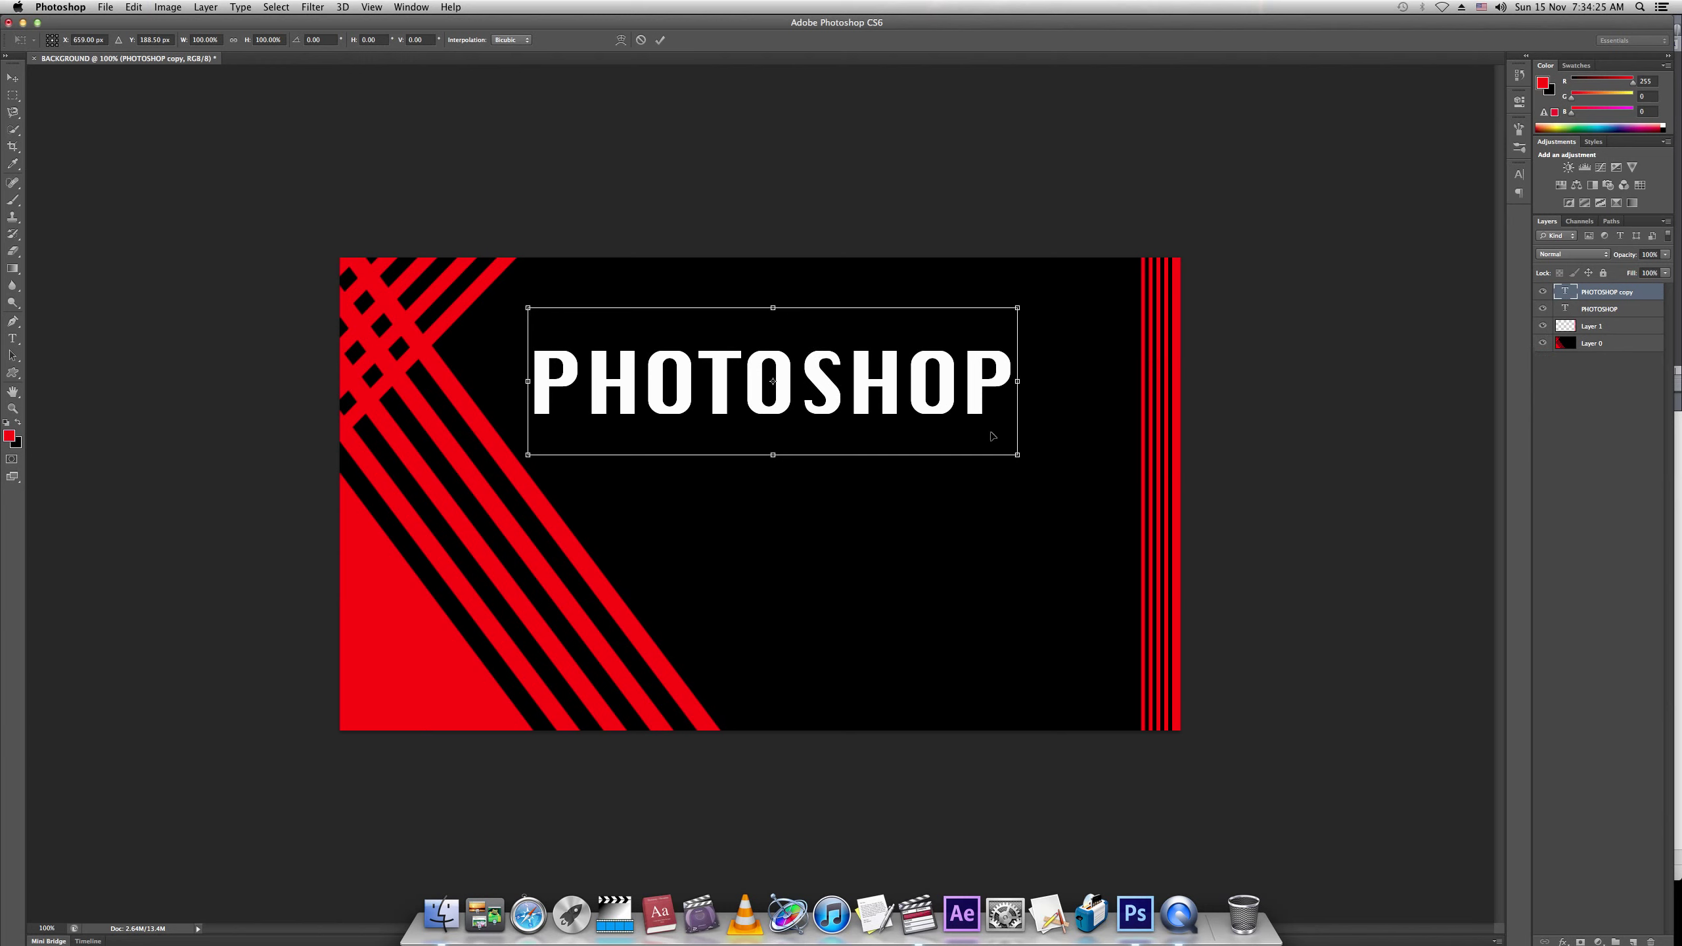
key("Return")
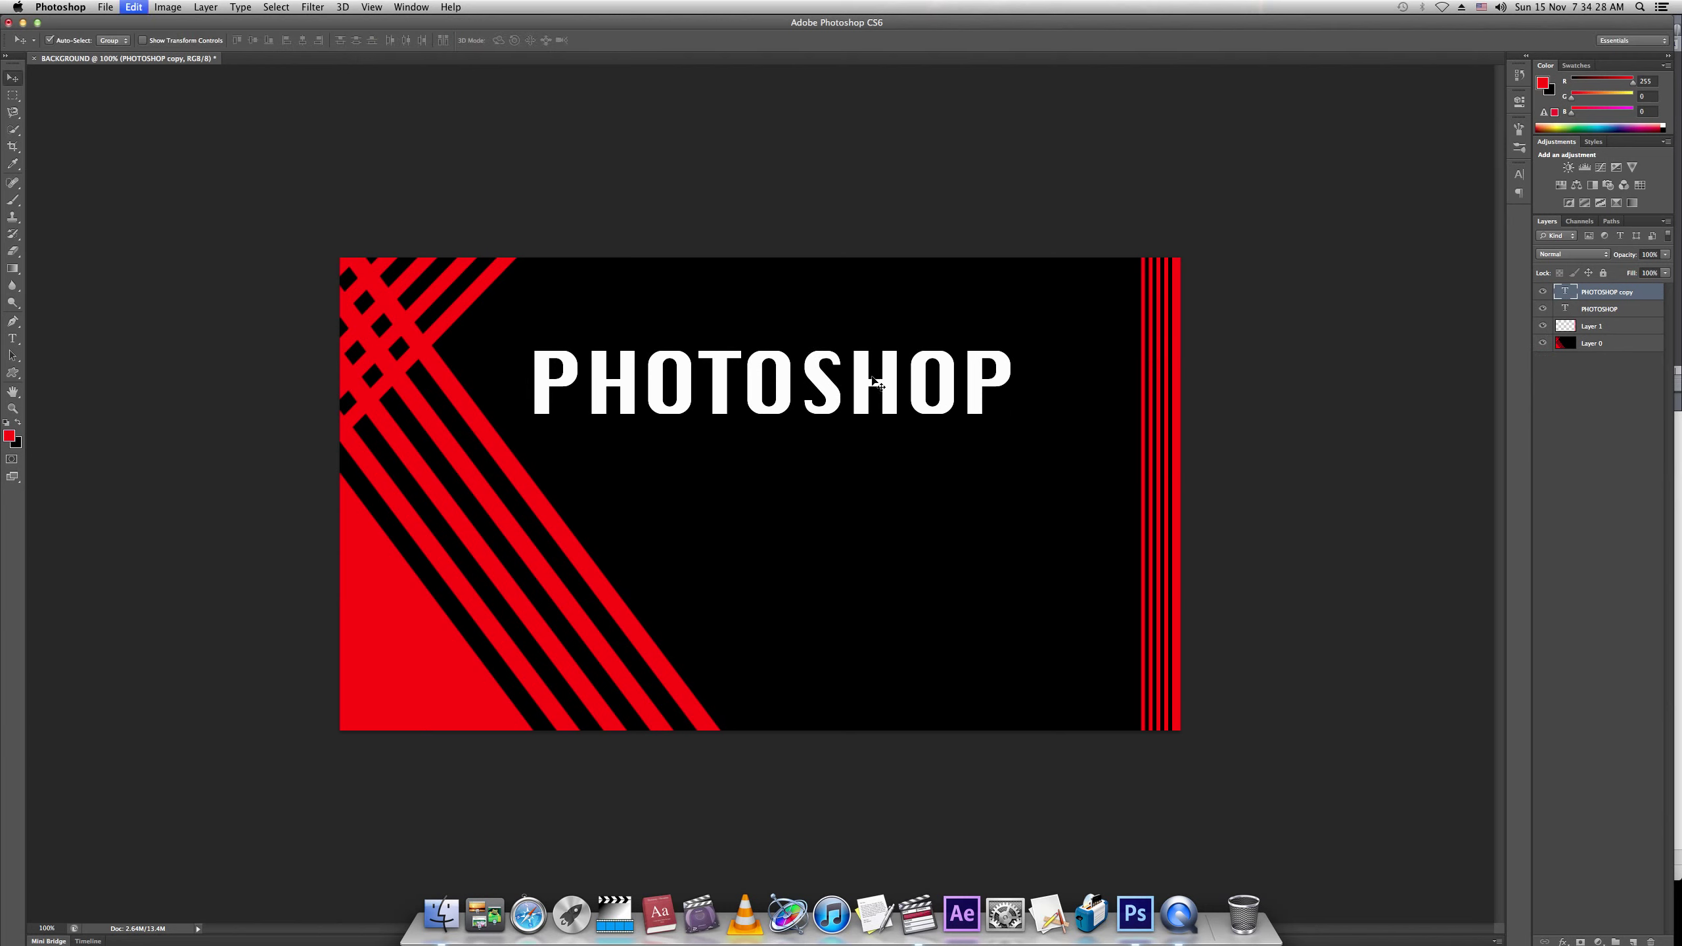
key("super+t")
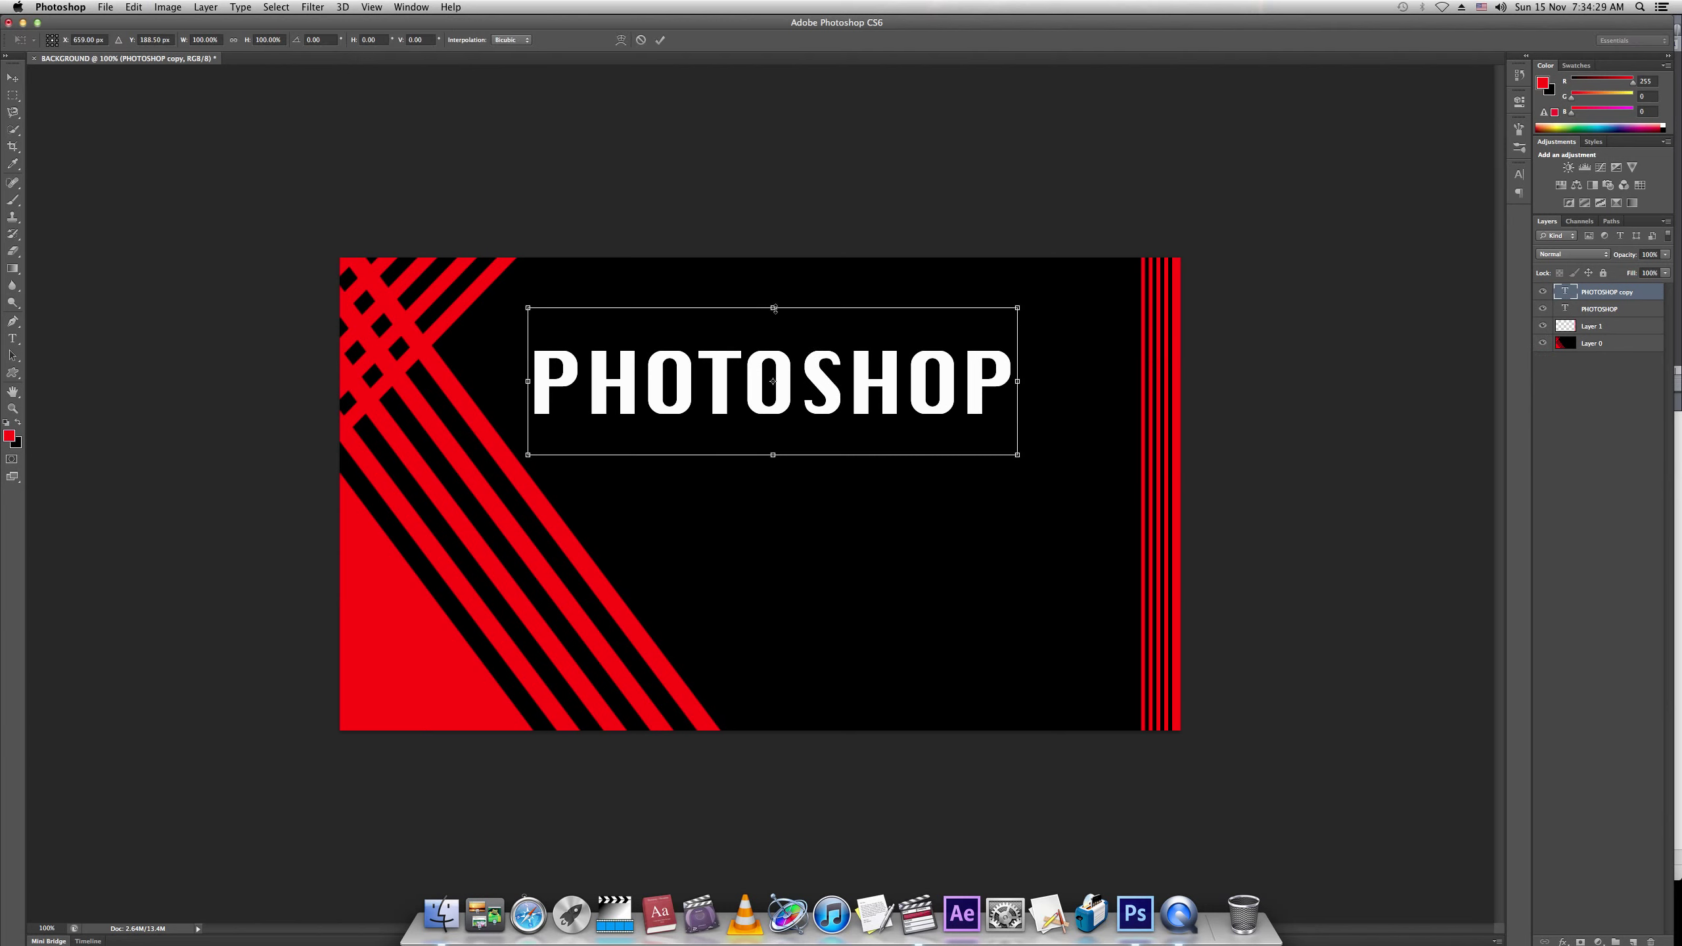
right_click(787, 366)
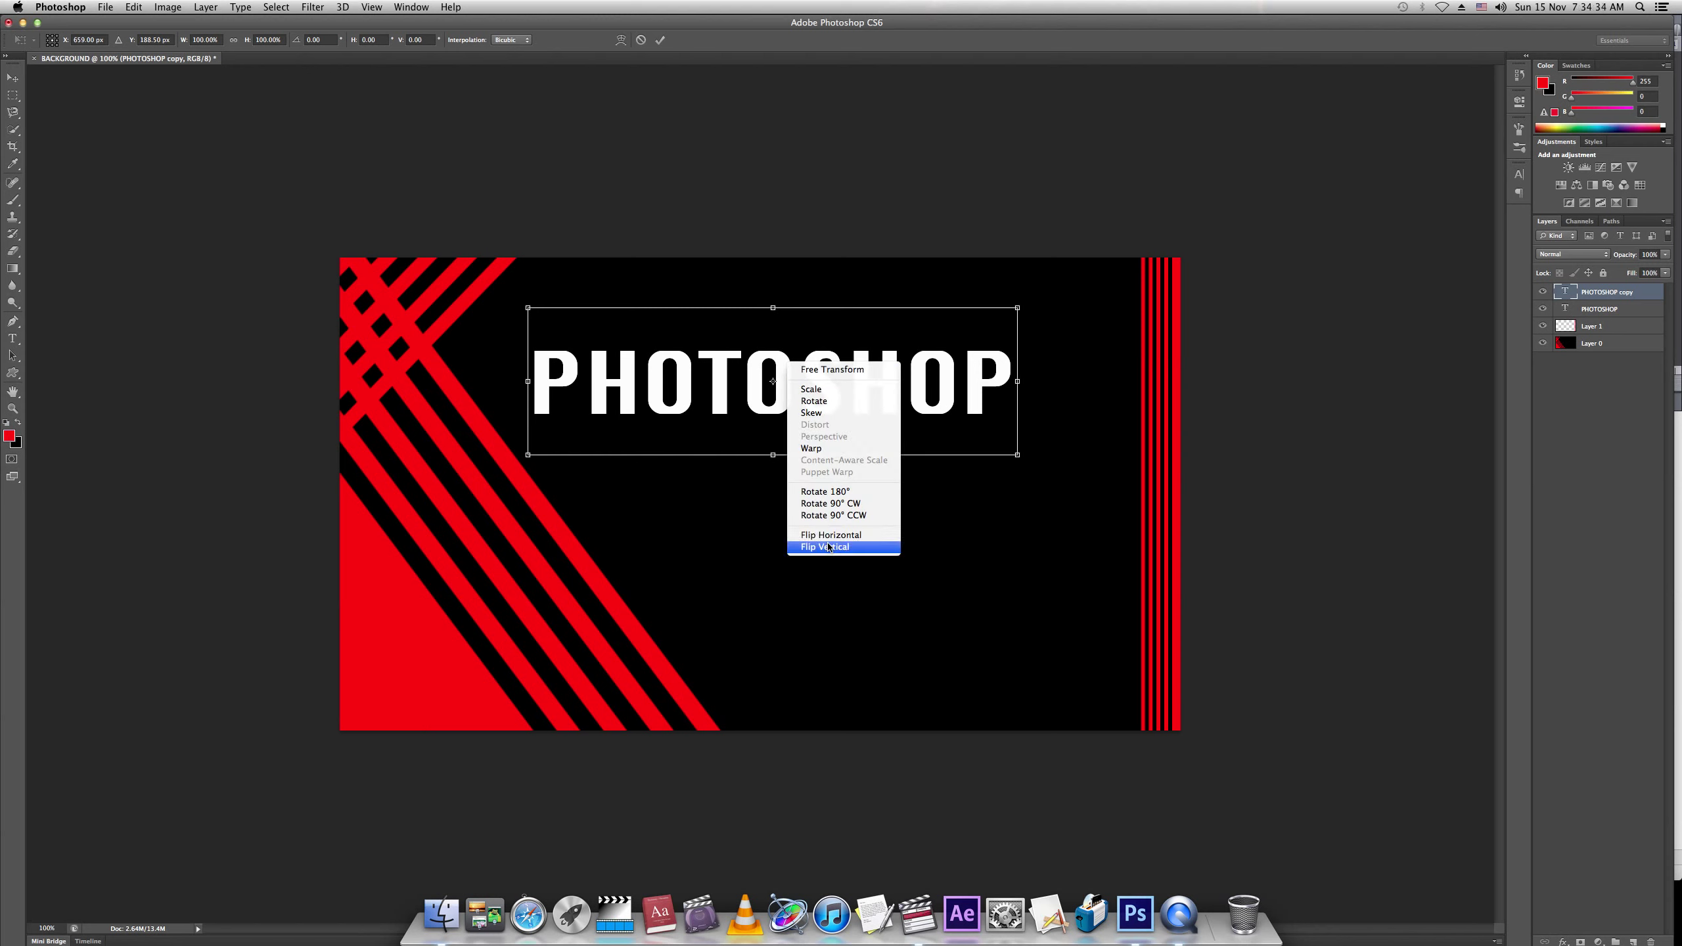
left_click(828, 546)
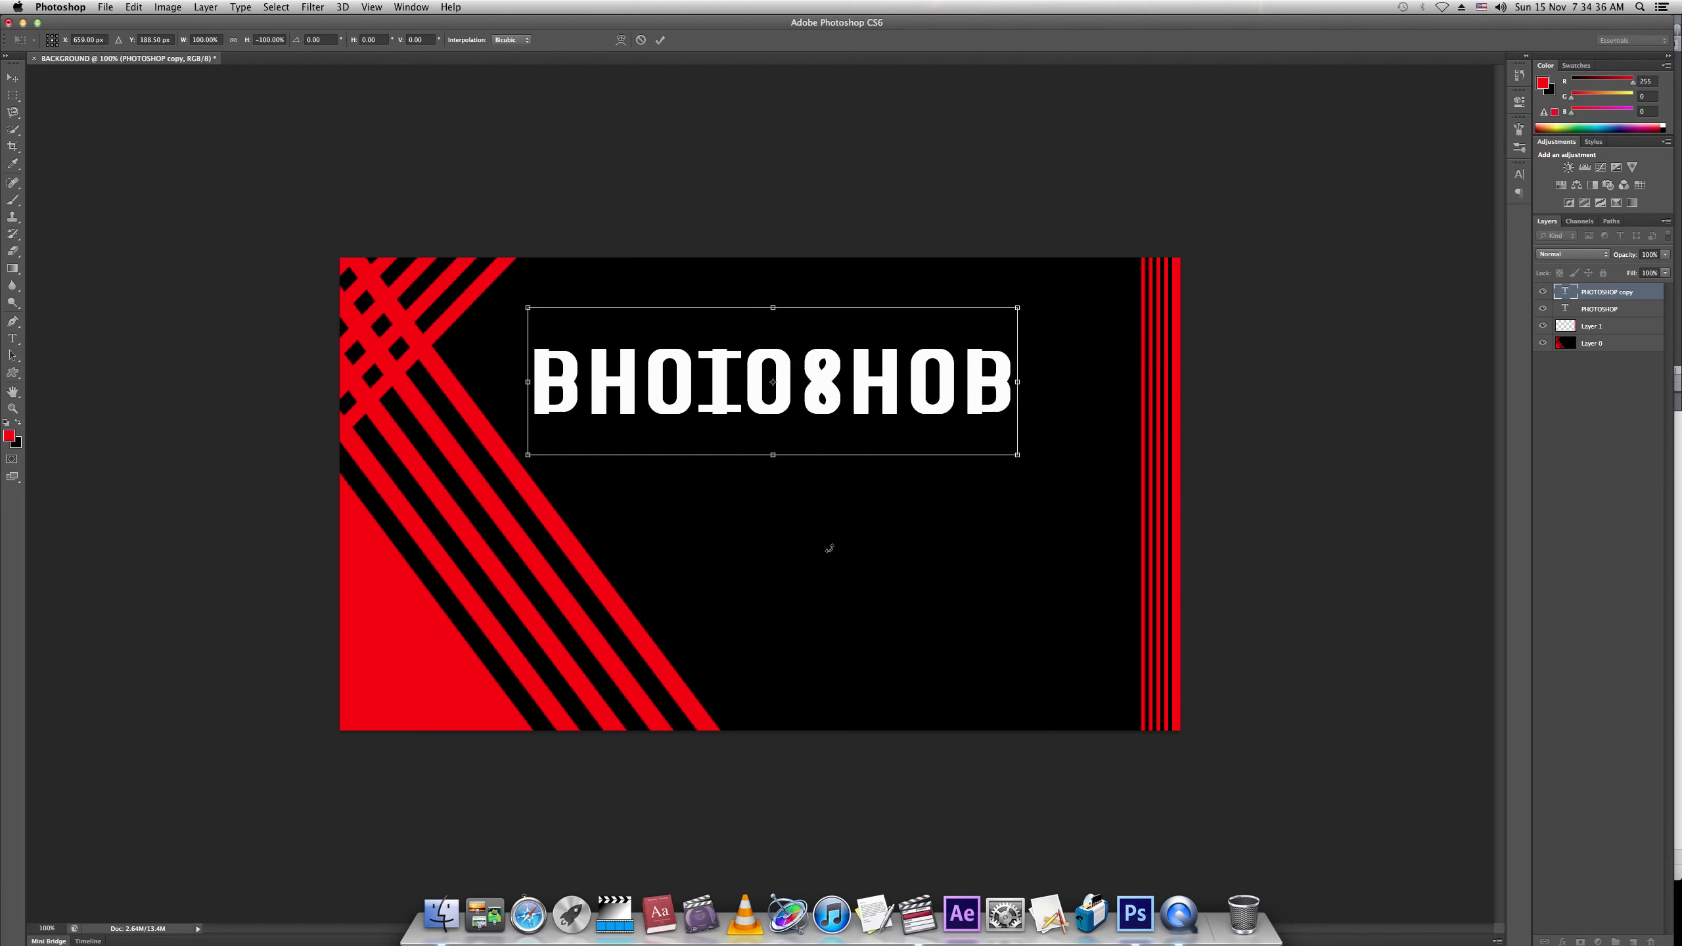
left_click_drag(763, 446, 765, 472)
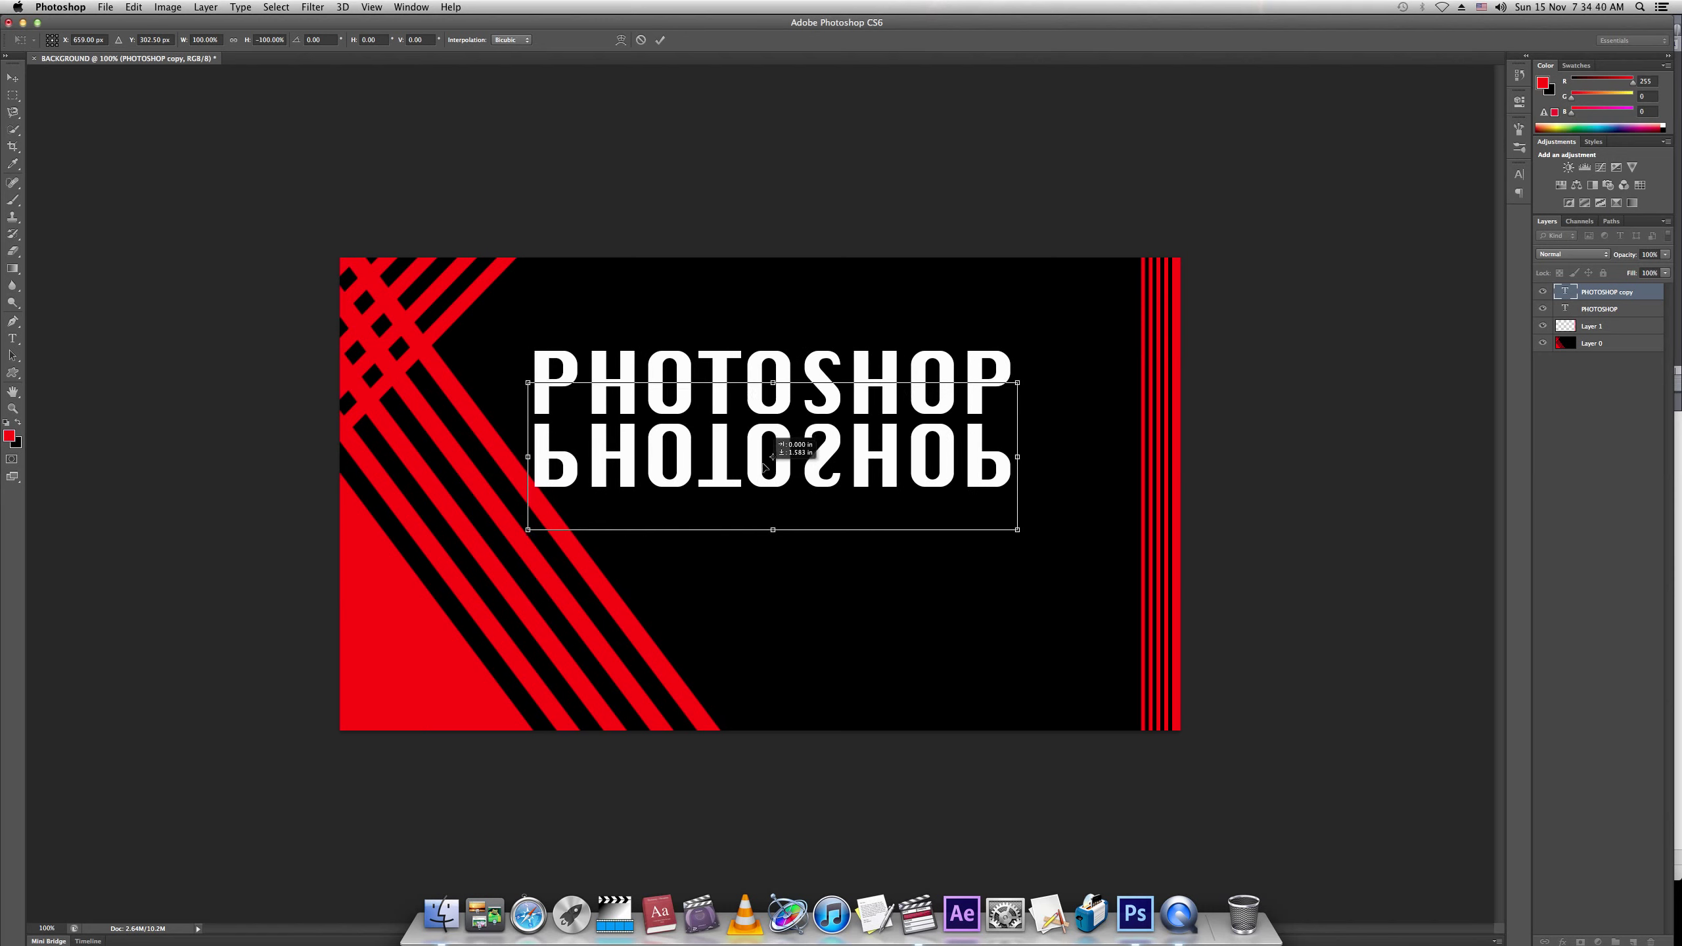
left_click_drag(763, 463, 763, 458)
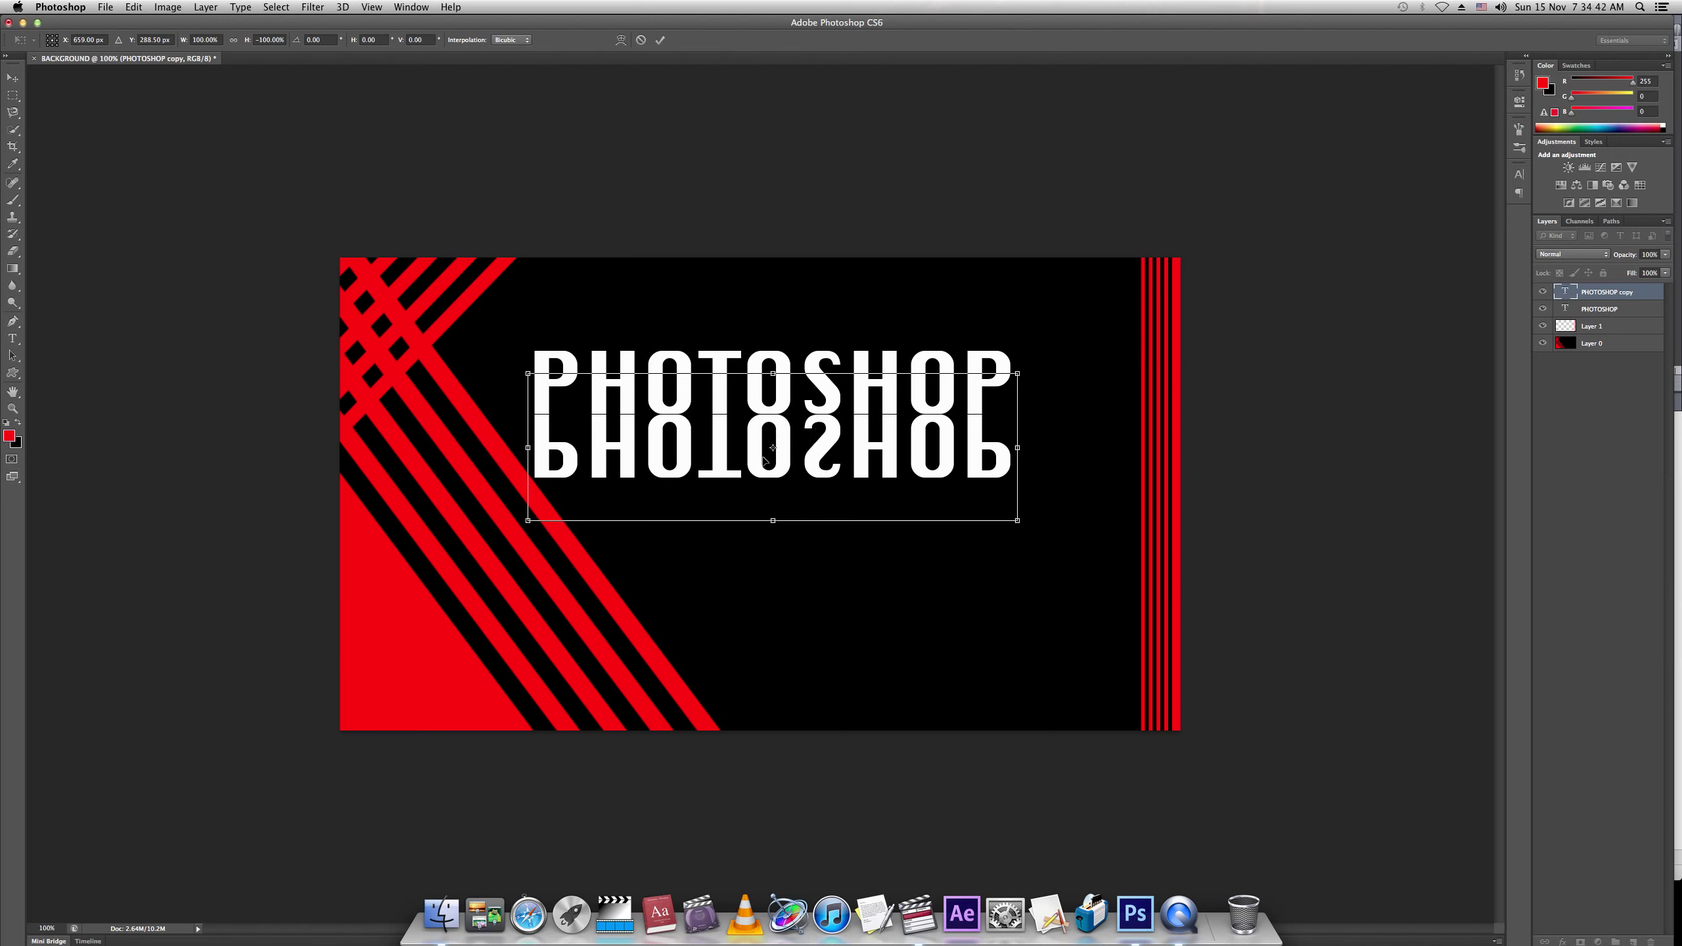
key("Return")
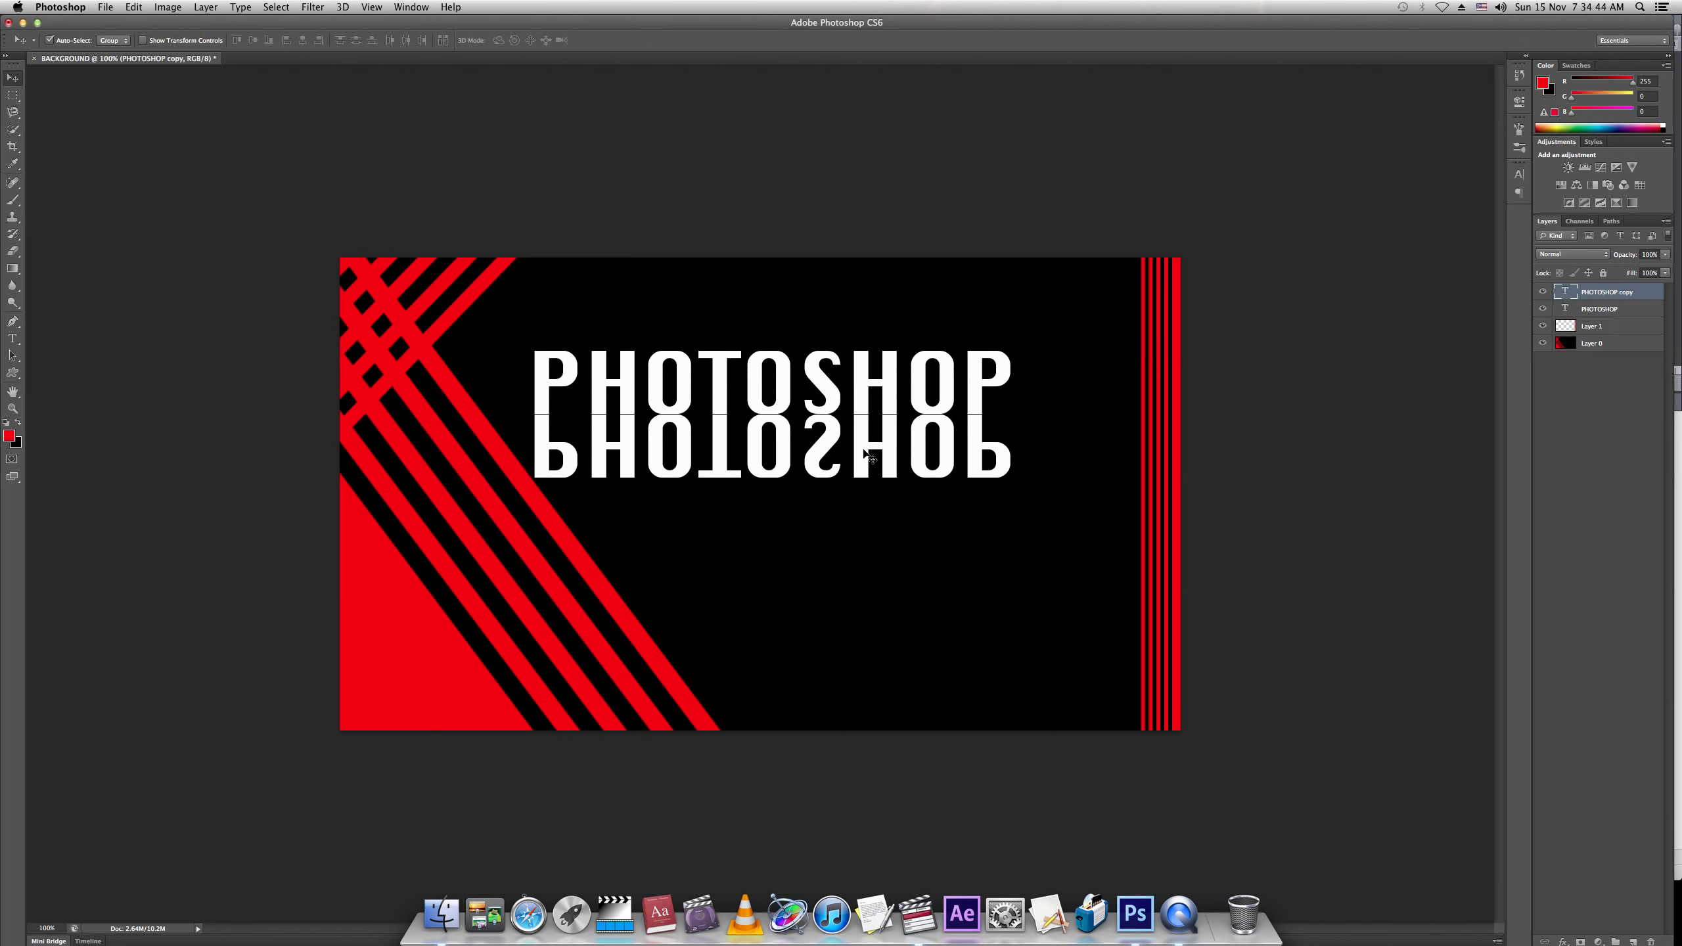
key("super+plus")
- Lower the PHOTOSHOP copy layer's opacity to about 9%
key("super+minus")
key("super+plus")
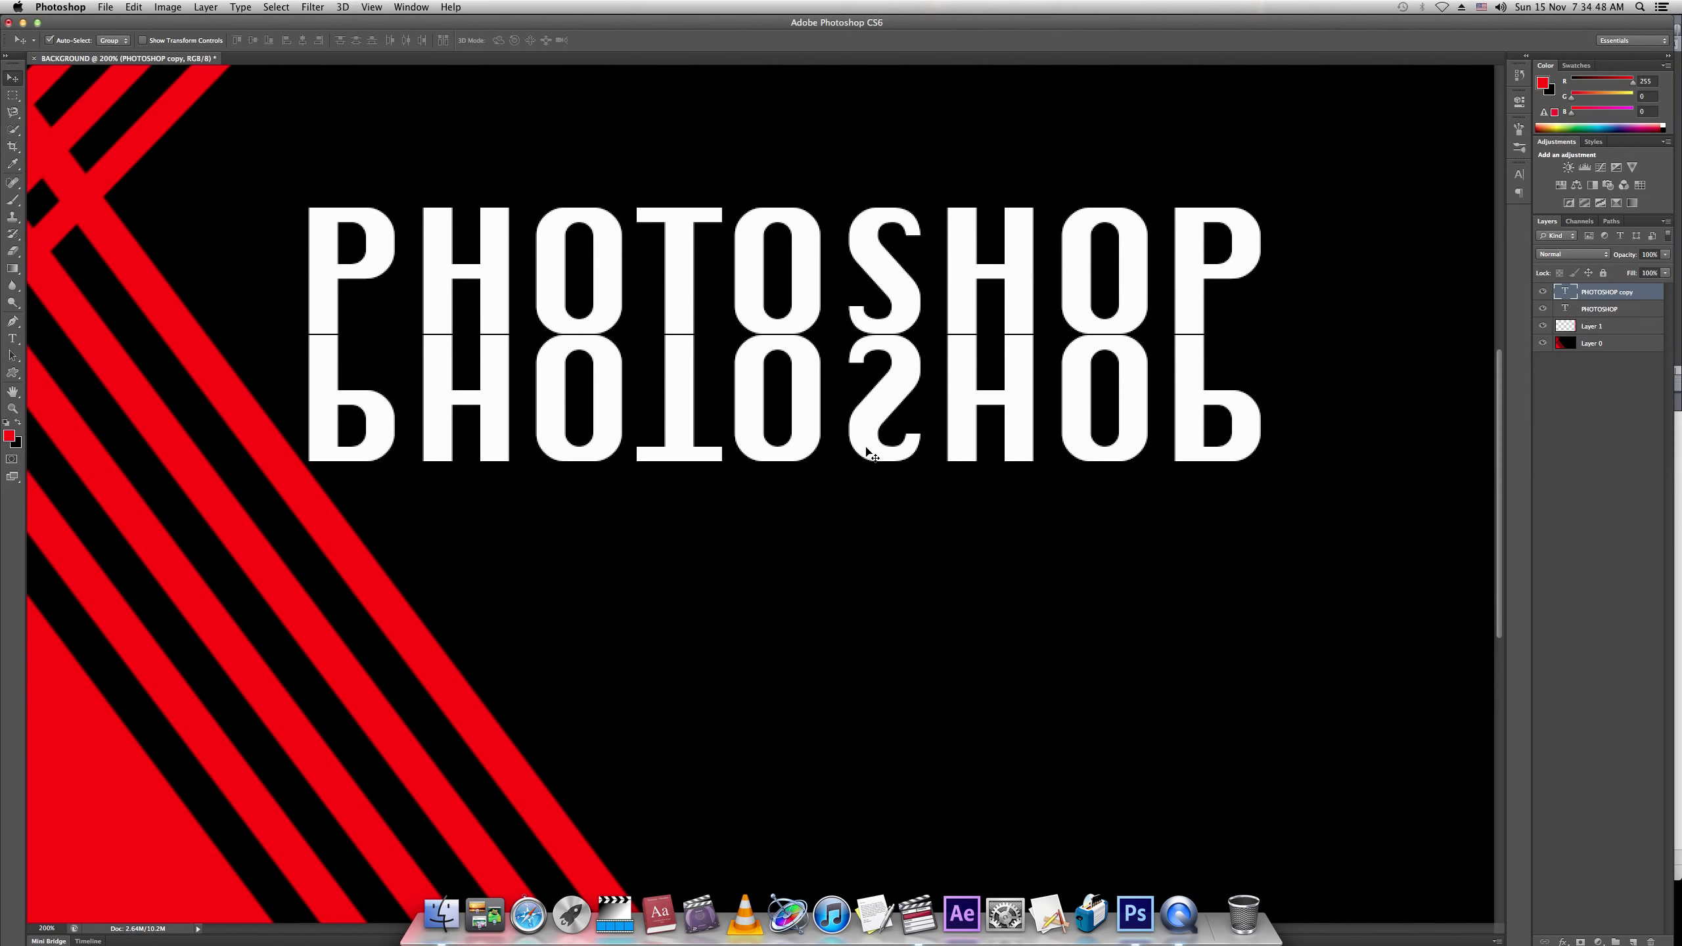
left_click(1665, 254)
left_click(1619, 269)
left_click_drag(1622, 272, 1608, 274)
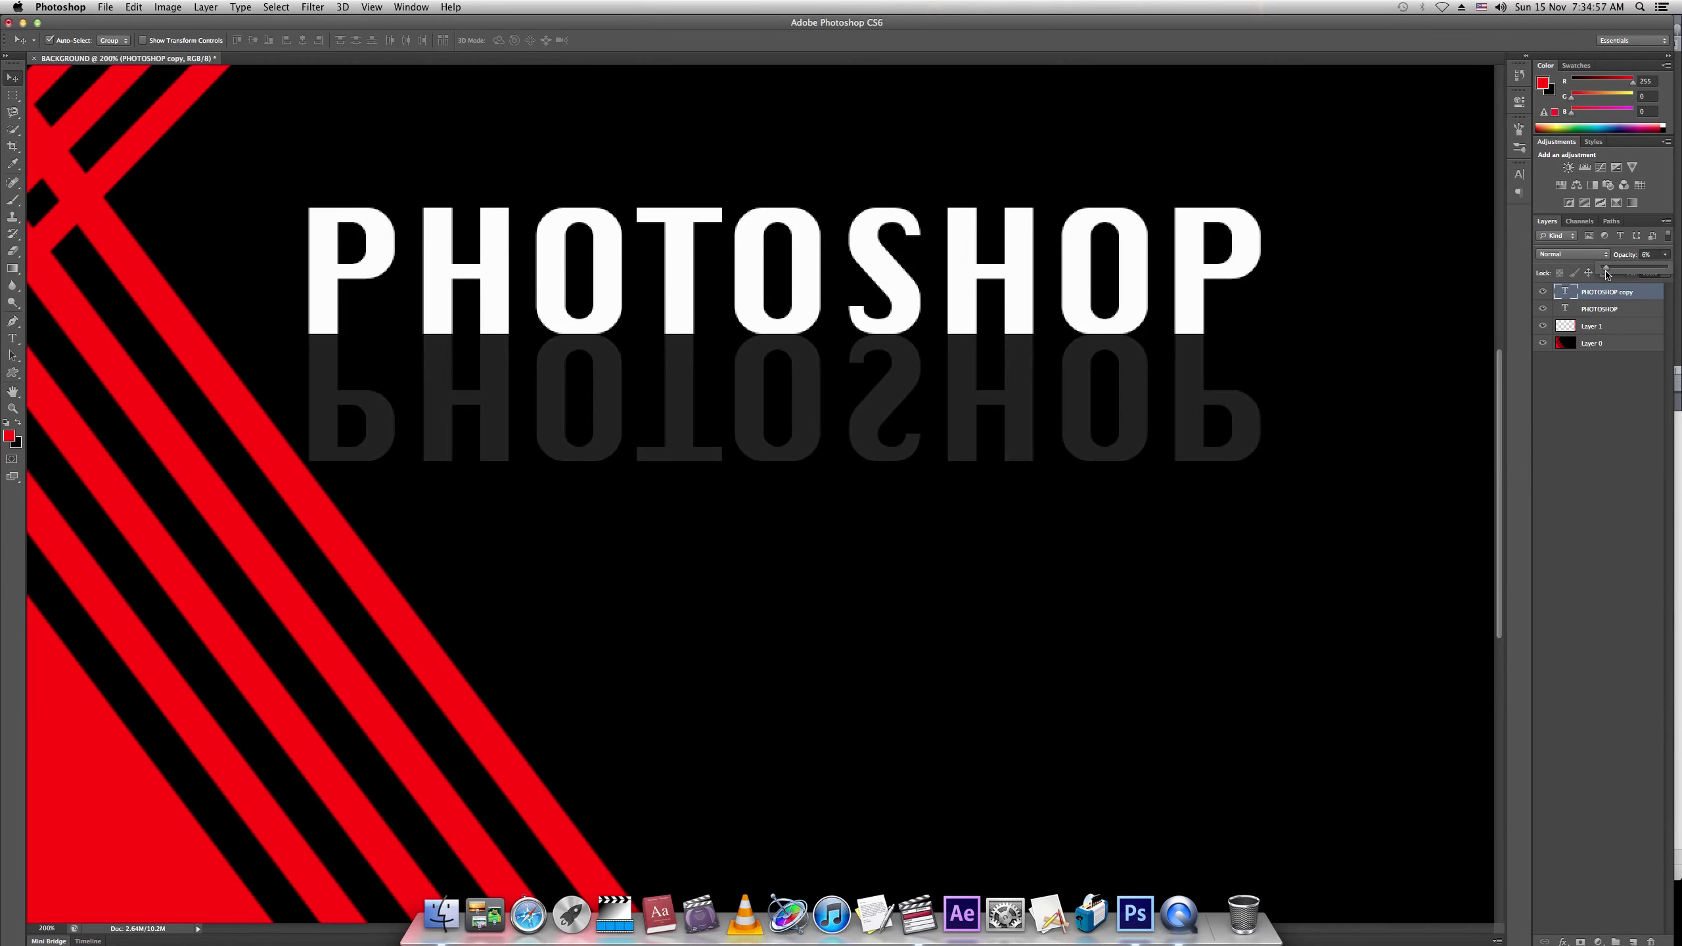
left_click(850, 480)
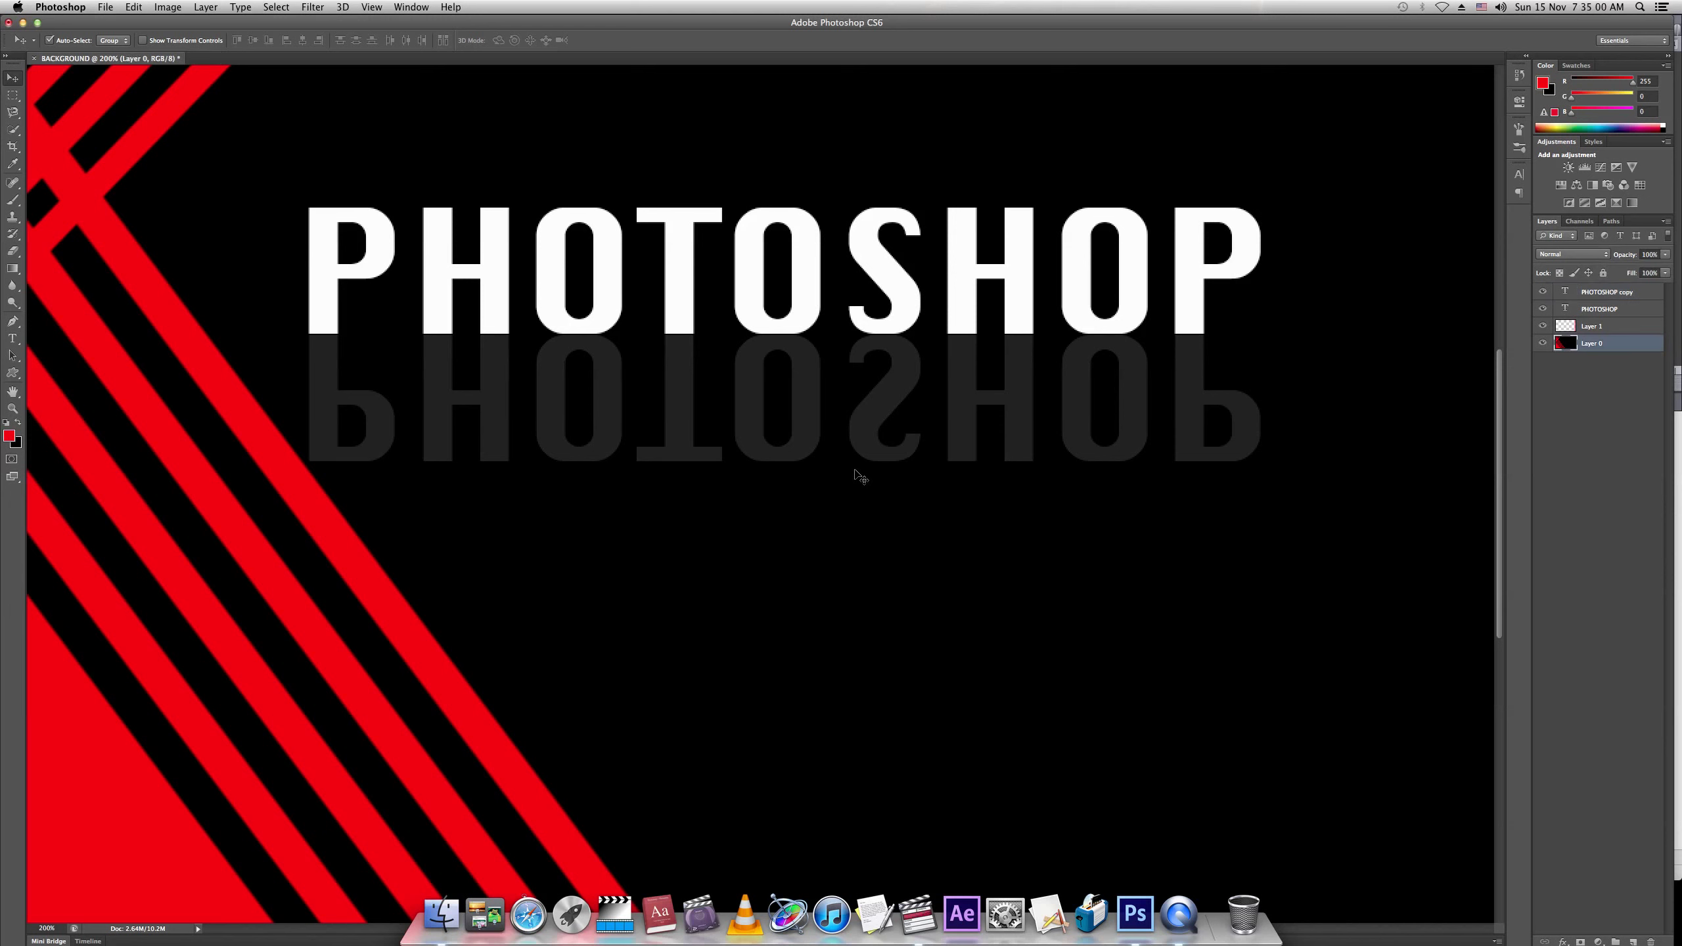
key("ctrl+minus")
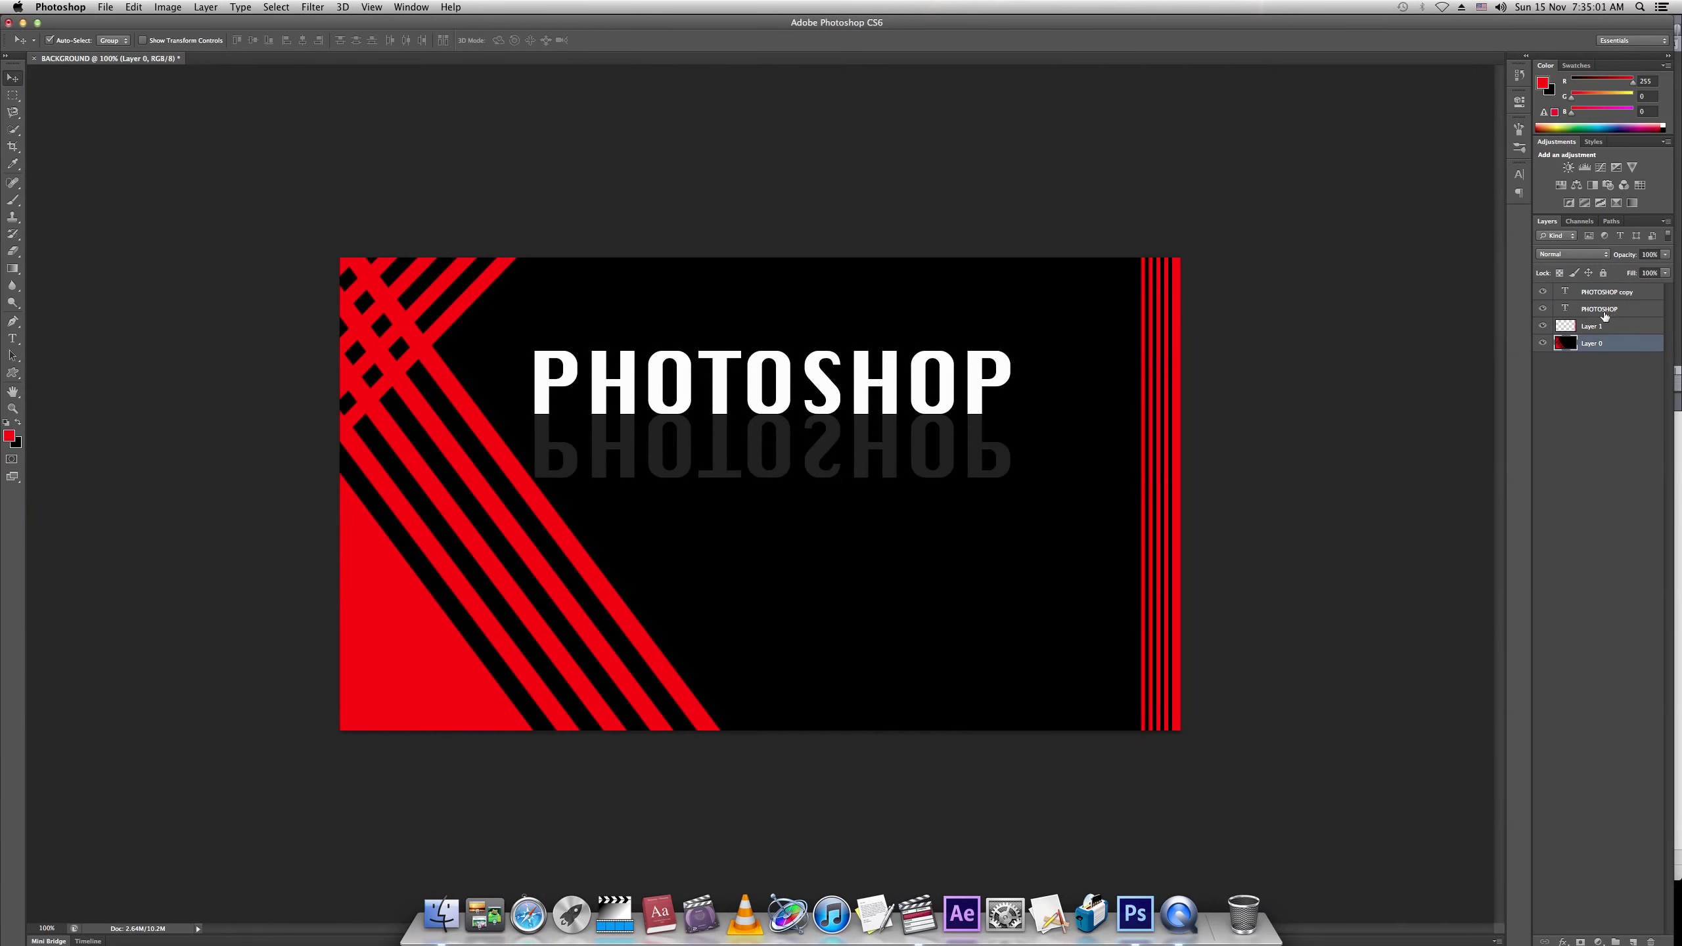
- Select the PHOTOSHOP and PHOTOSHOP copy layers and move them together down and right
left_click(1603, 308)
left_click(1589, 291, "shift")
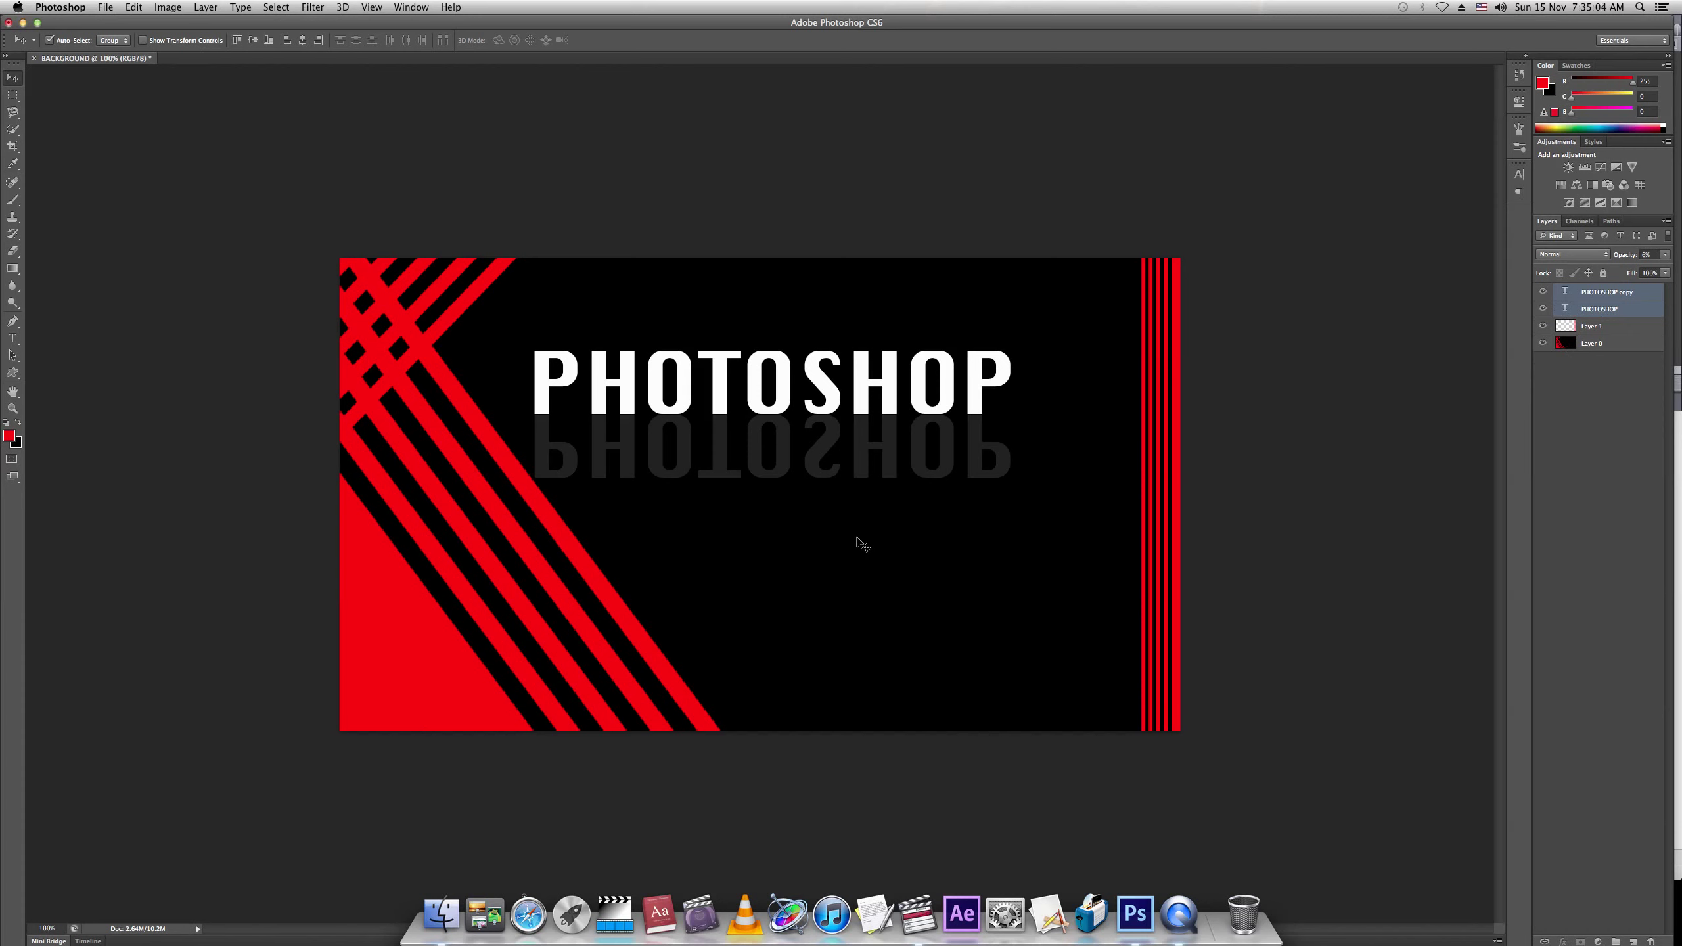
key("ctrl+e")
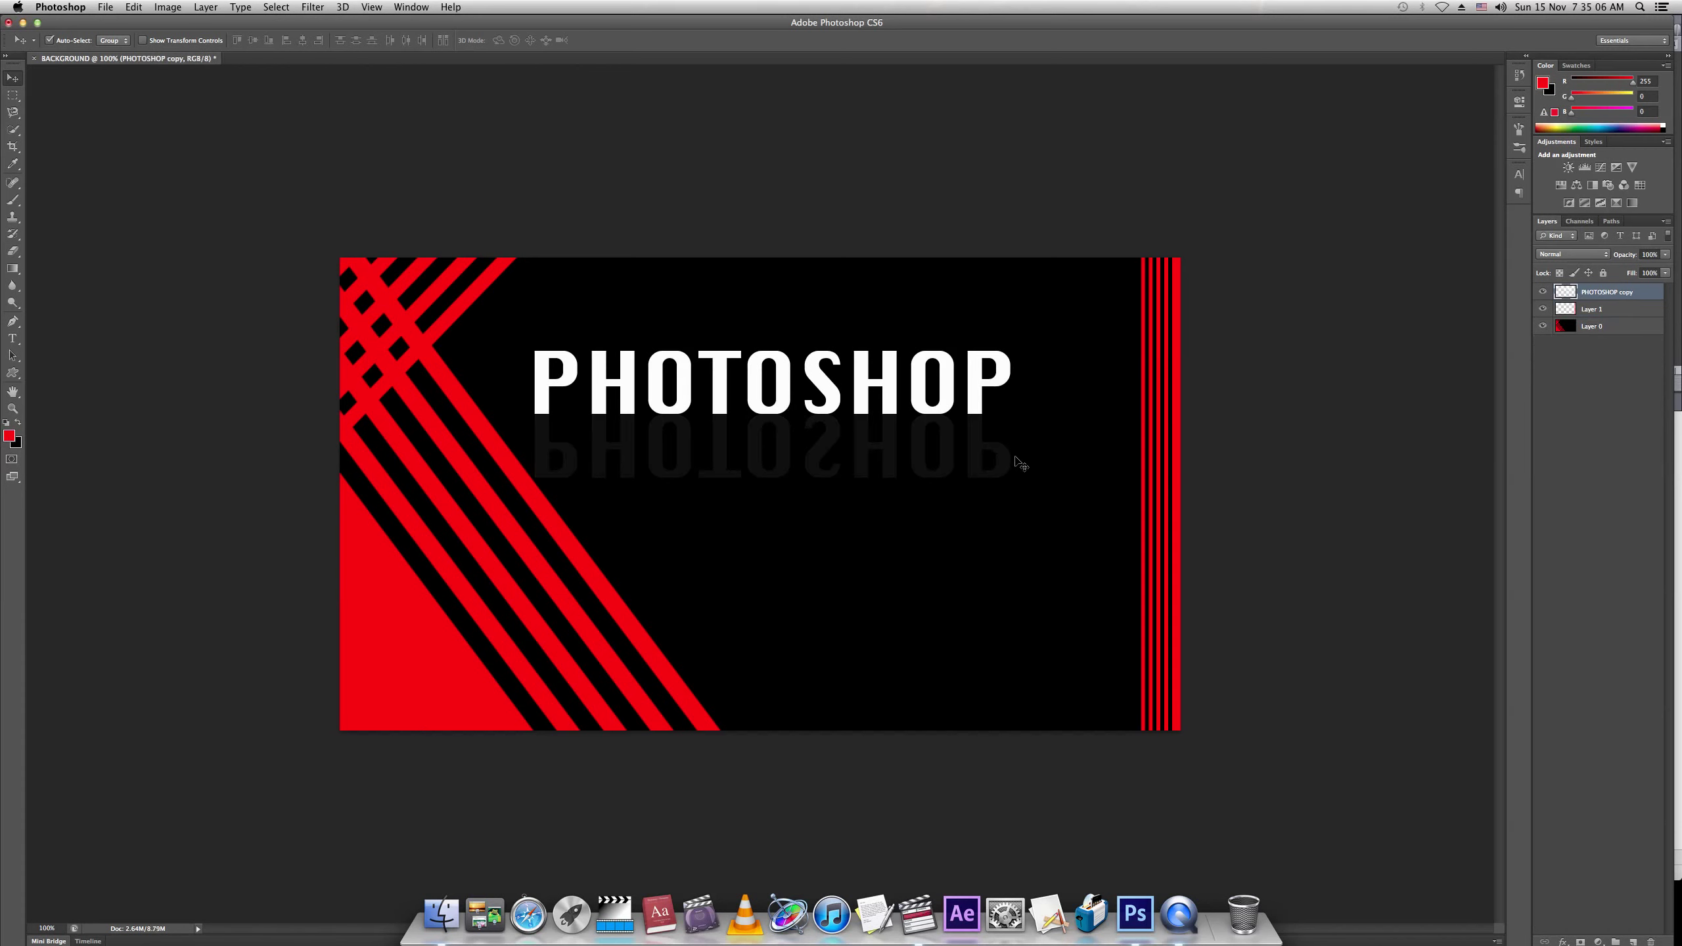
key("ctrl+z")
left_click(1382, 514)
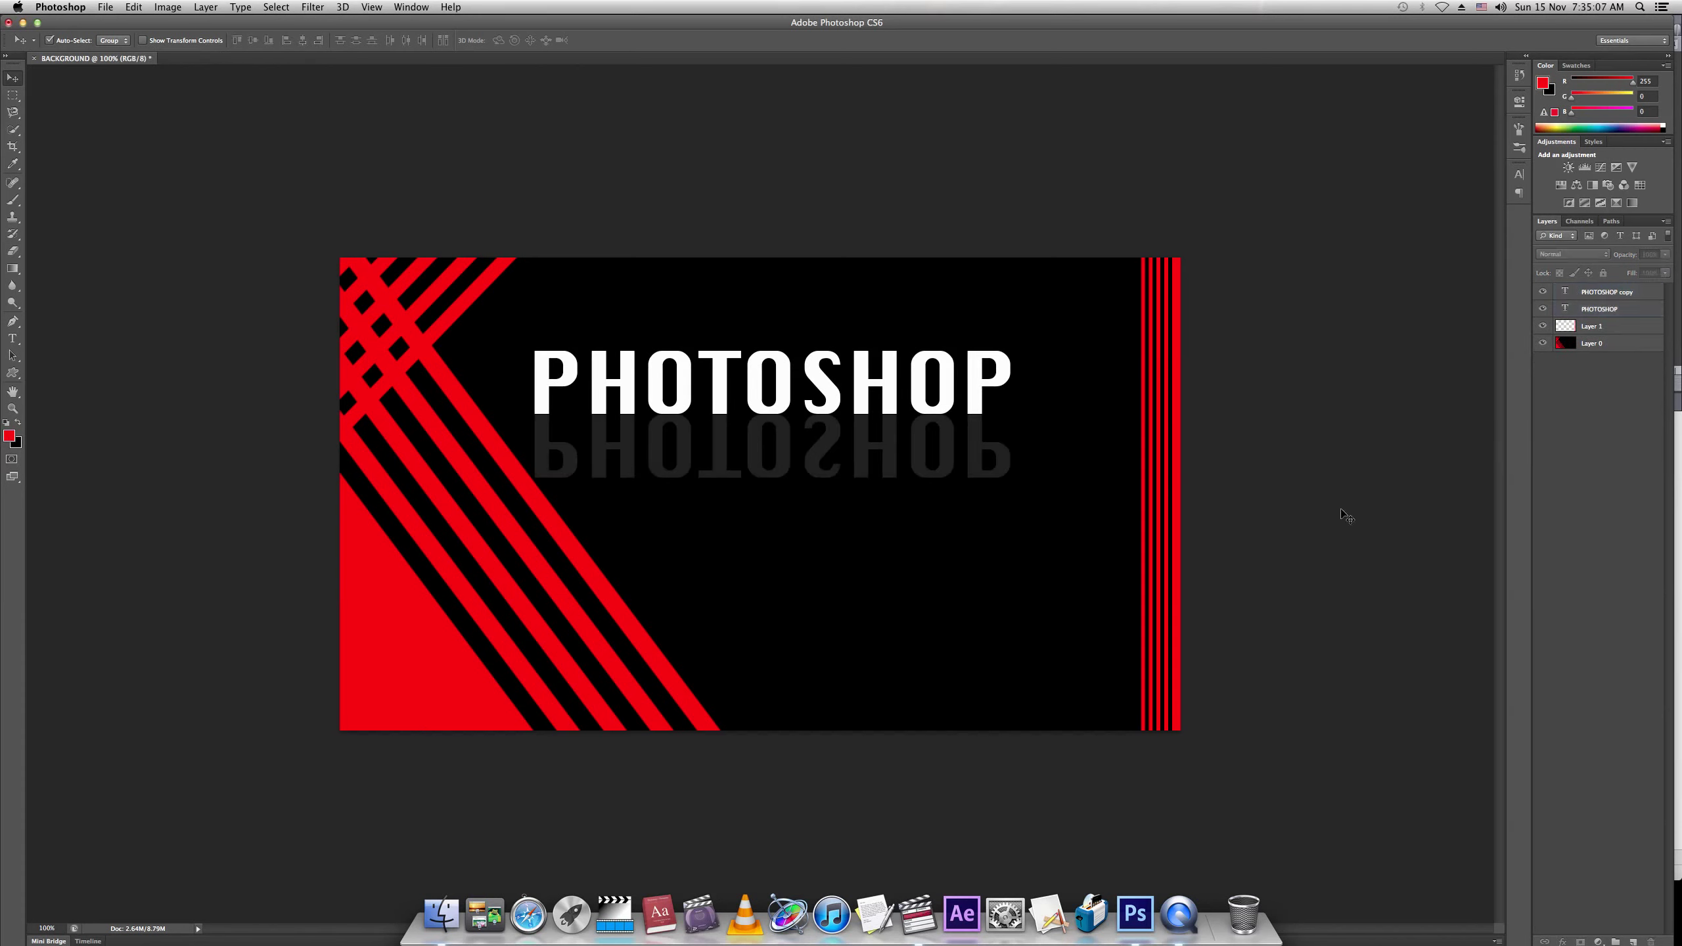
left_click(1637, 315)
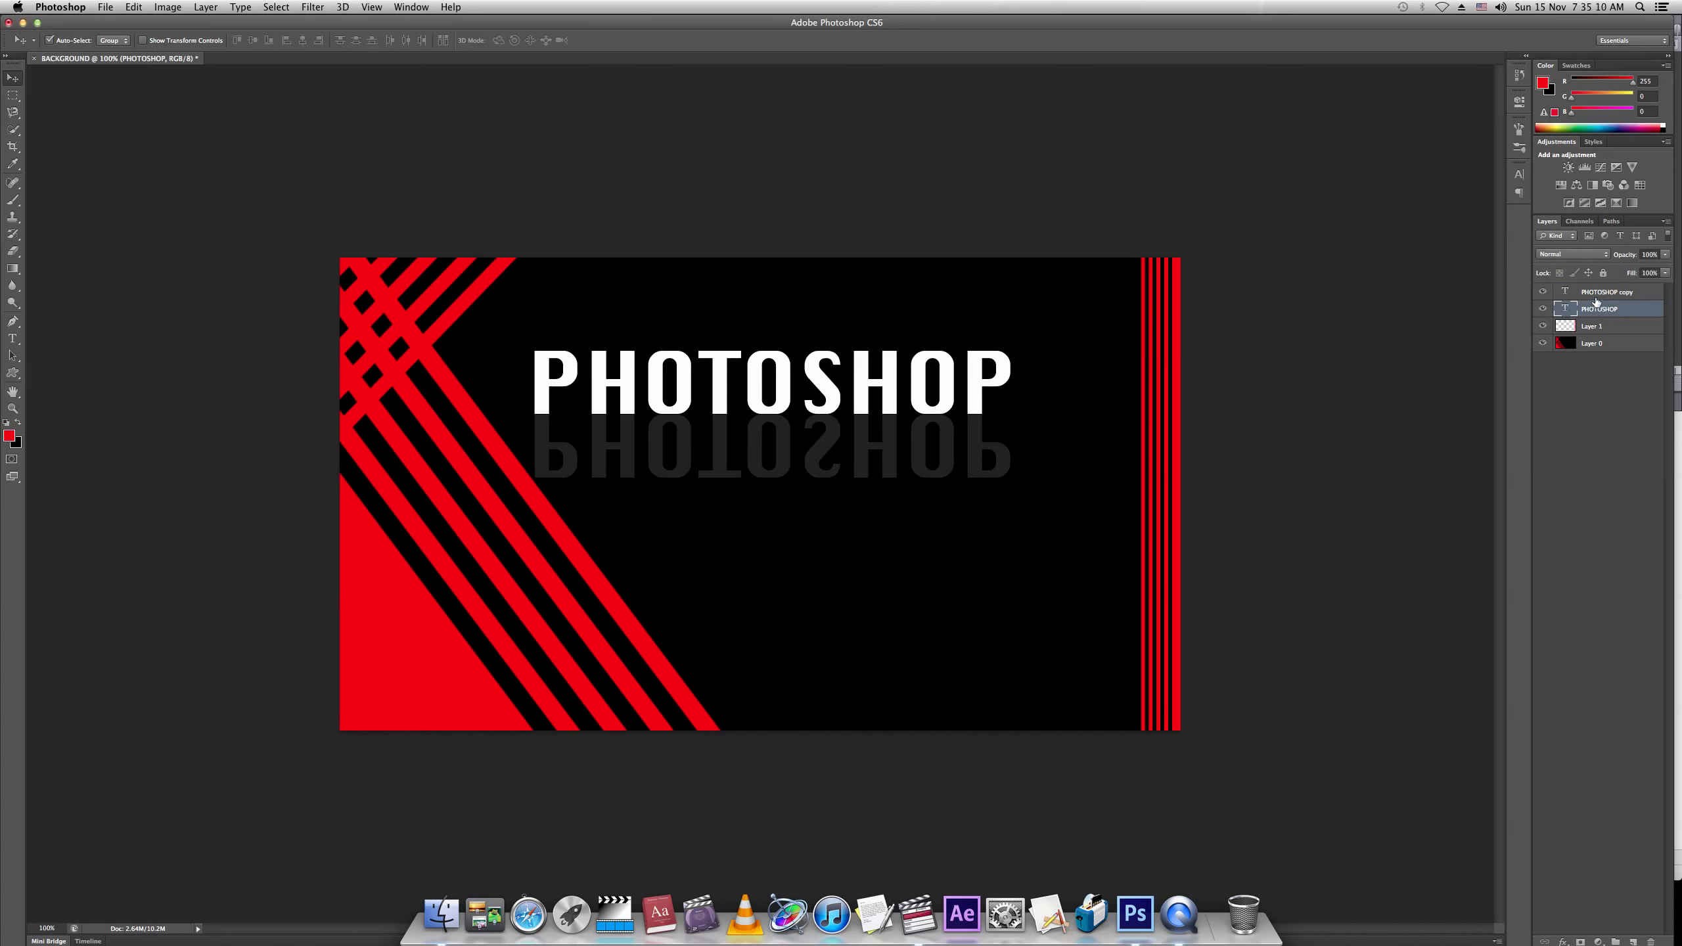
left_click(1596, 296, "shift")
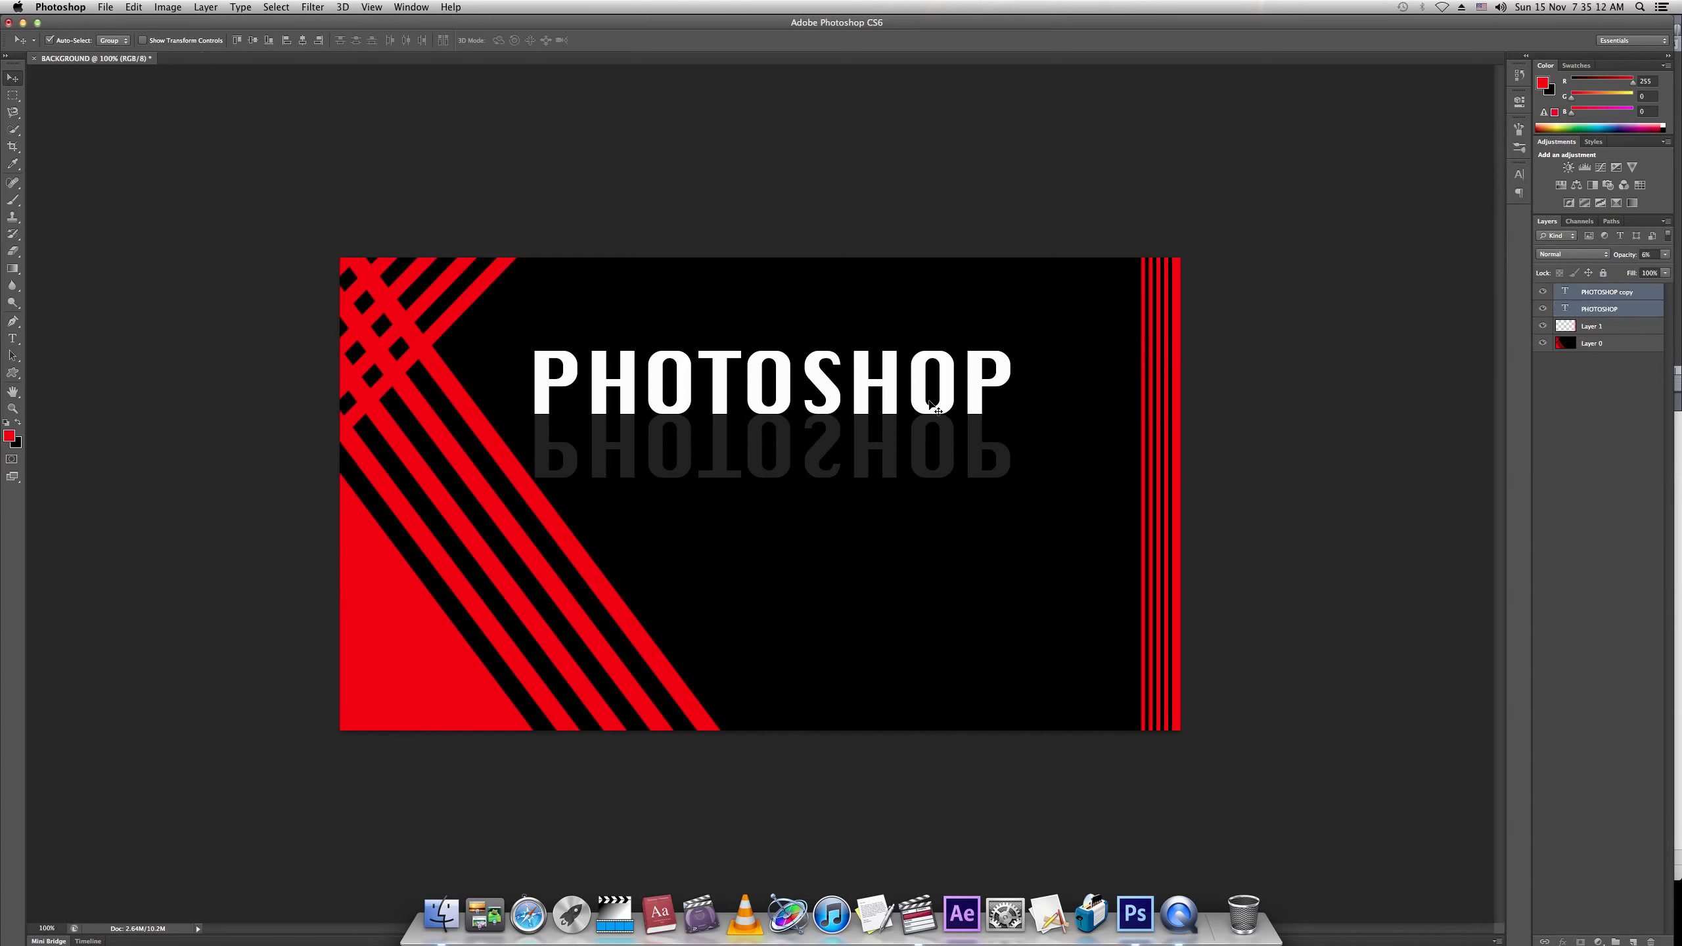
left_click_drag(983, 424, 1029, 495)
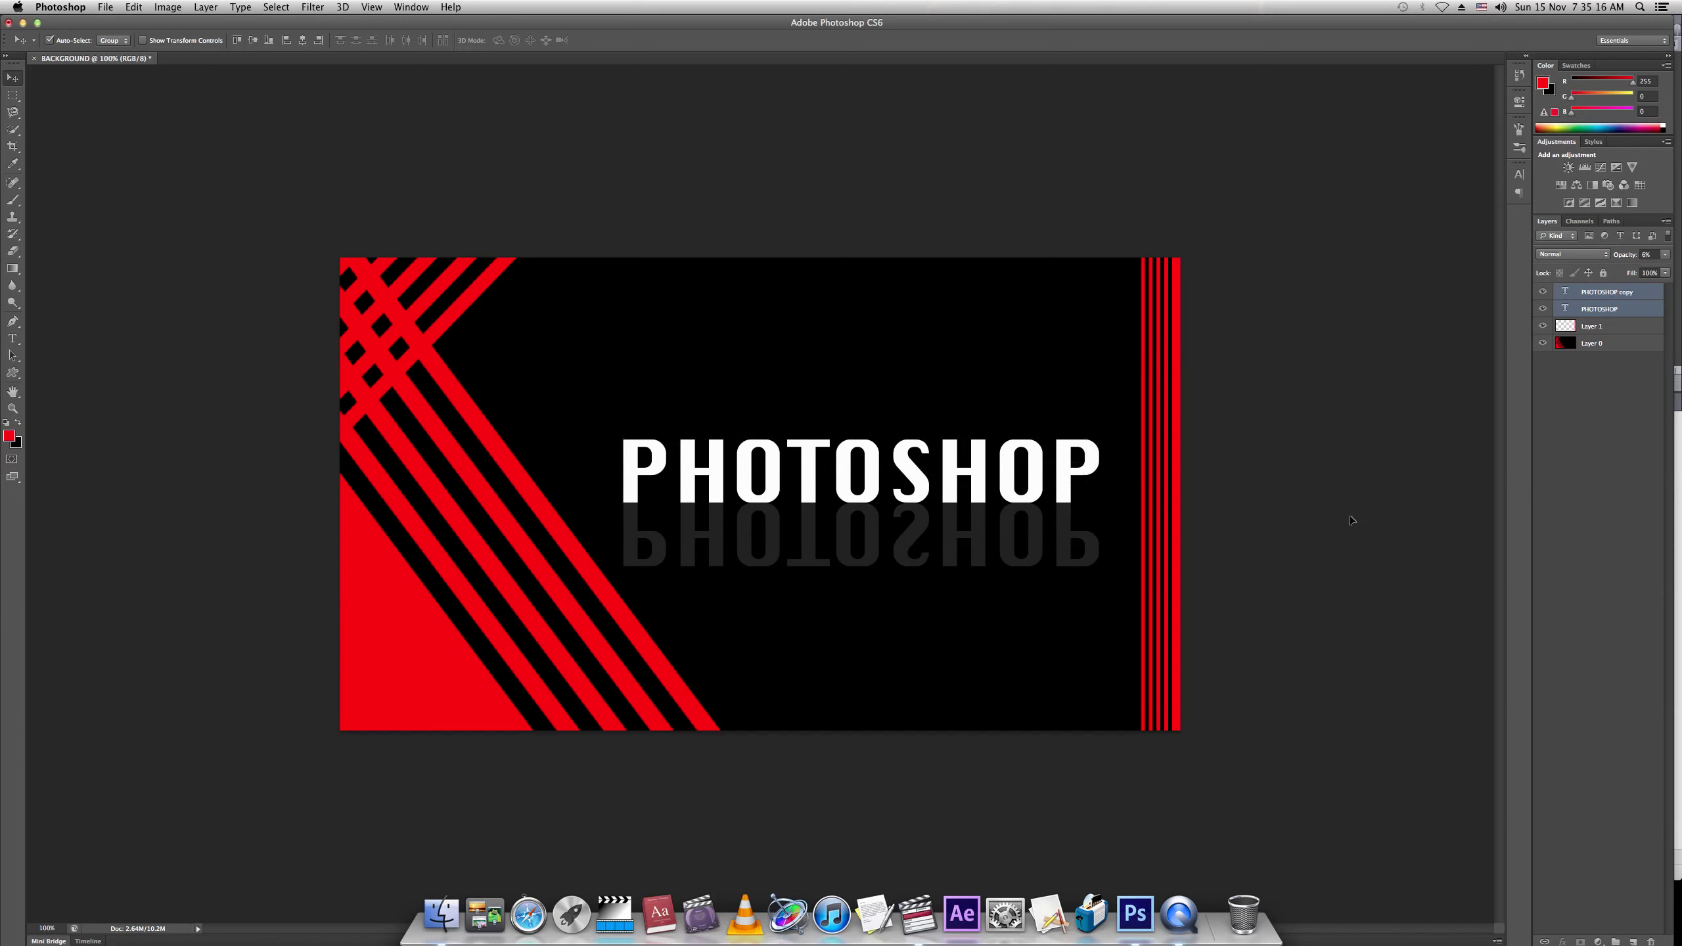
left_click(1349, 519)
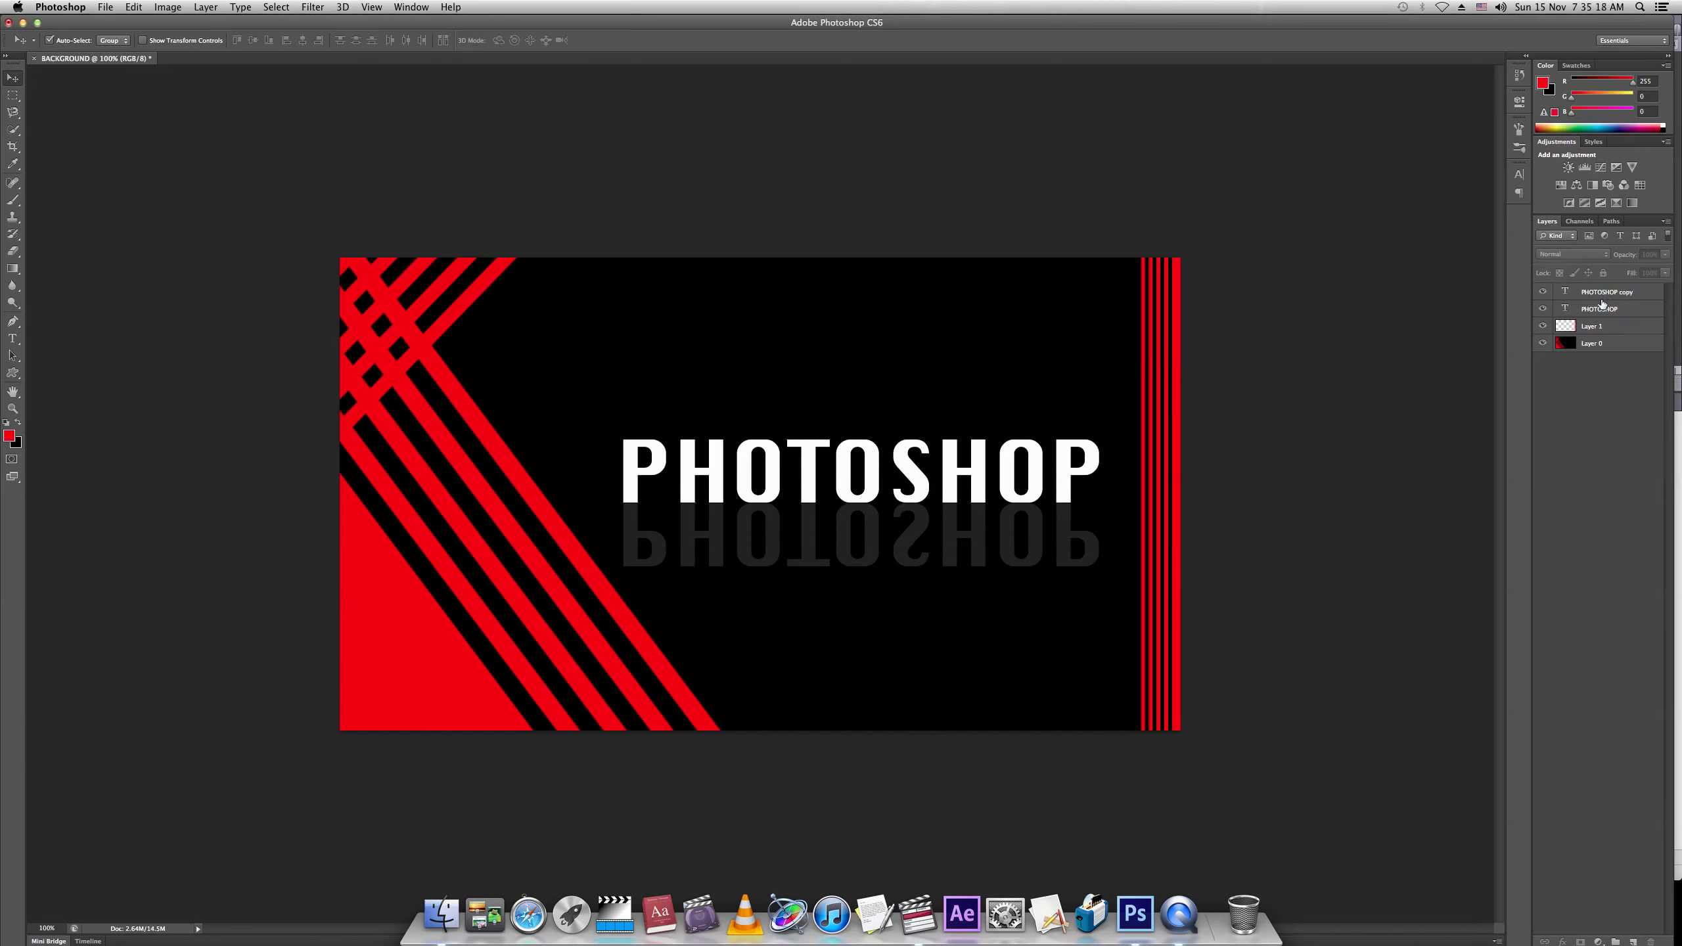
left_click(1589, 310)
left_click(1583, 297, "shift")
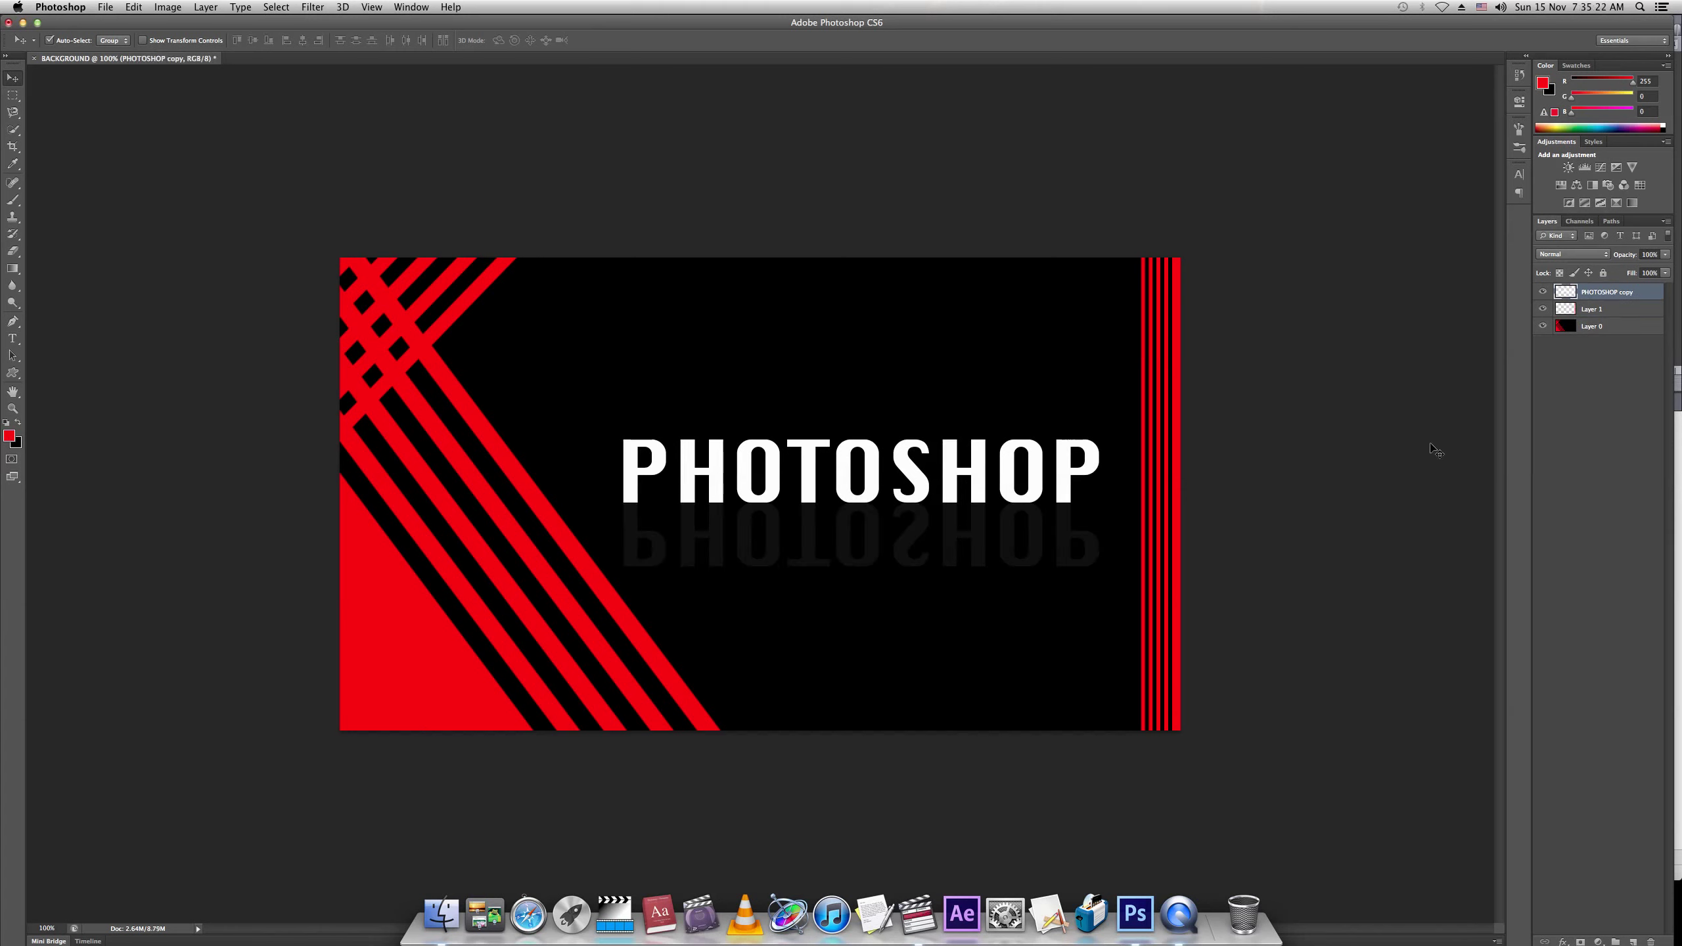
- Select the PHOTOSHOP copy layer and set its opacity to about 10%
left_click(1611, 445)
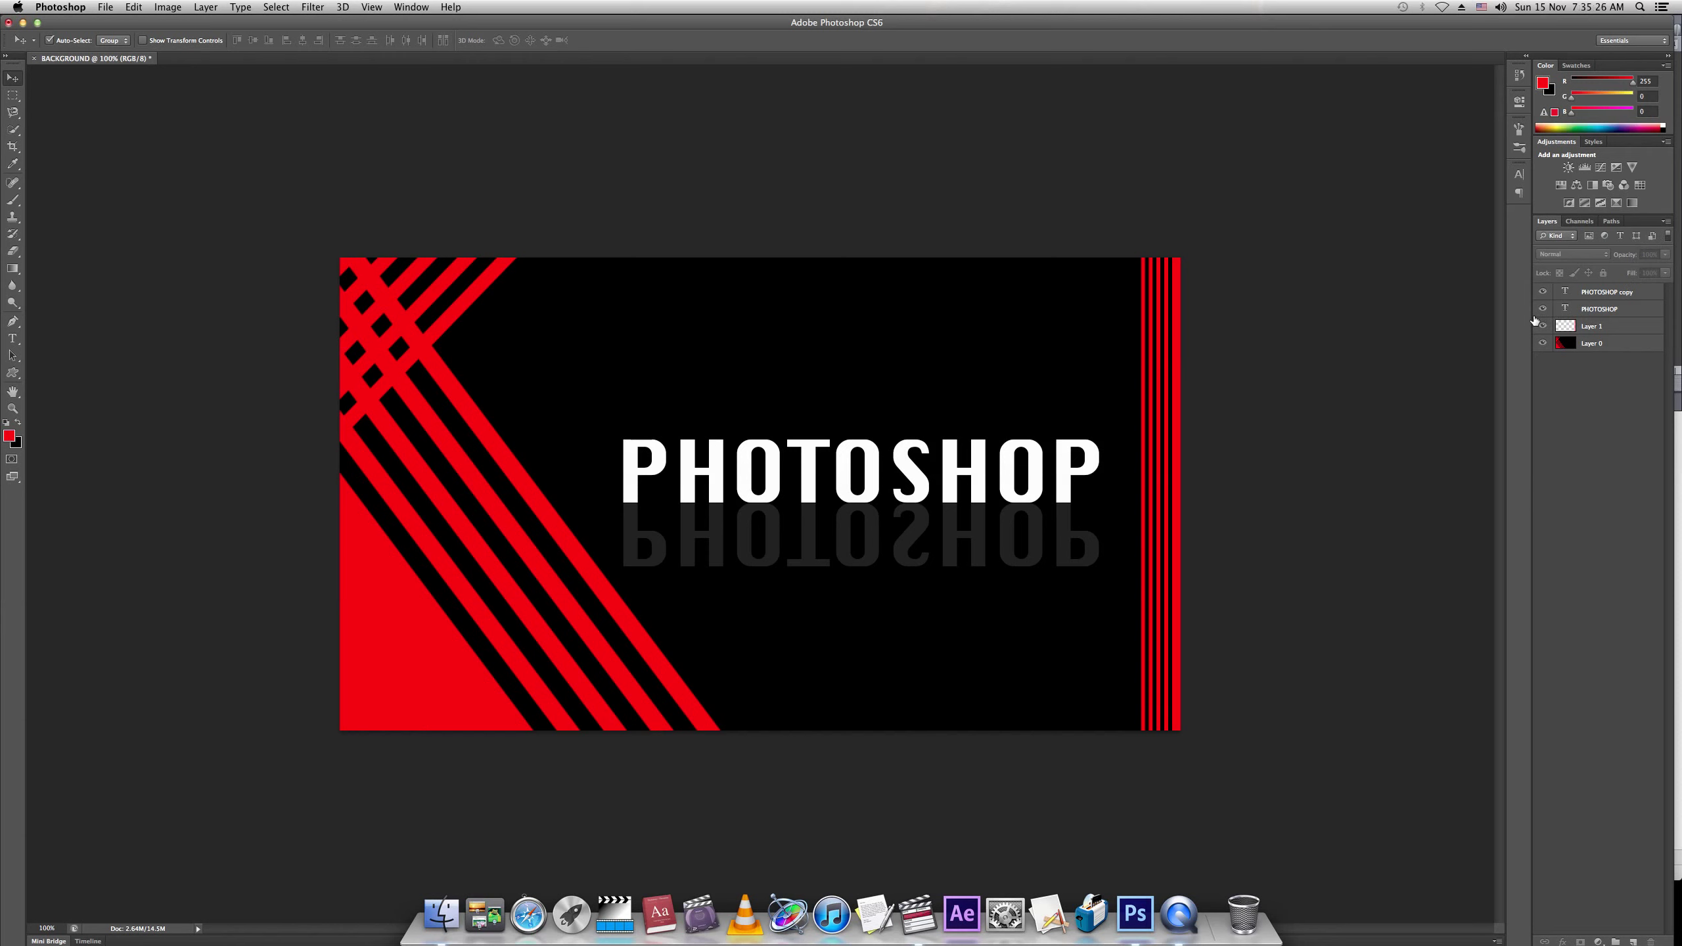
left_click(1616, 293)
left_click(1655, 256)
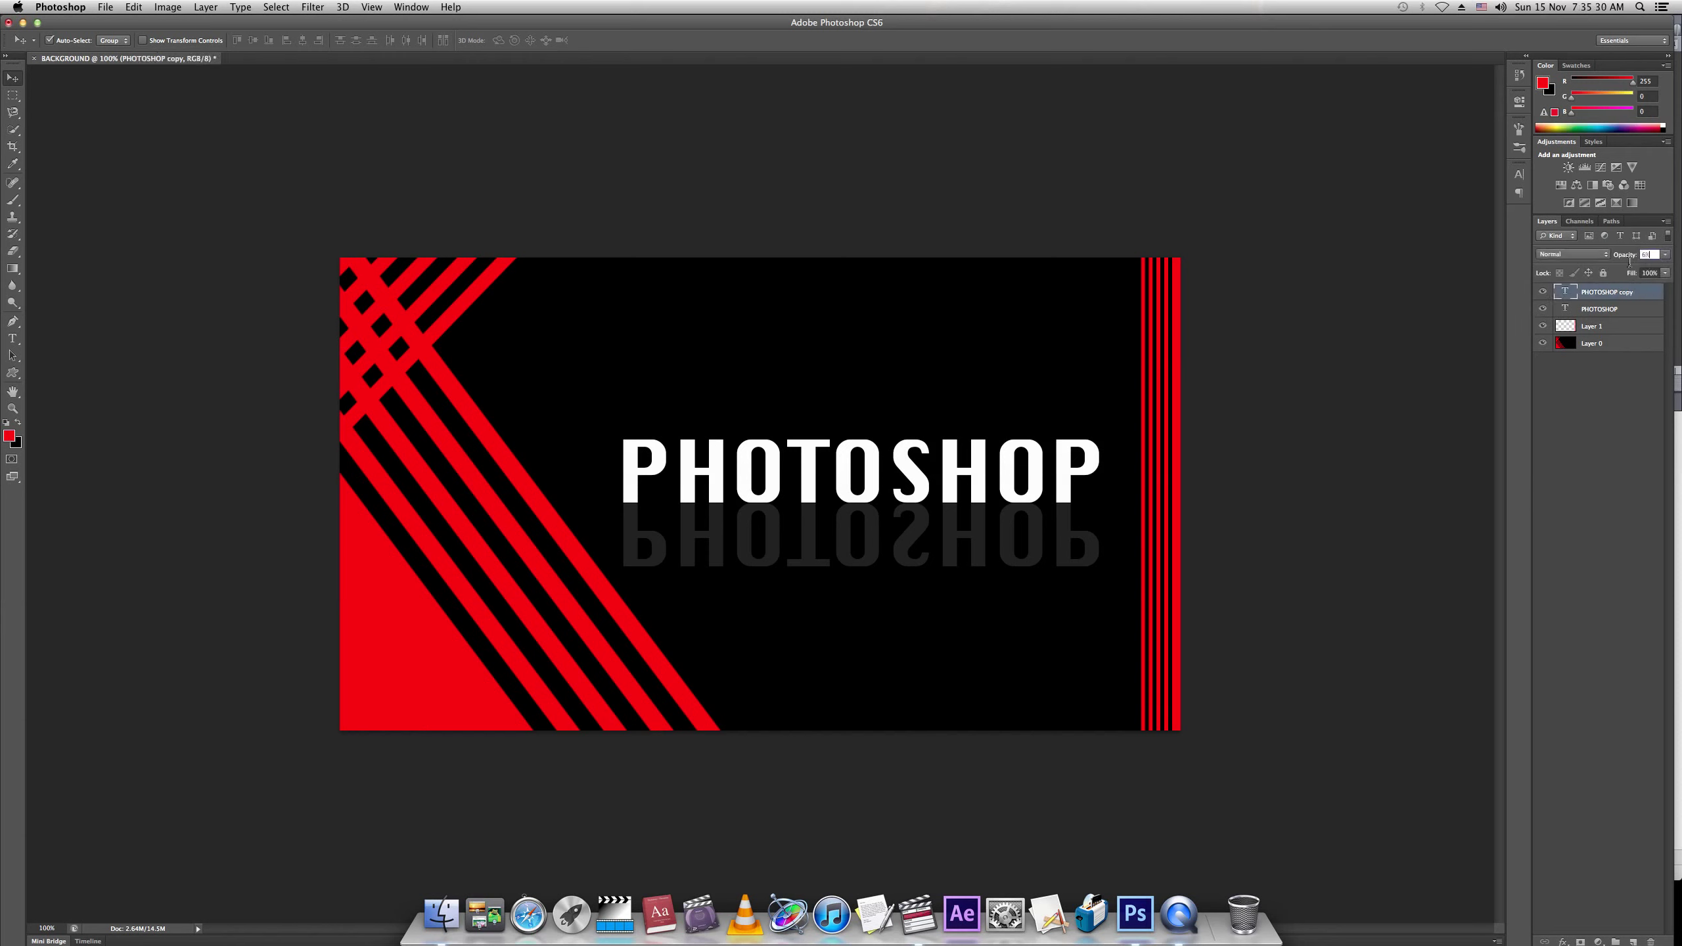
type("20")
key("Return")
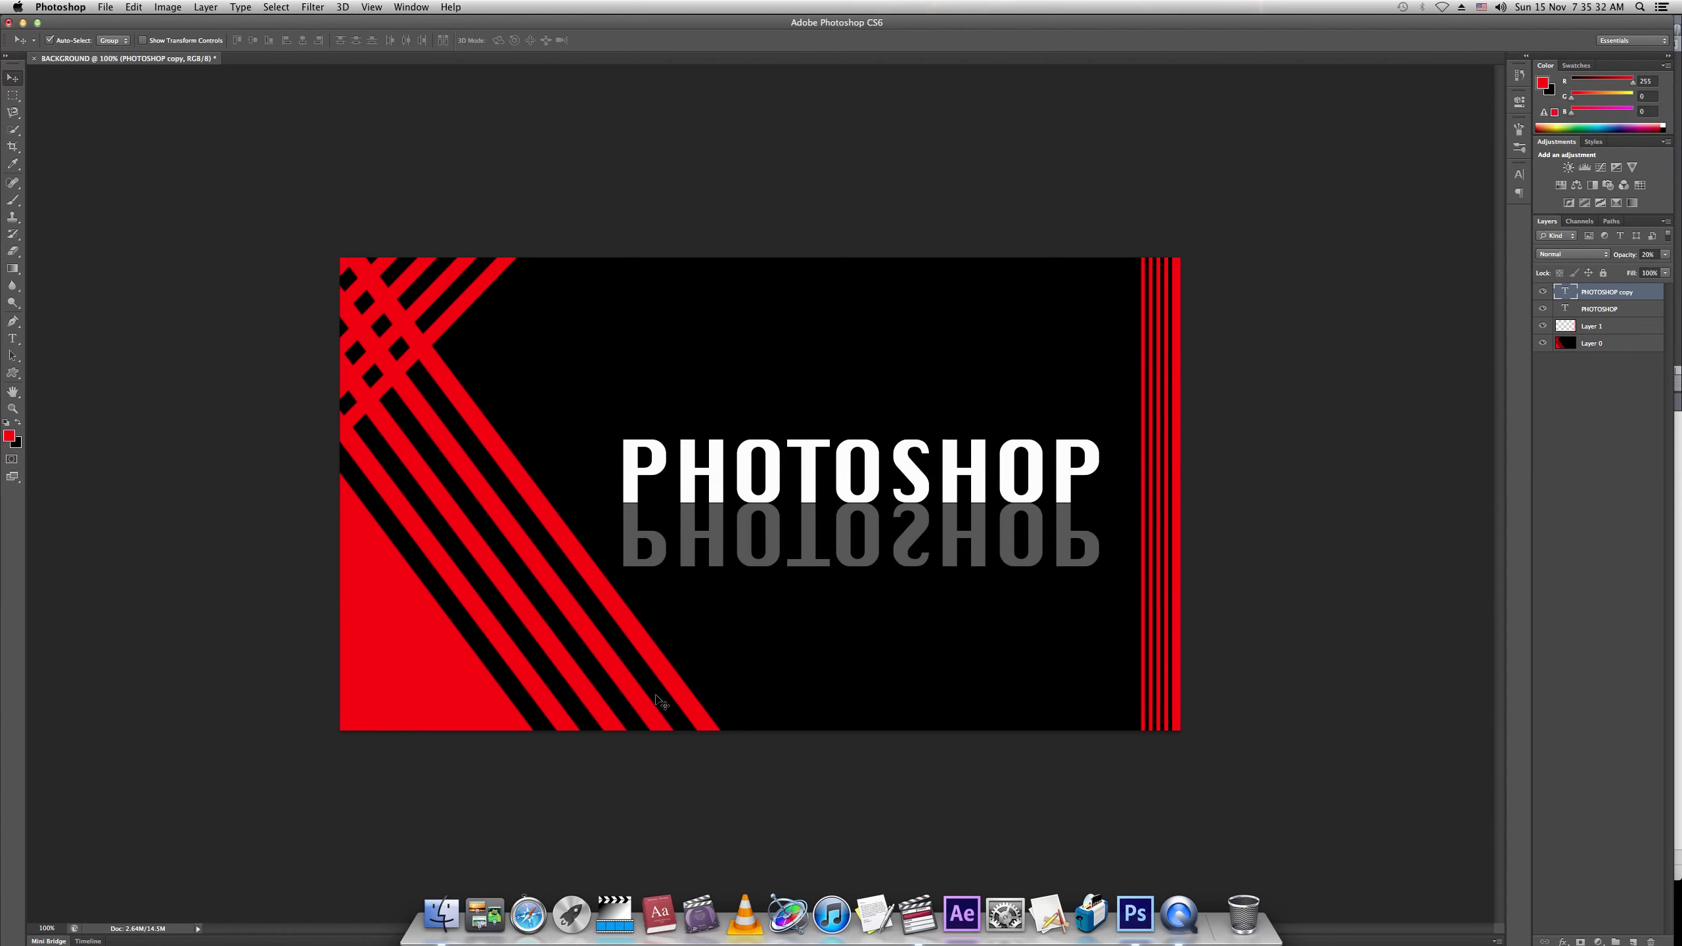
left_click(1652, 255)
key("Return")
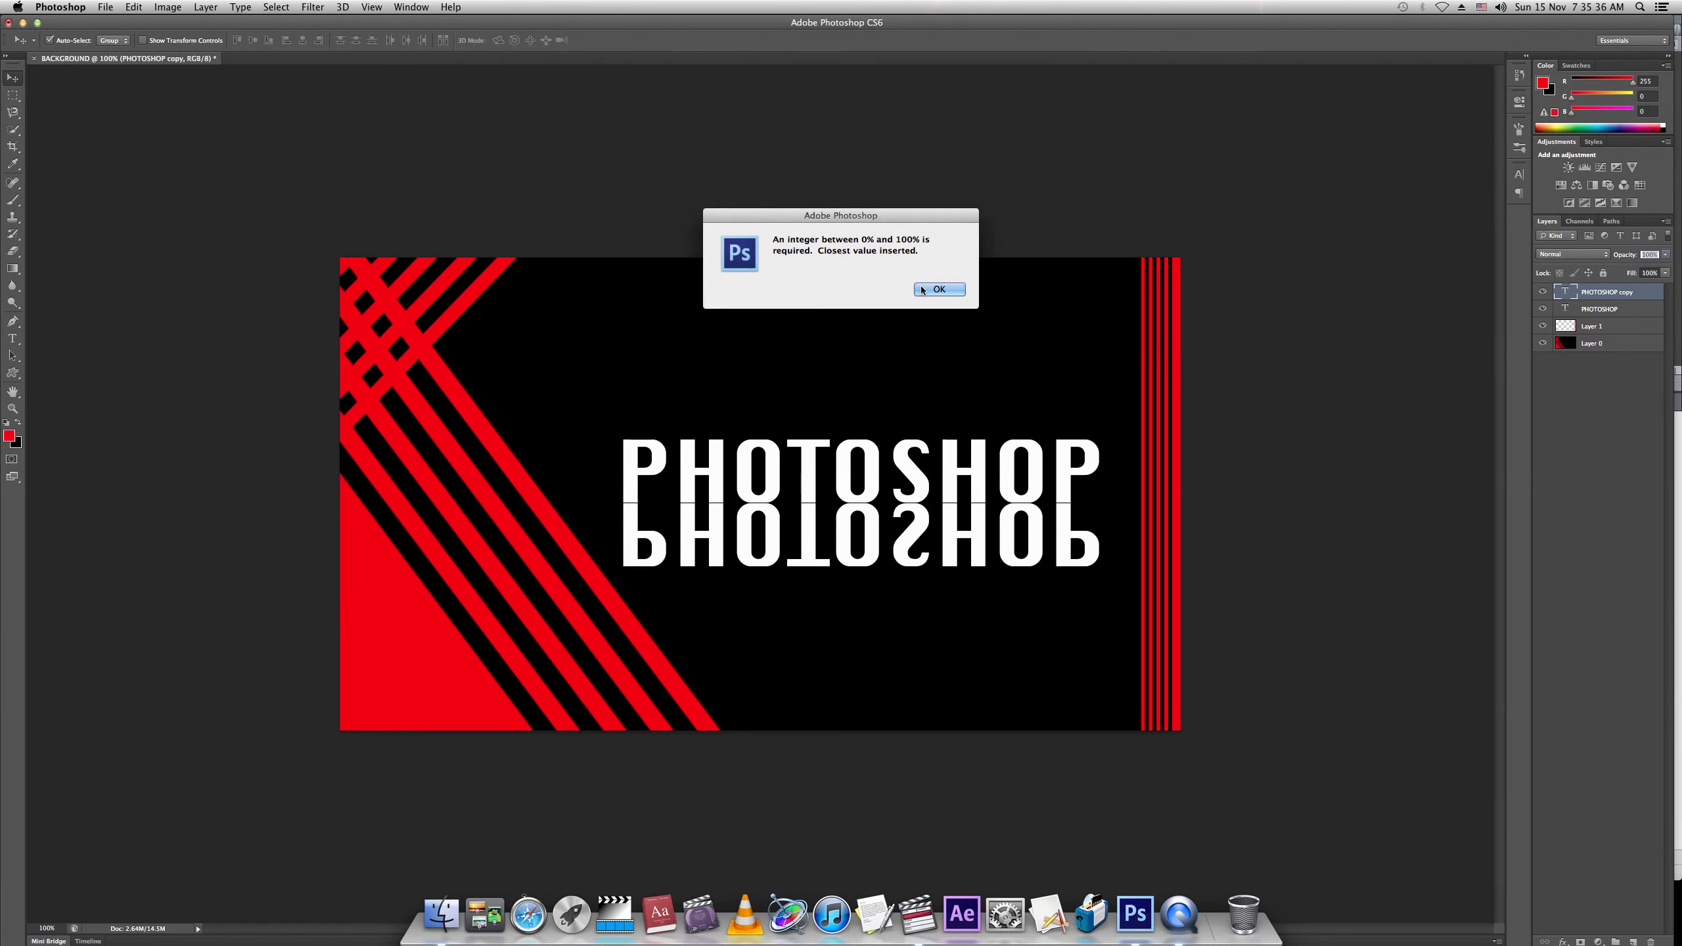
left_click(940, 290)
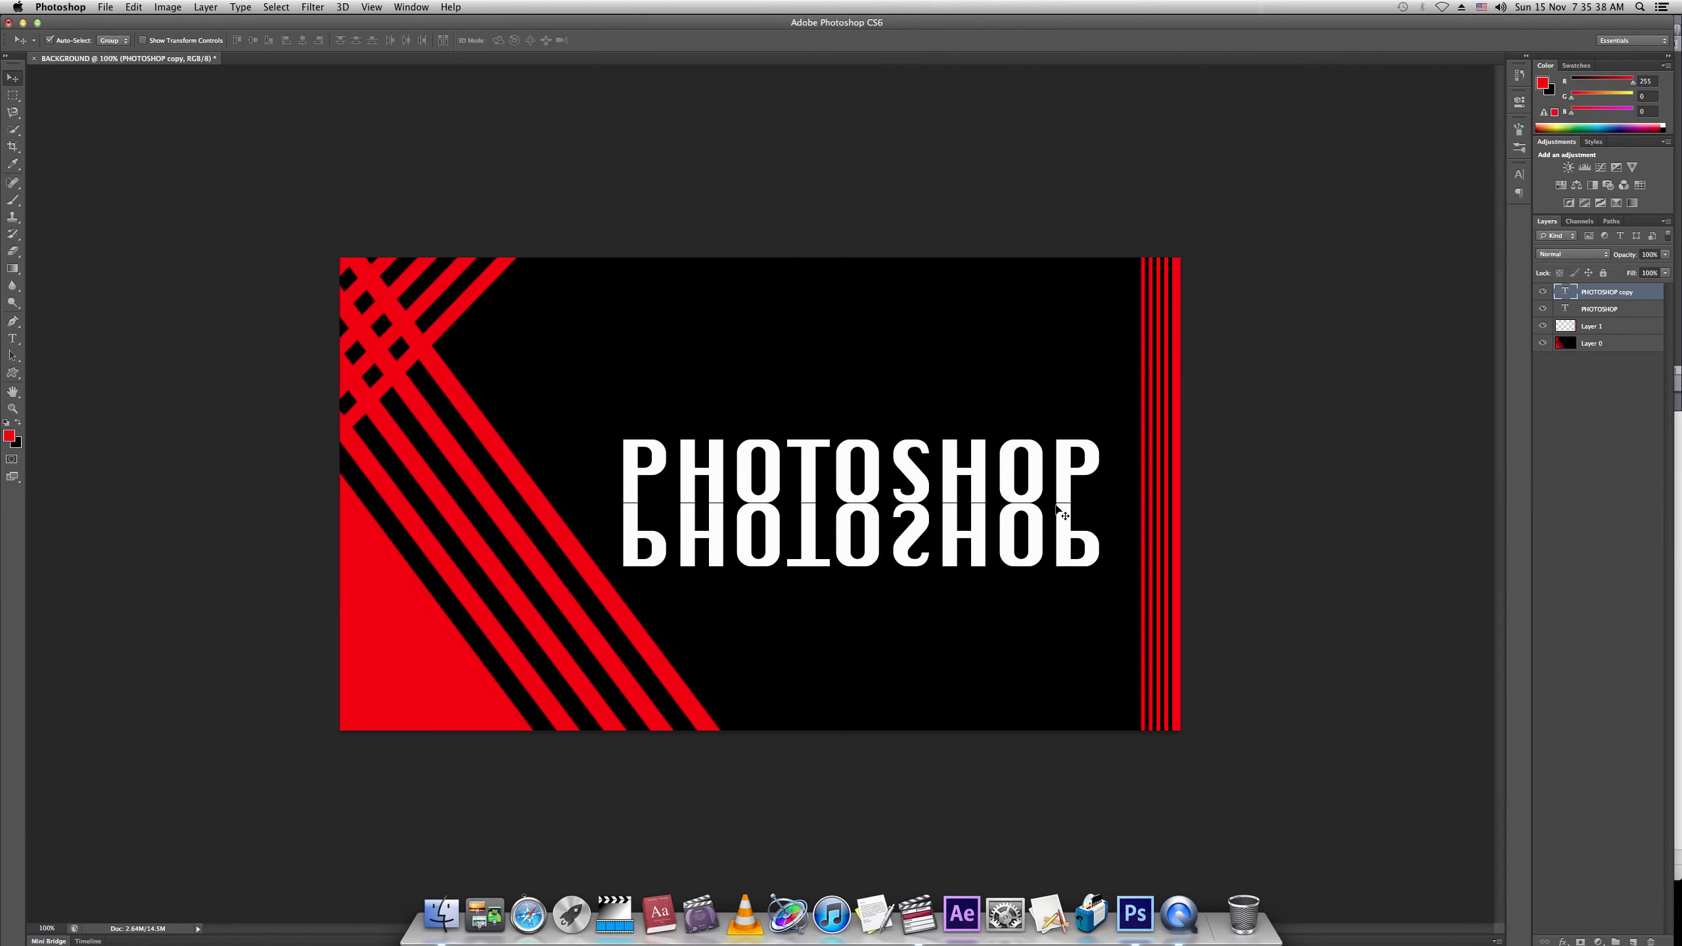
left_click(1656, 255)
type("20")
key("Return")
key("Return")
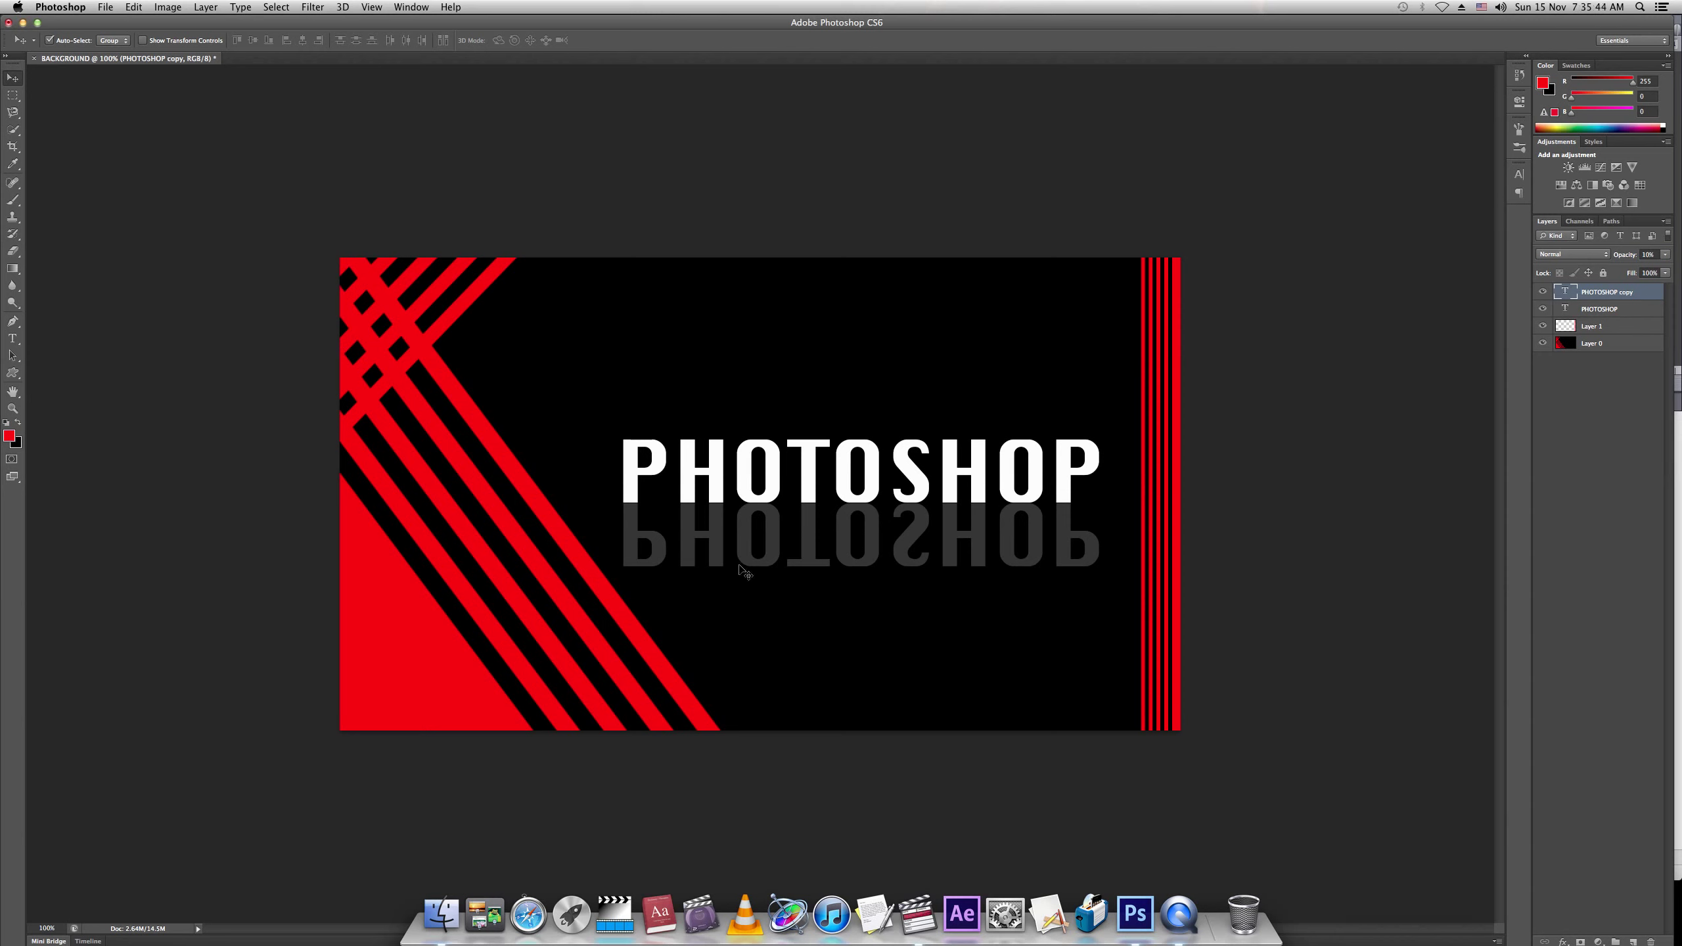
key("e")
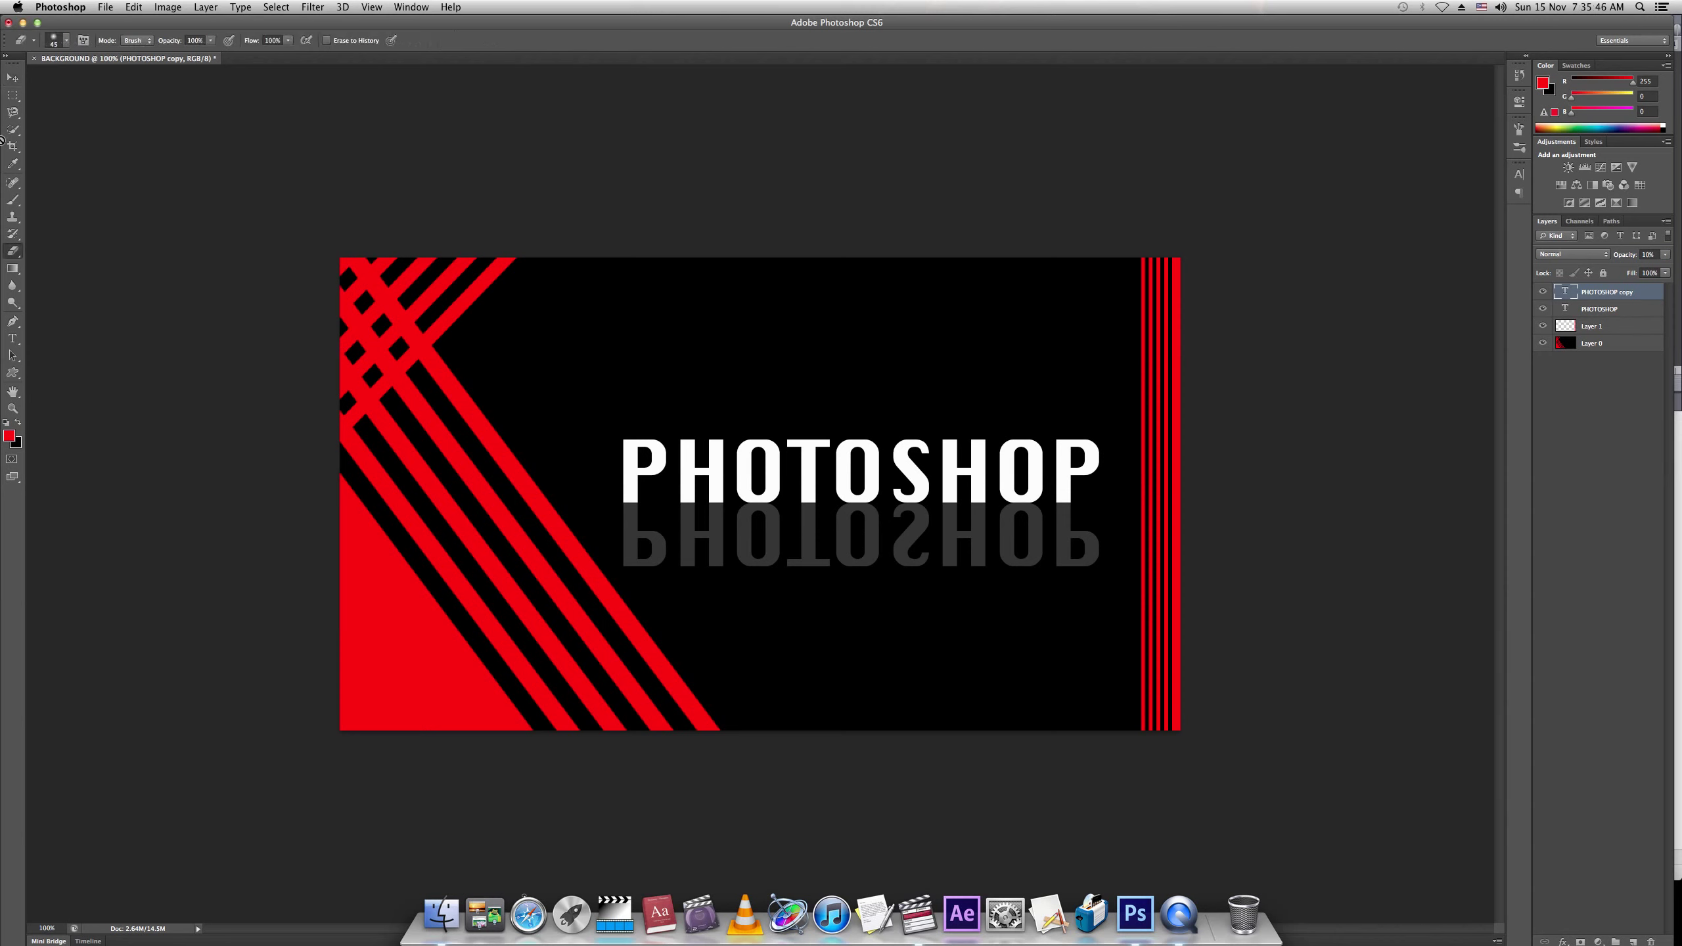
- Add an empty Layer 2 and merge the PHOTOSHOP copy reflection into it
left_click(6, 80)
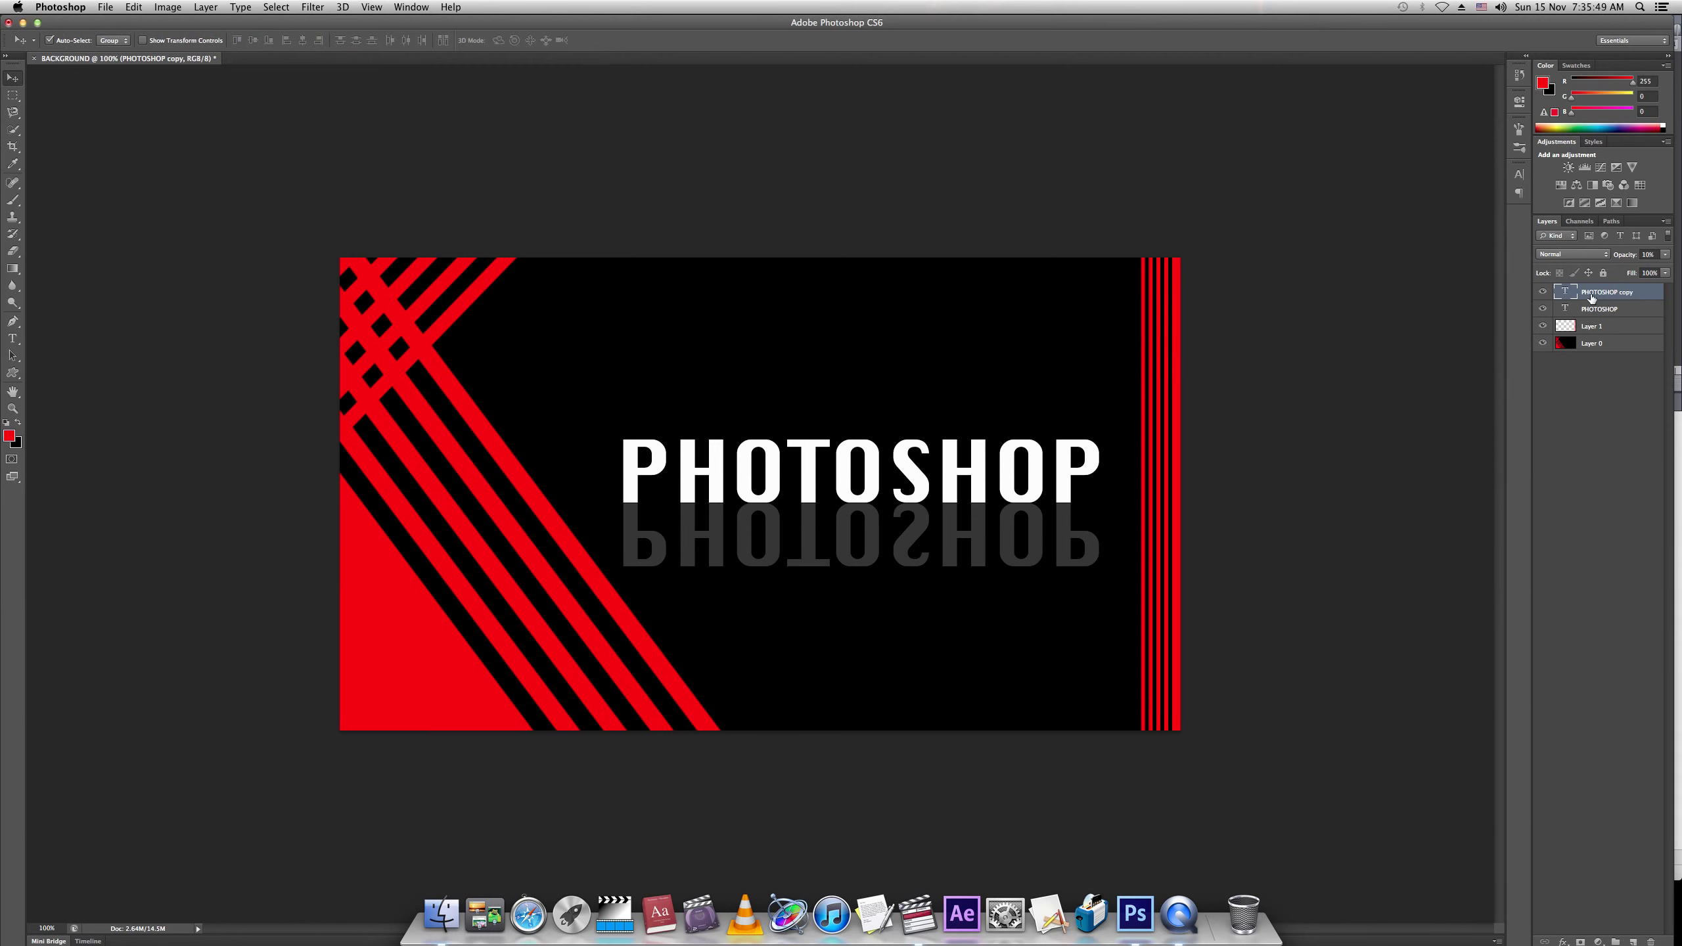
key("super+n")
left_click(1000, 391)
key("super+shift+n")
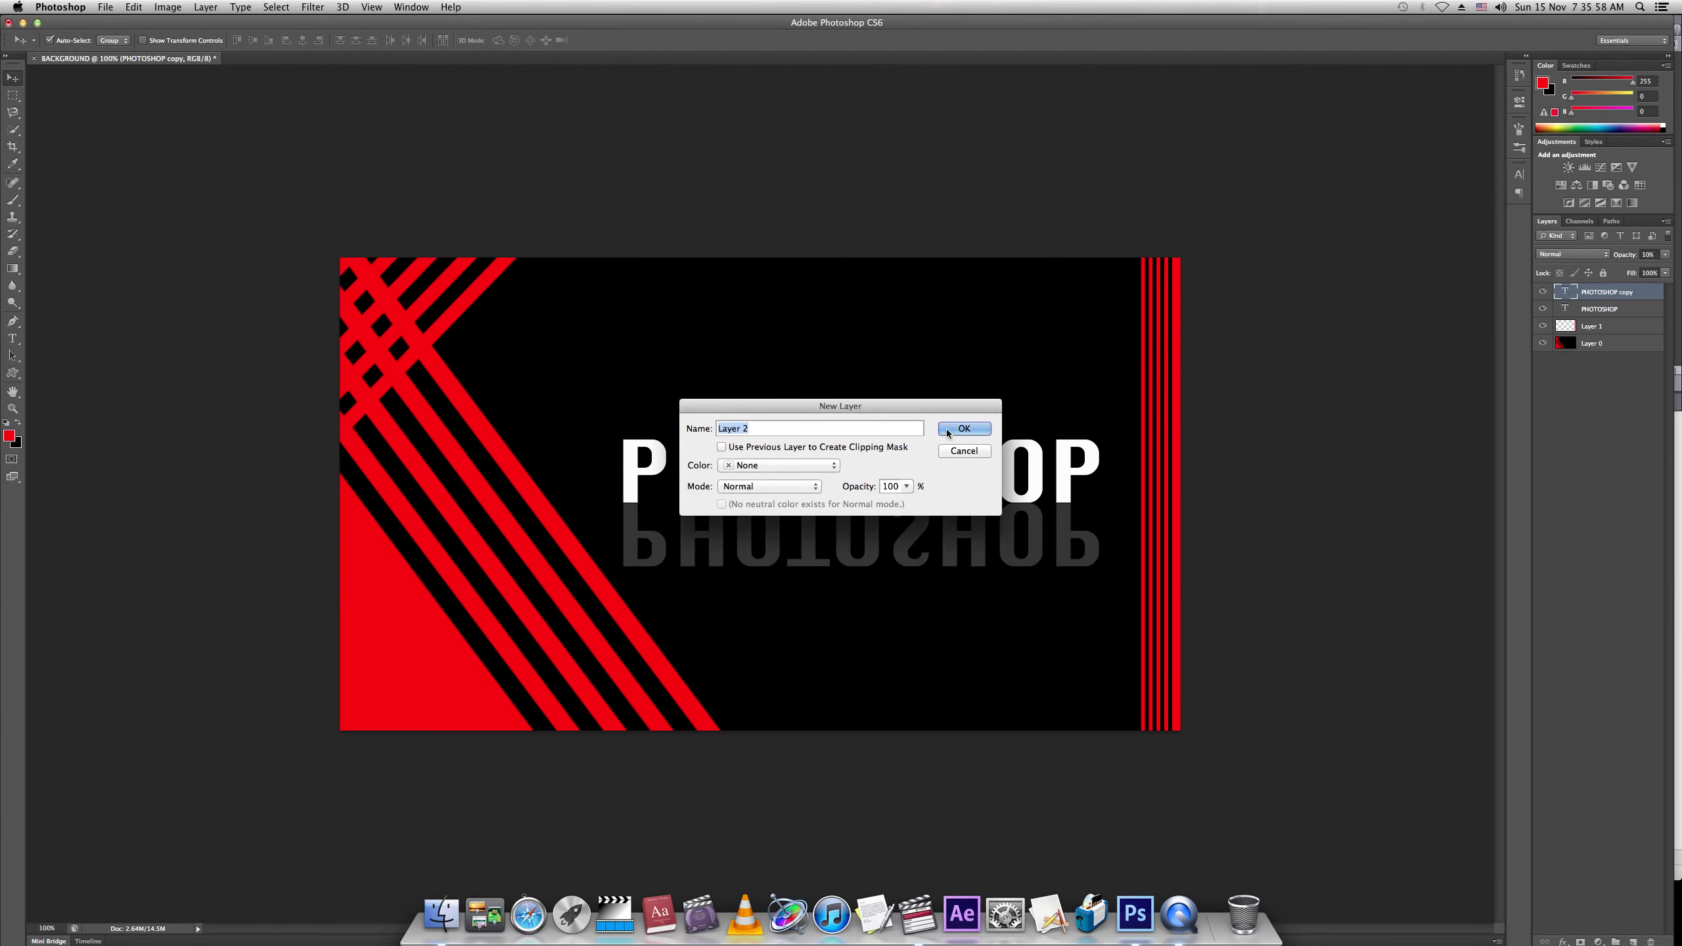
left_click(982, 433)
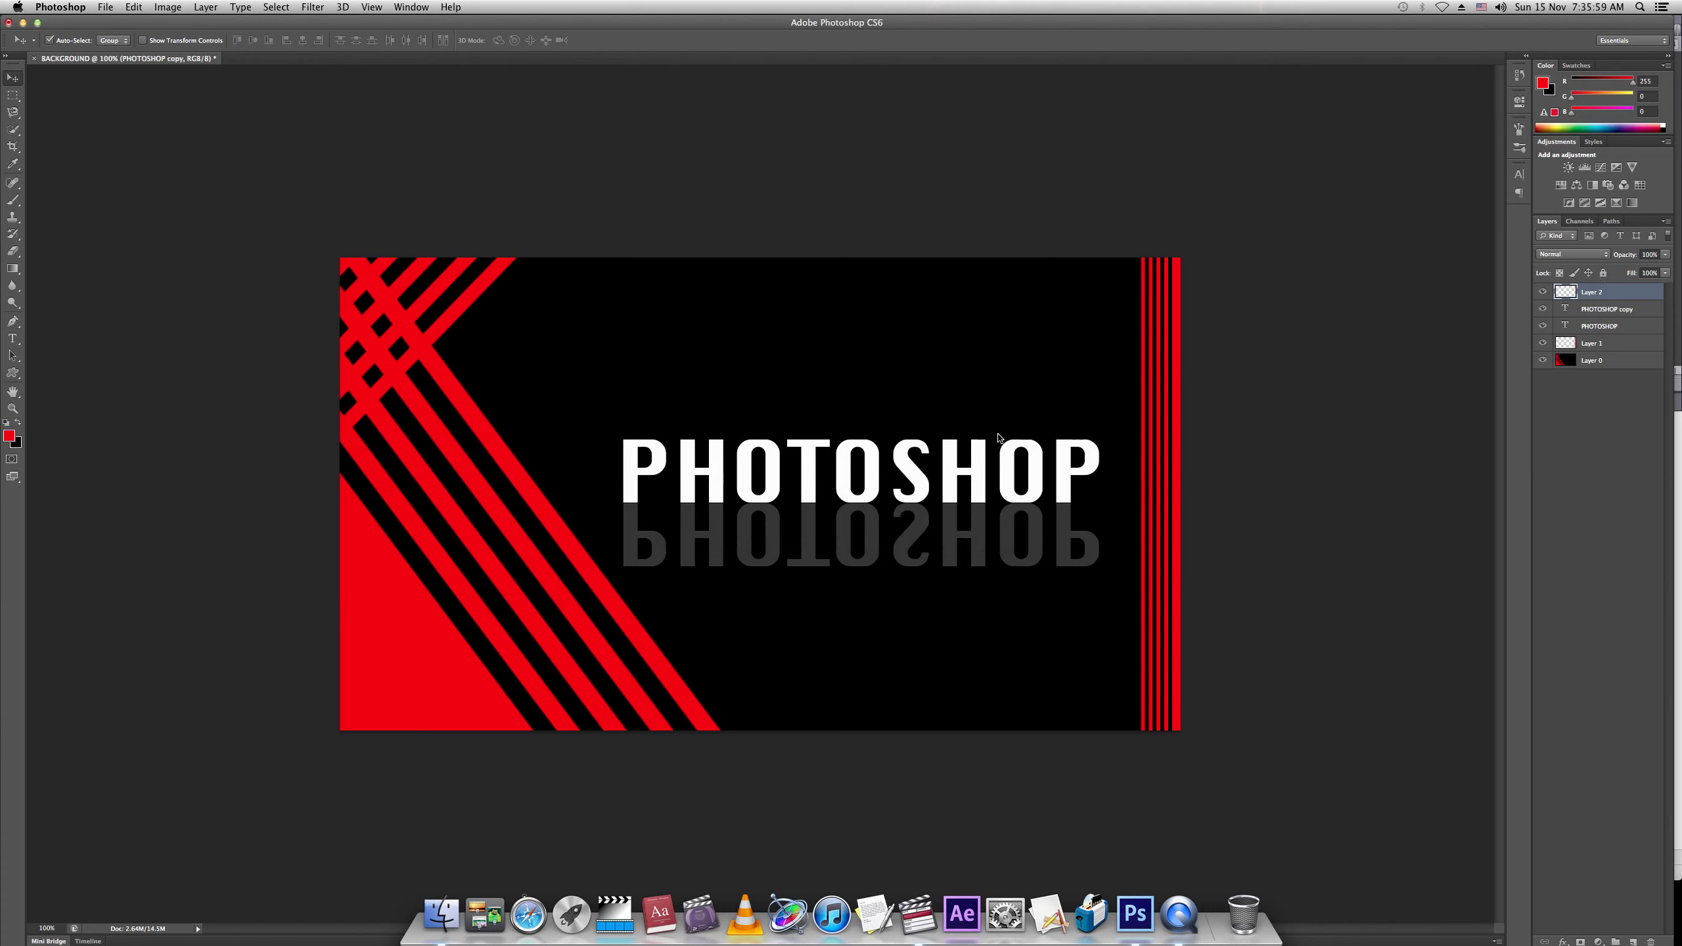
left_click(1599, 308)
left_click(1616, 300, "shift")
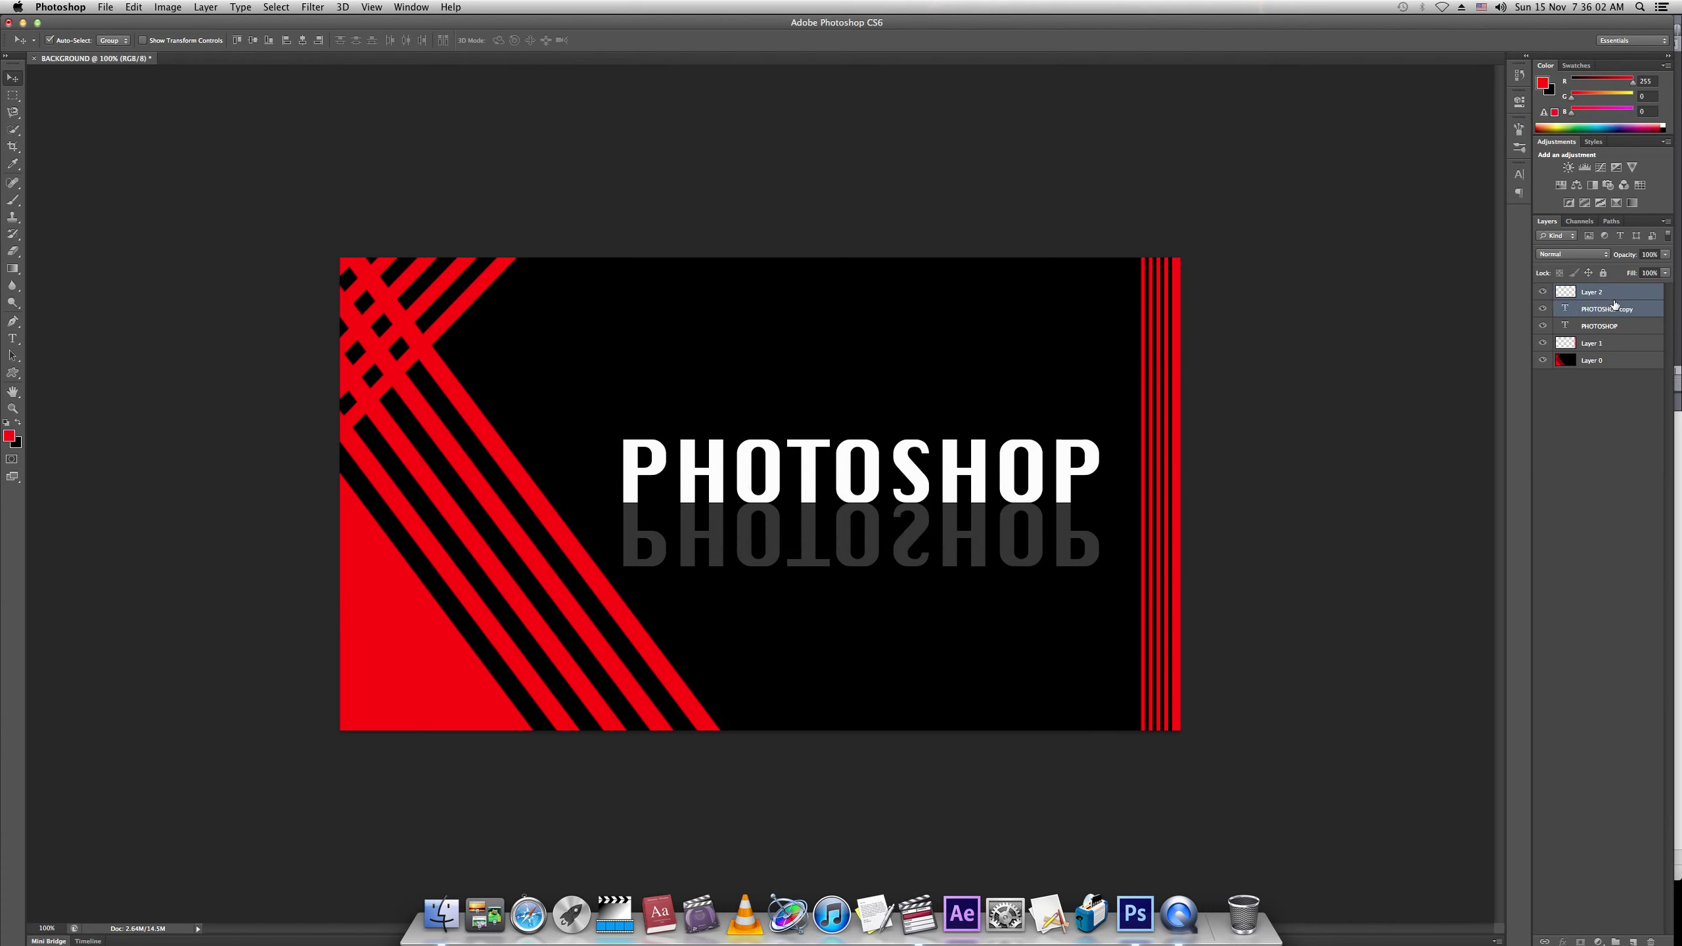
key("super+e")
- Try an eraser stroke across the reflection's lower letters, then undo it
key("e")
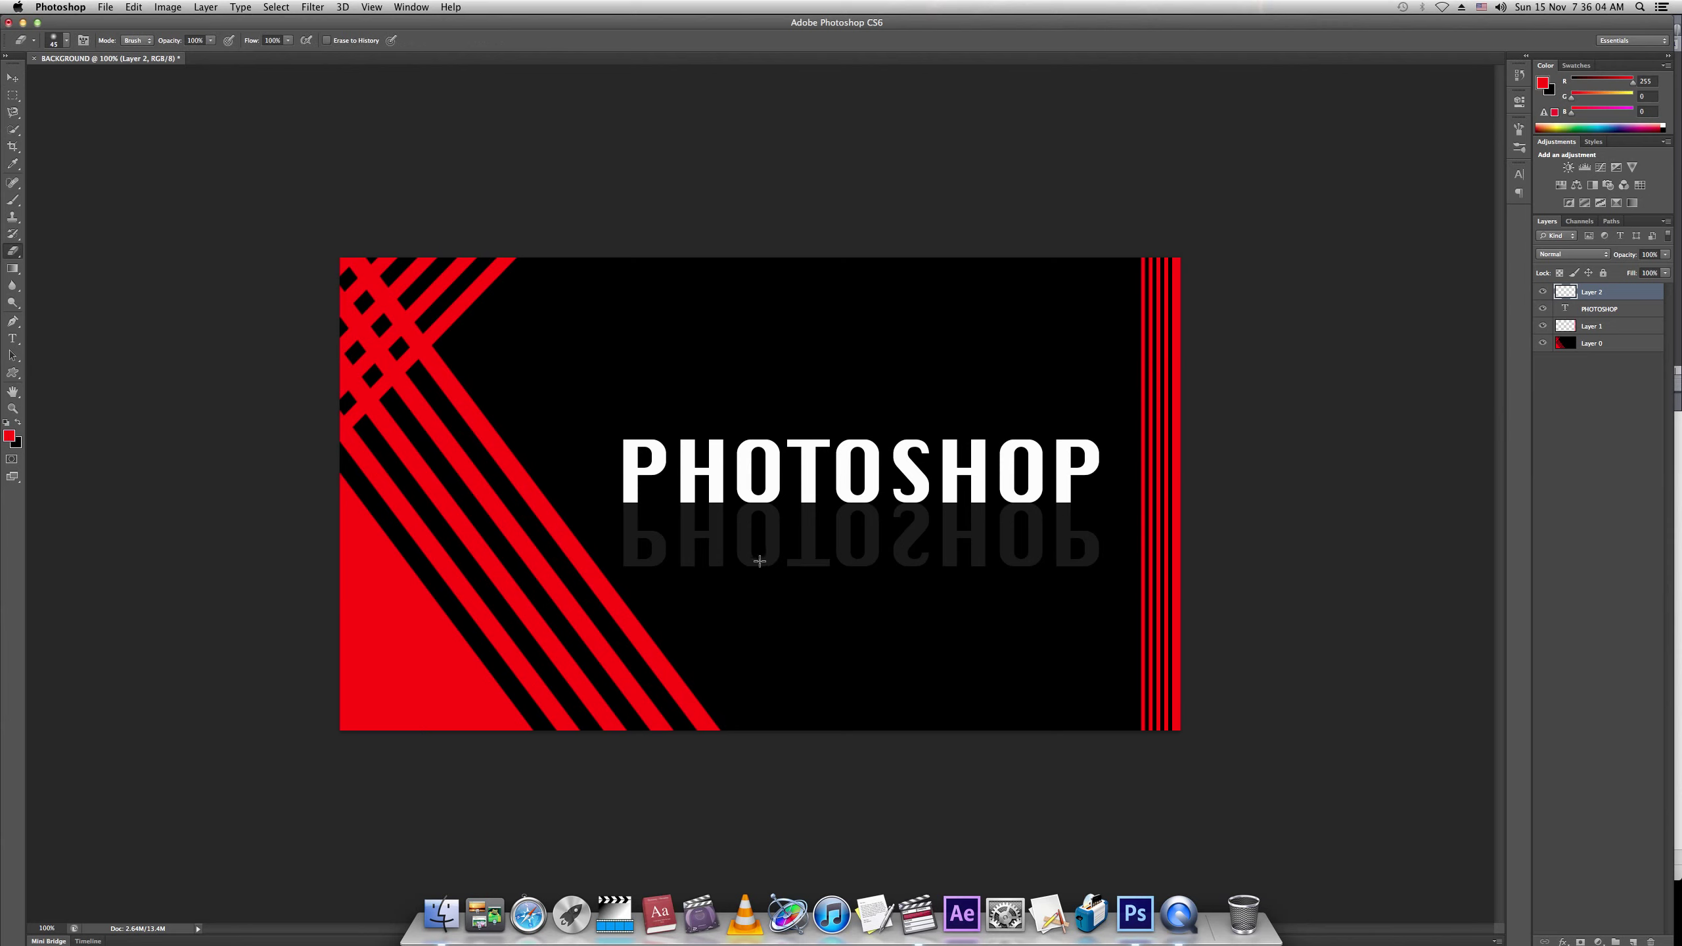
left_click_drag(656, 562, 1070, 559)
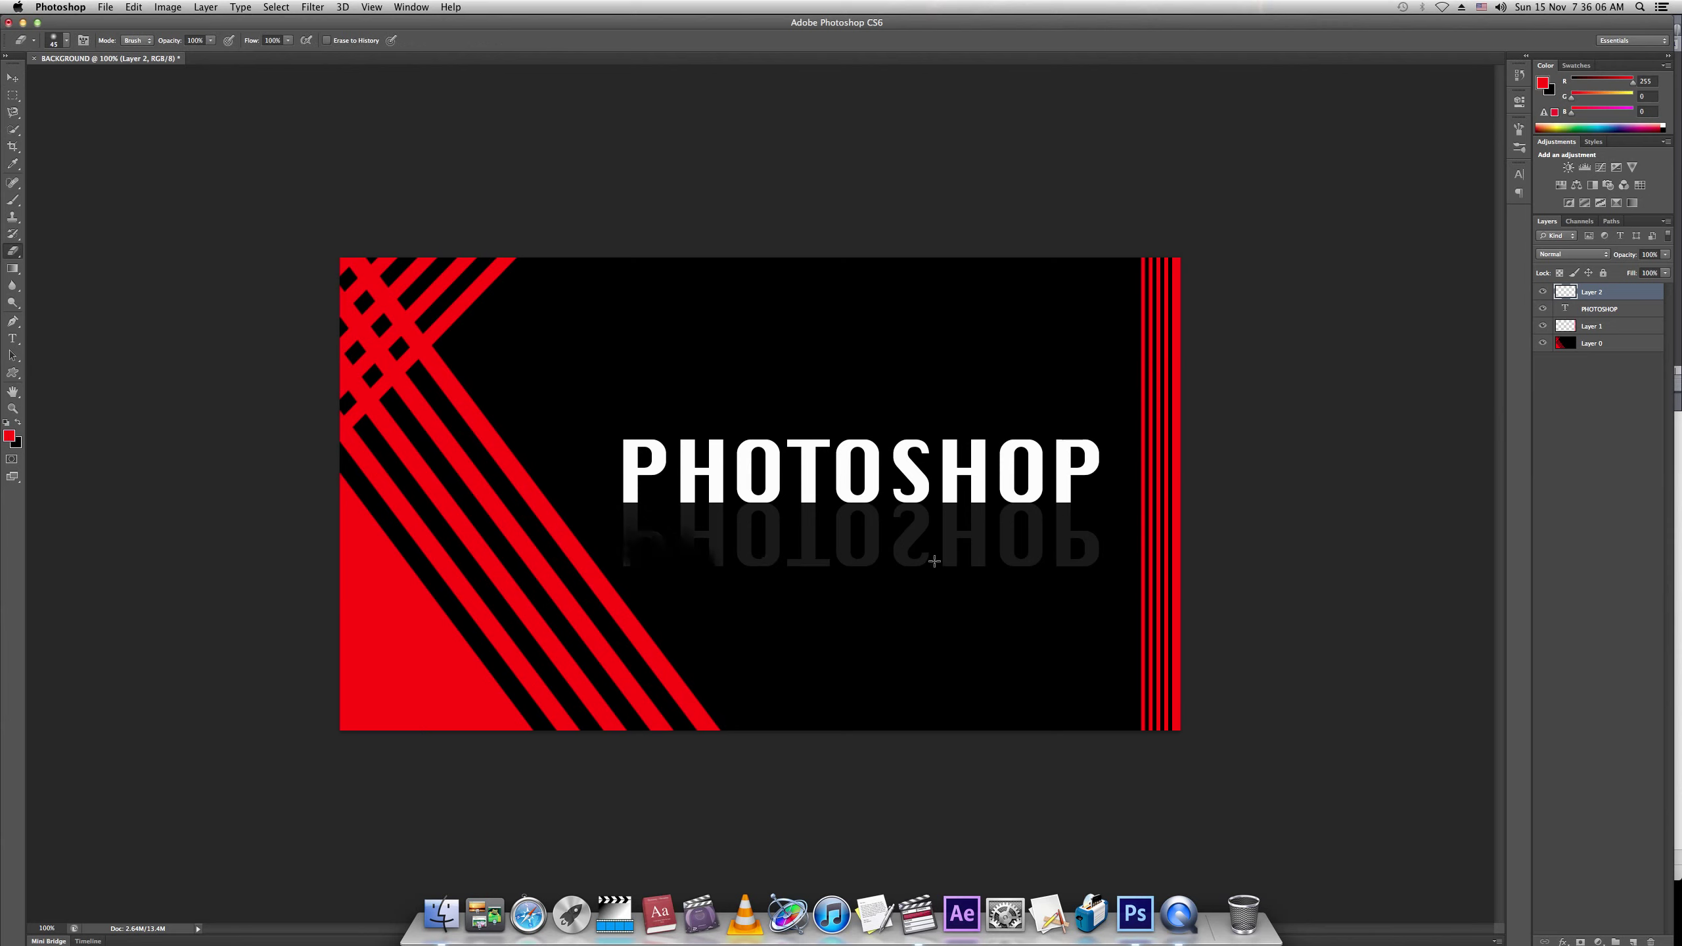
key("super+z")
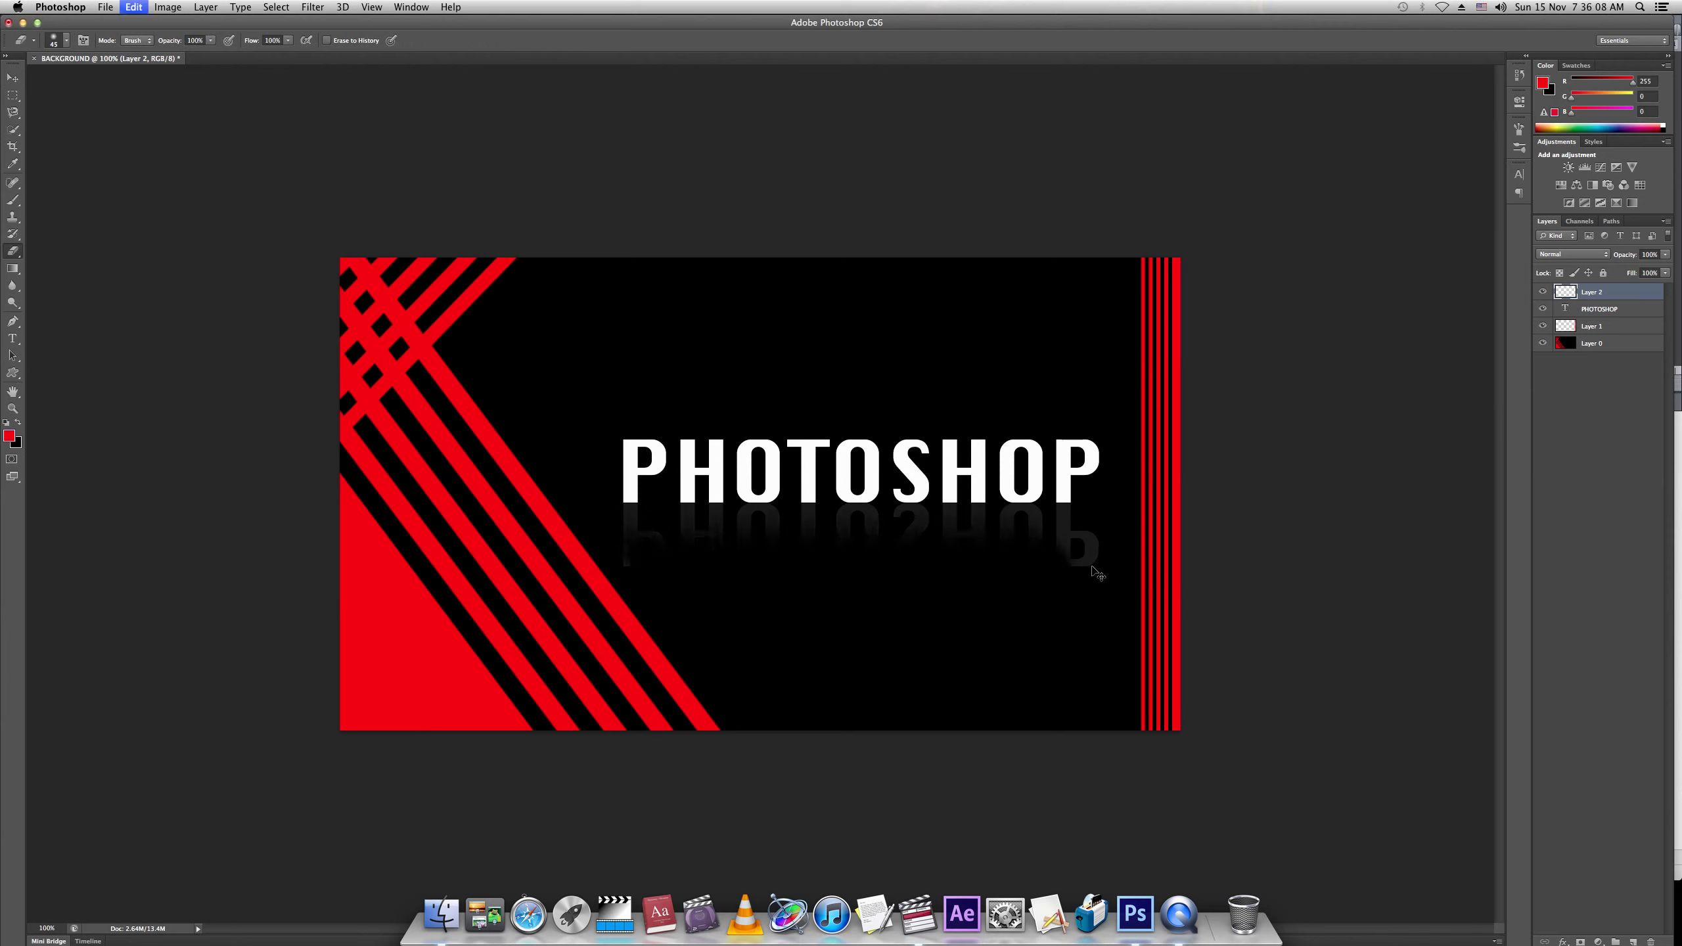
key("m")
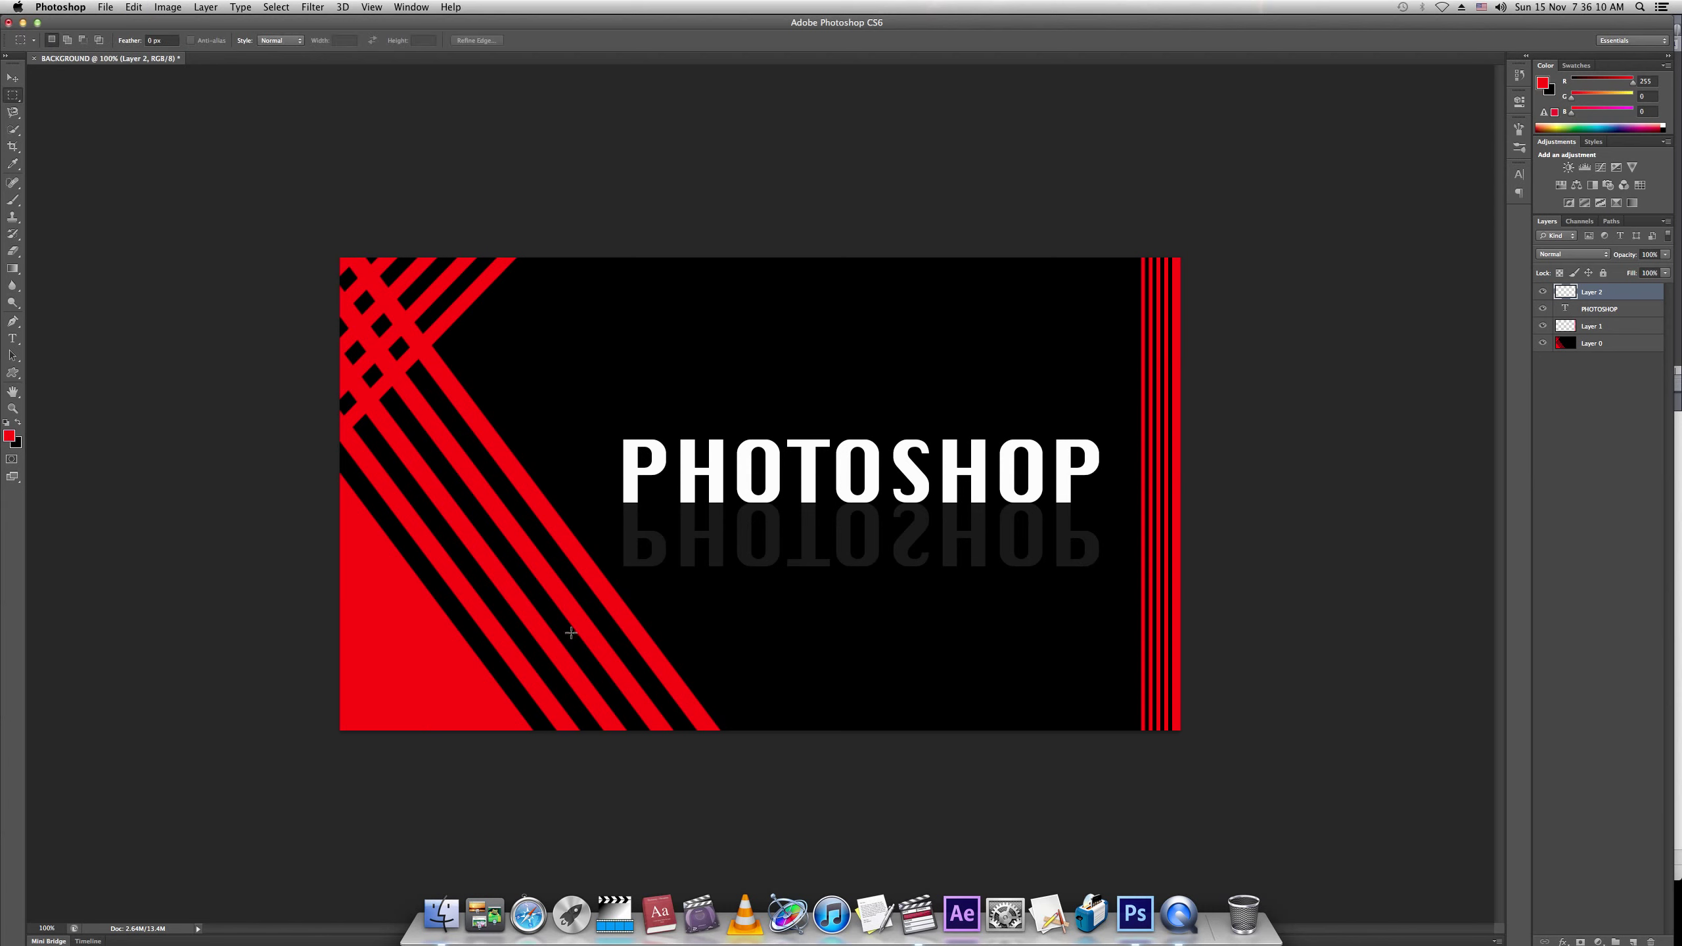
- Select a wide band under the reflection, delete it, then restore it with undo
left_click_drag(869, 541, 1151, 546)
key("Delete")
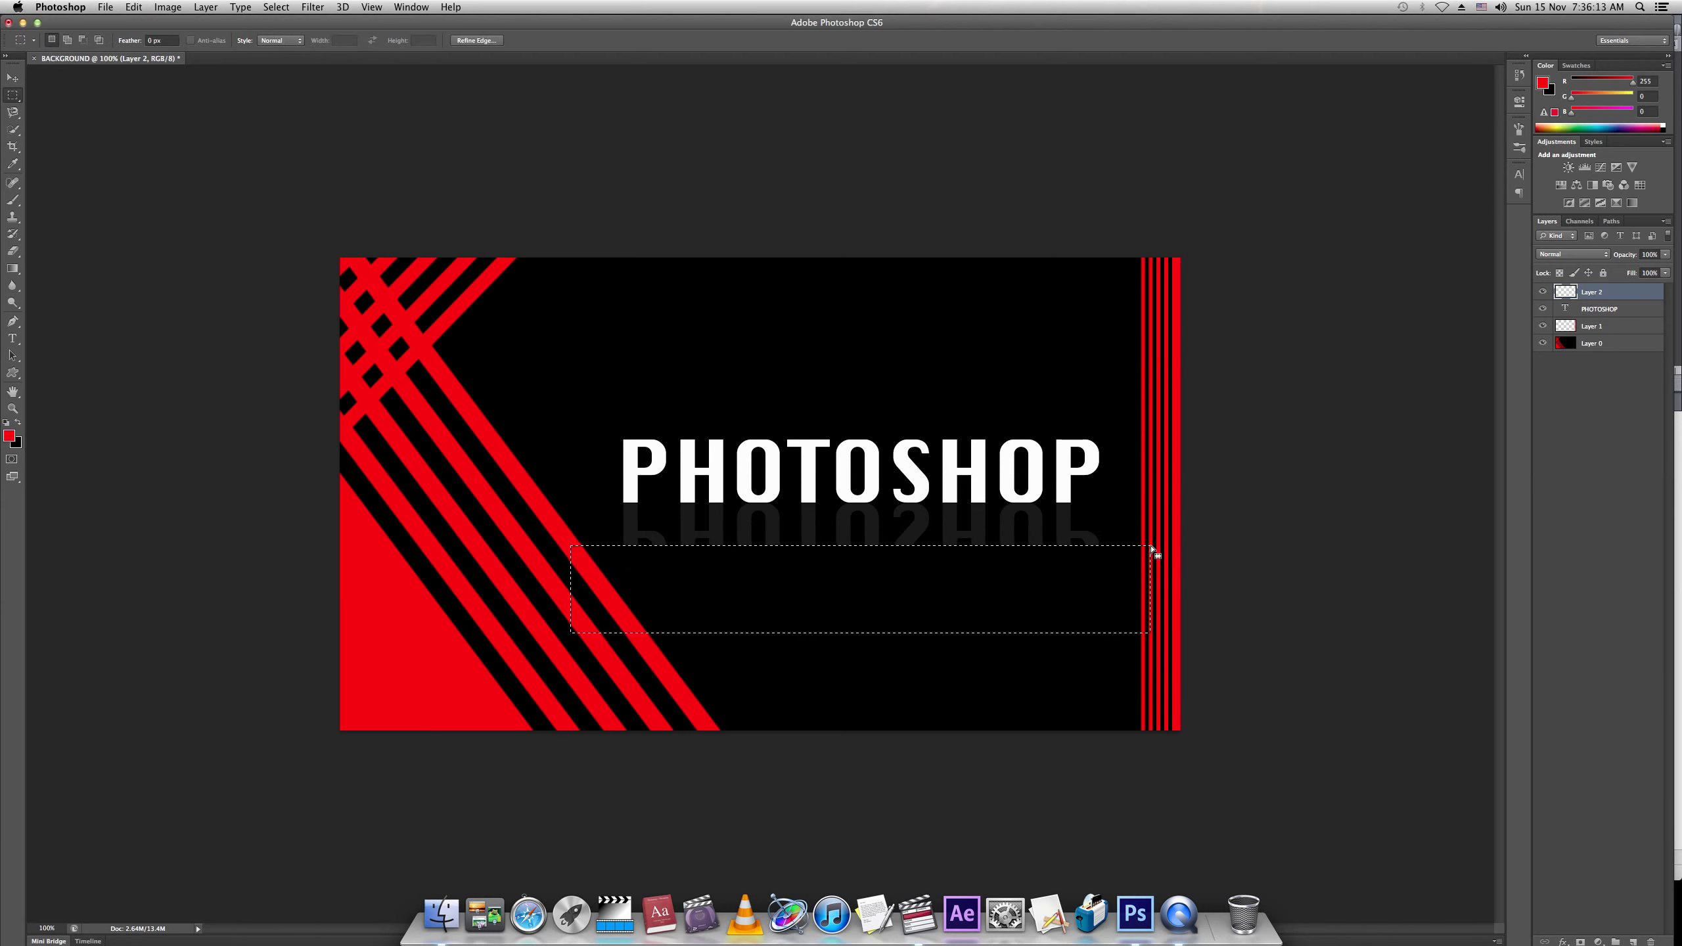
key("Delete")
key("ctrl+z")
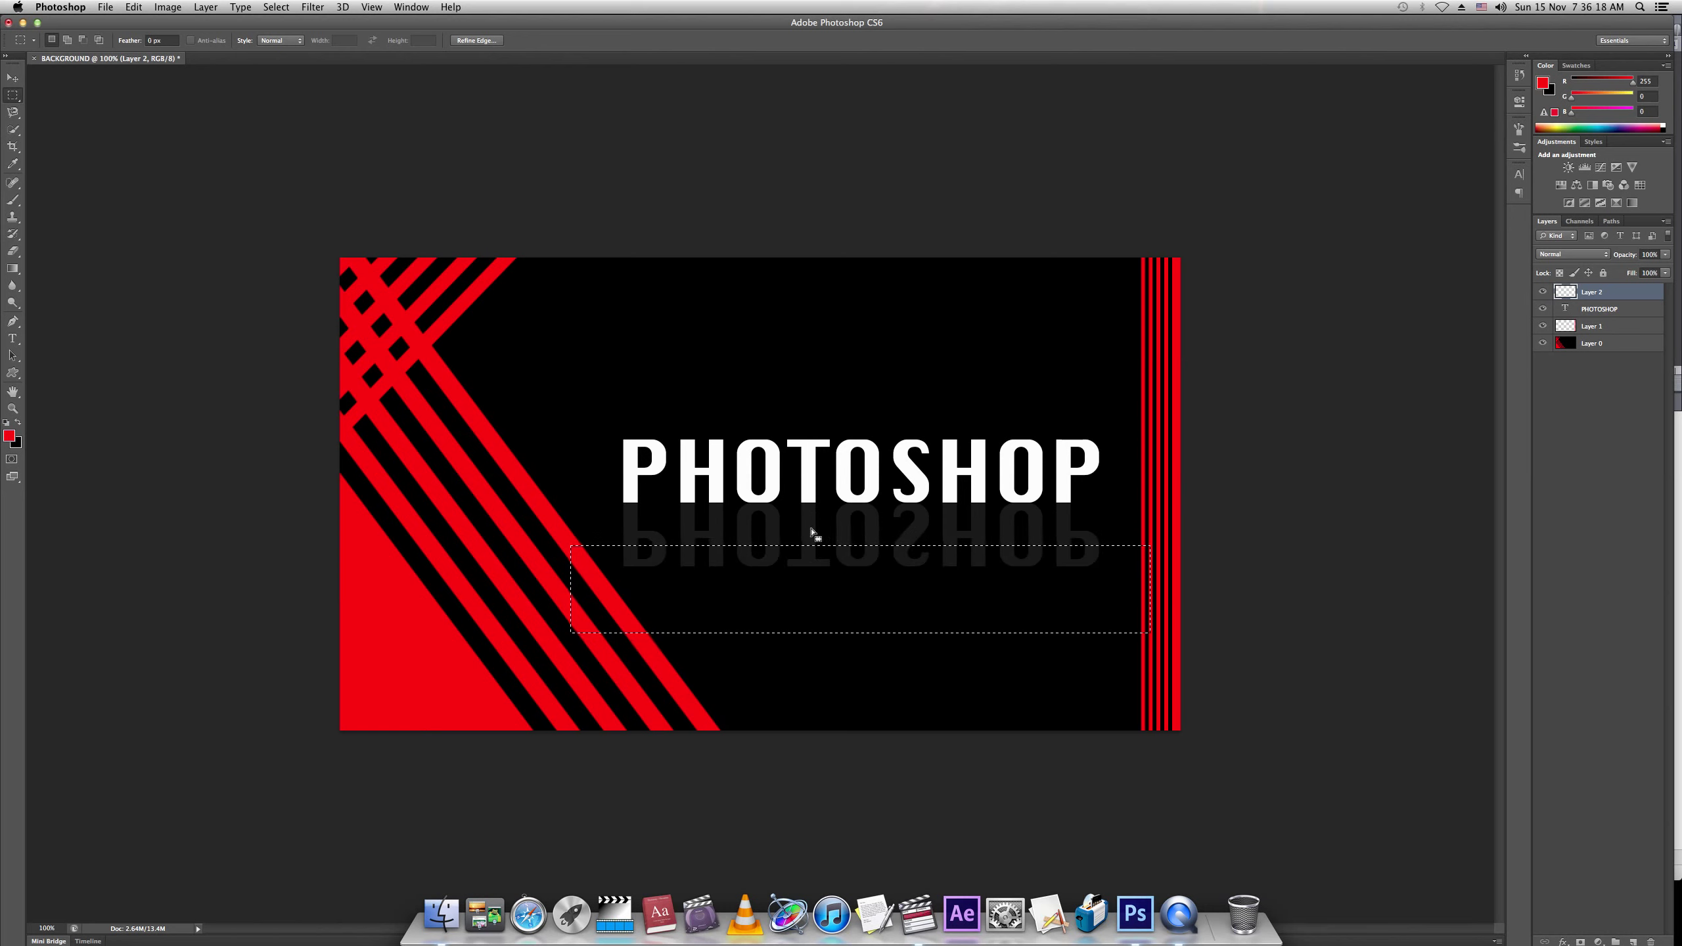
- Feather the selection and delete so the reflection fades out toward its bottom, then deselect
right_click(838, 541)
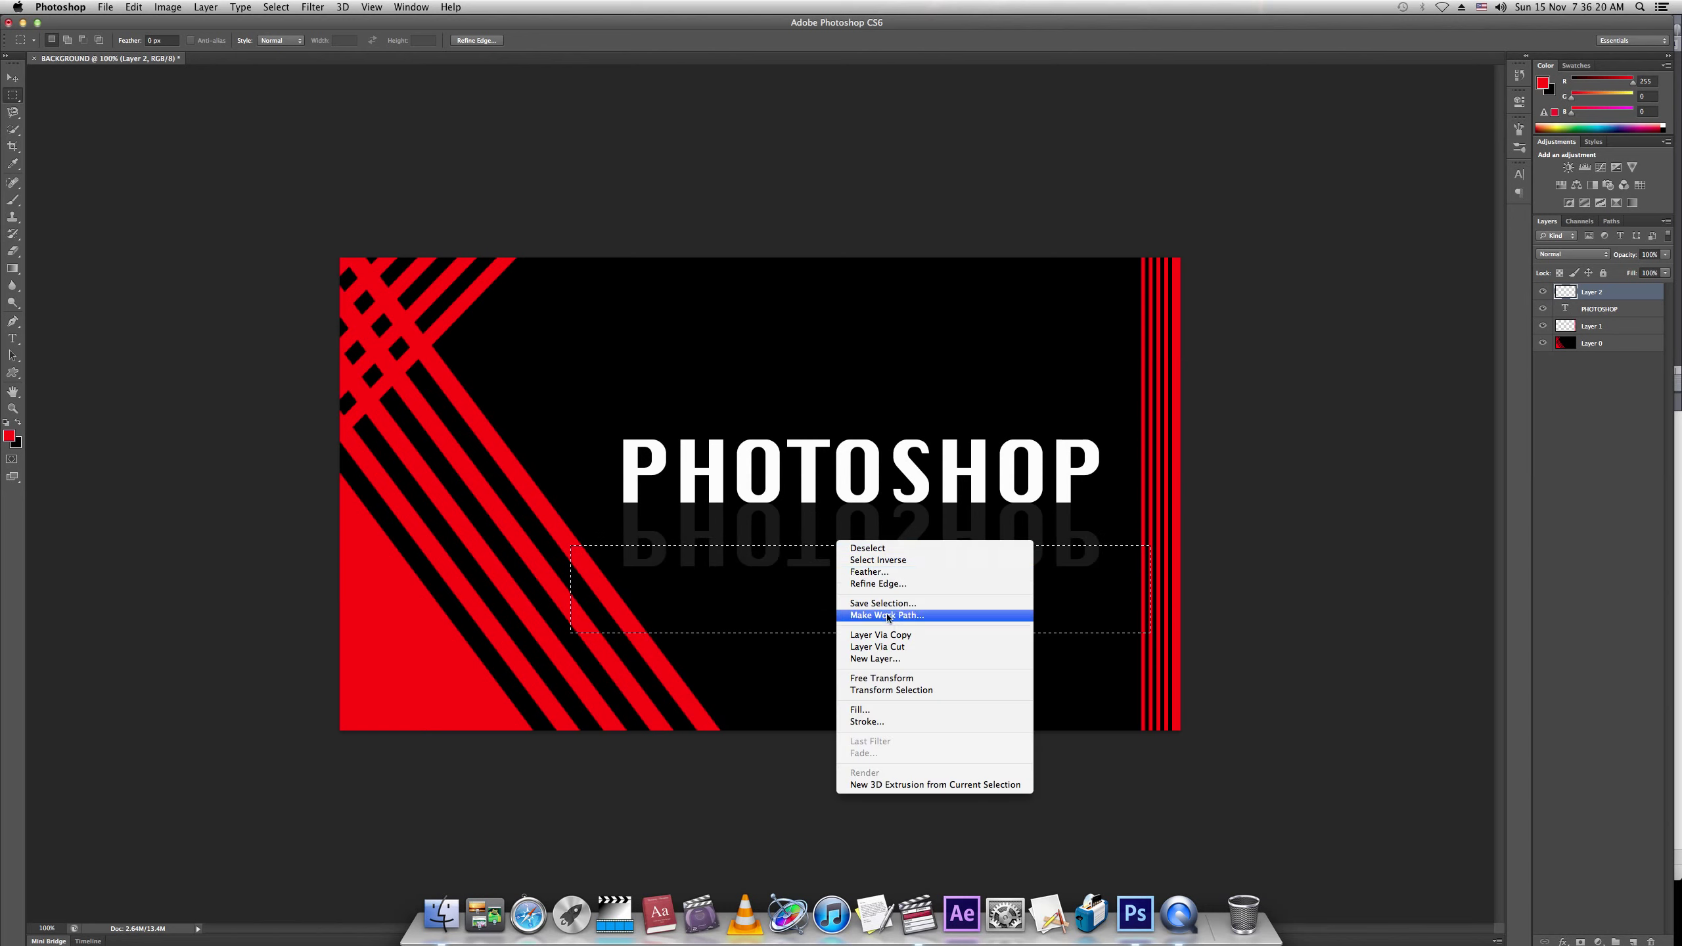
left_click(876, 571)
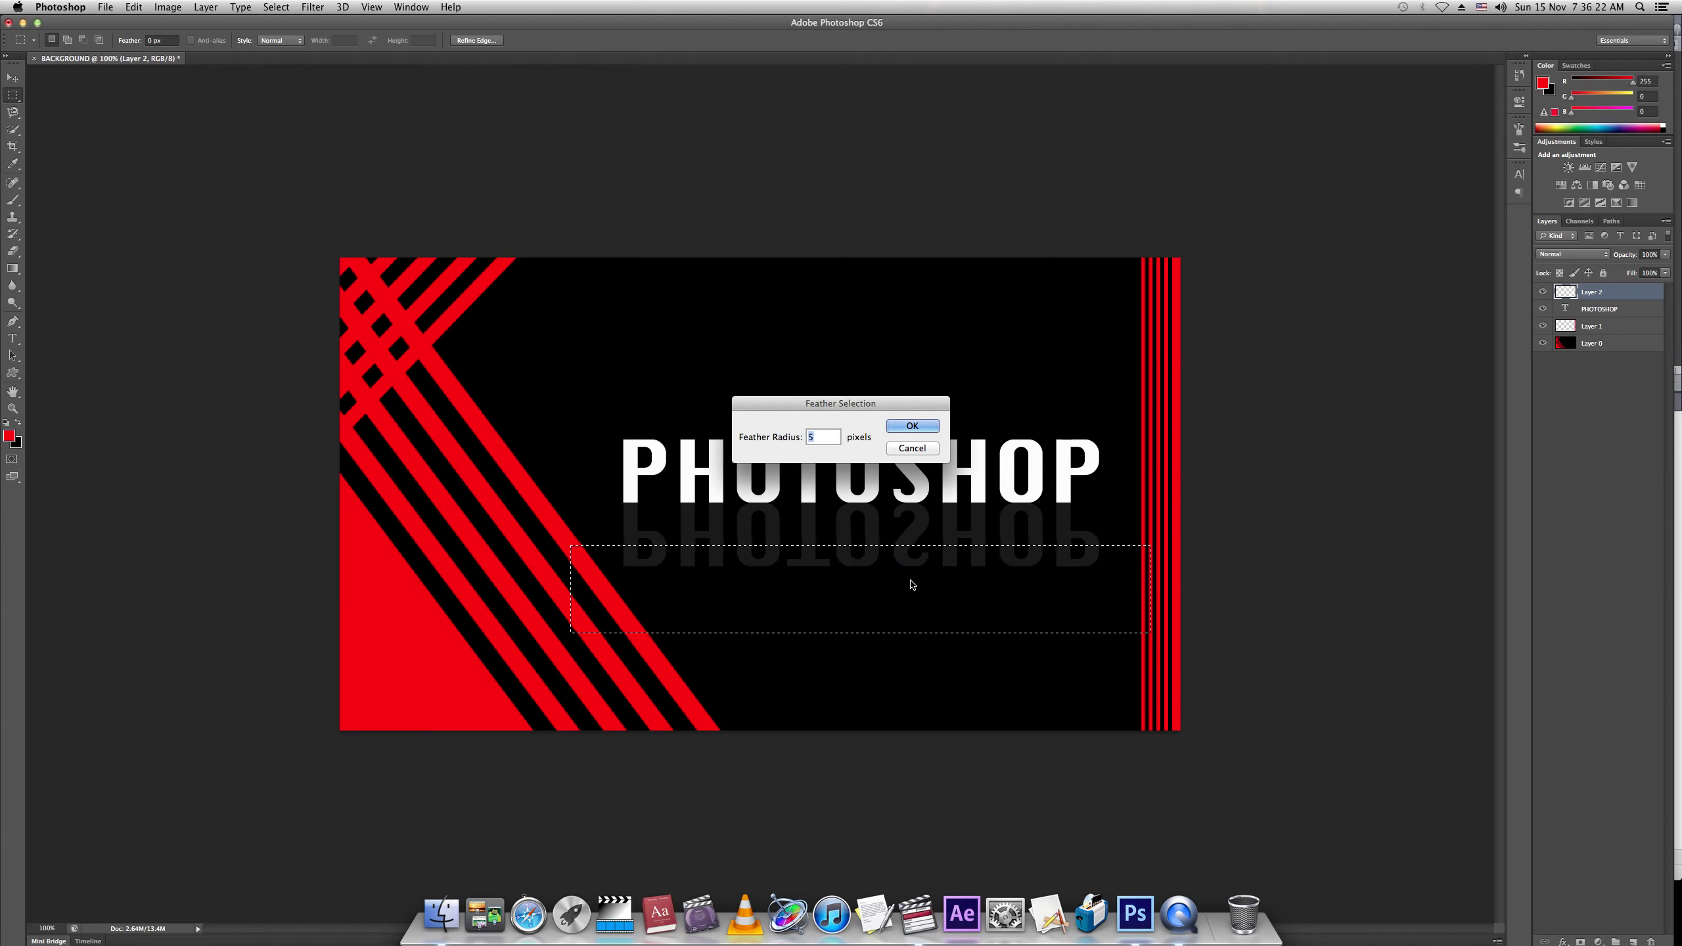
key("Return")
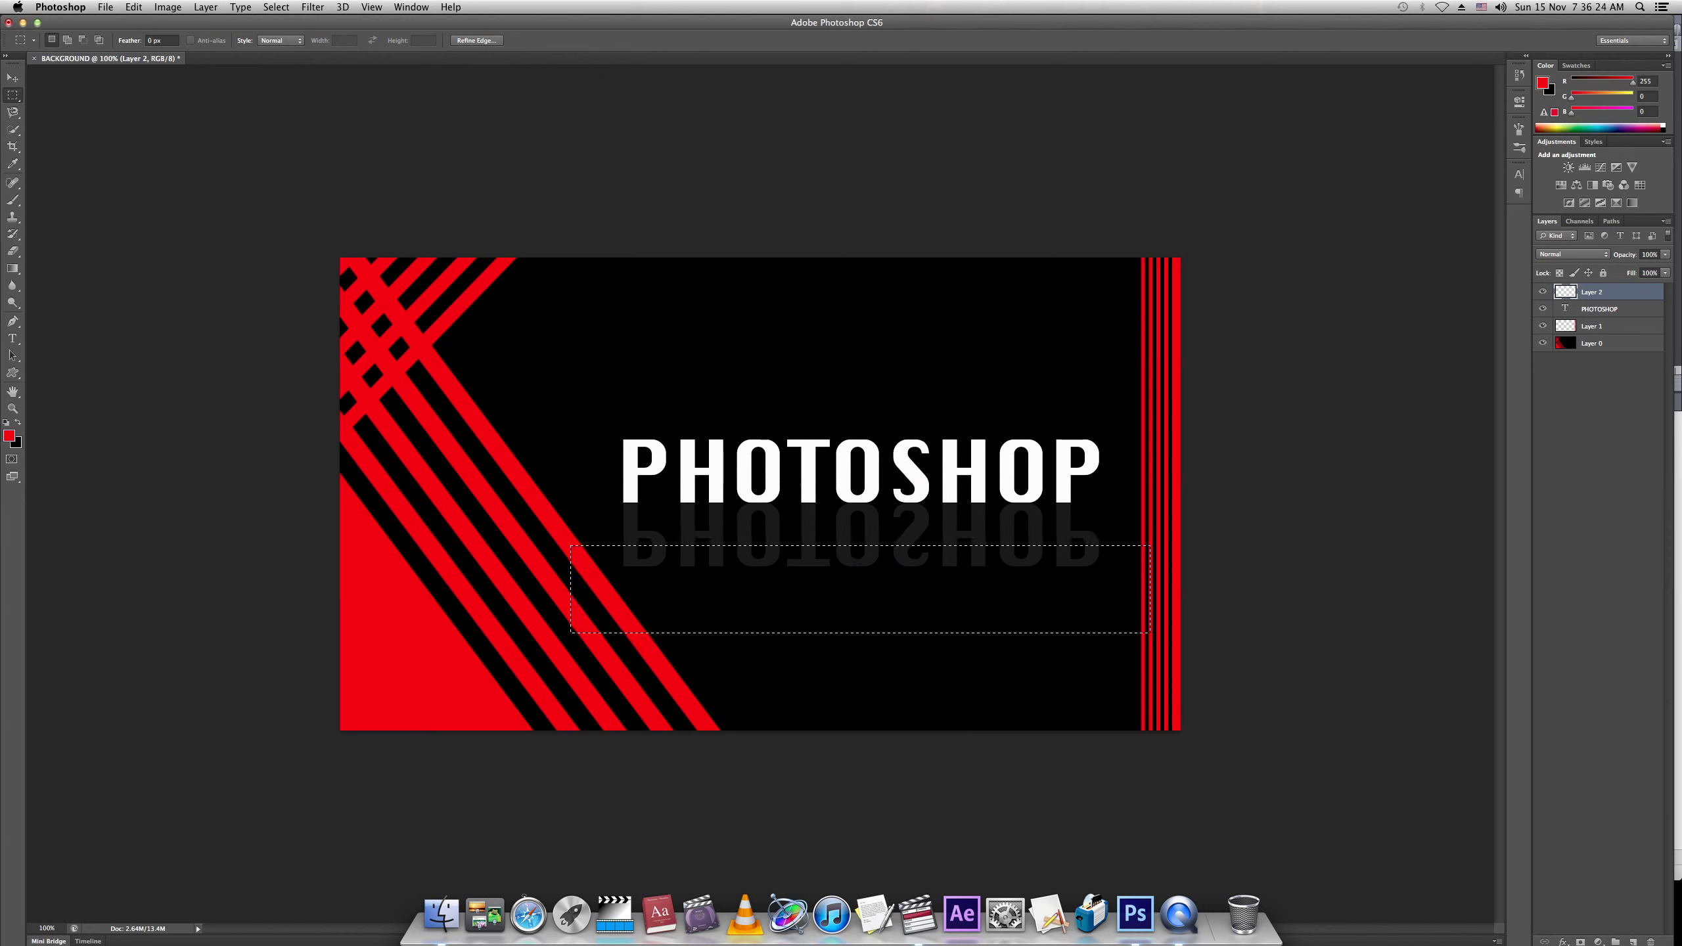
key("Delete")
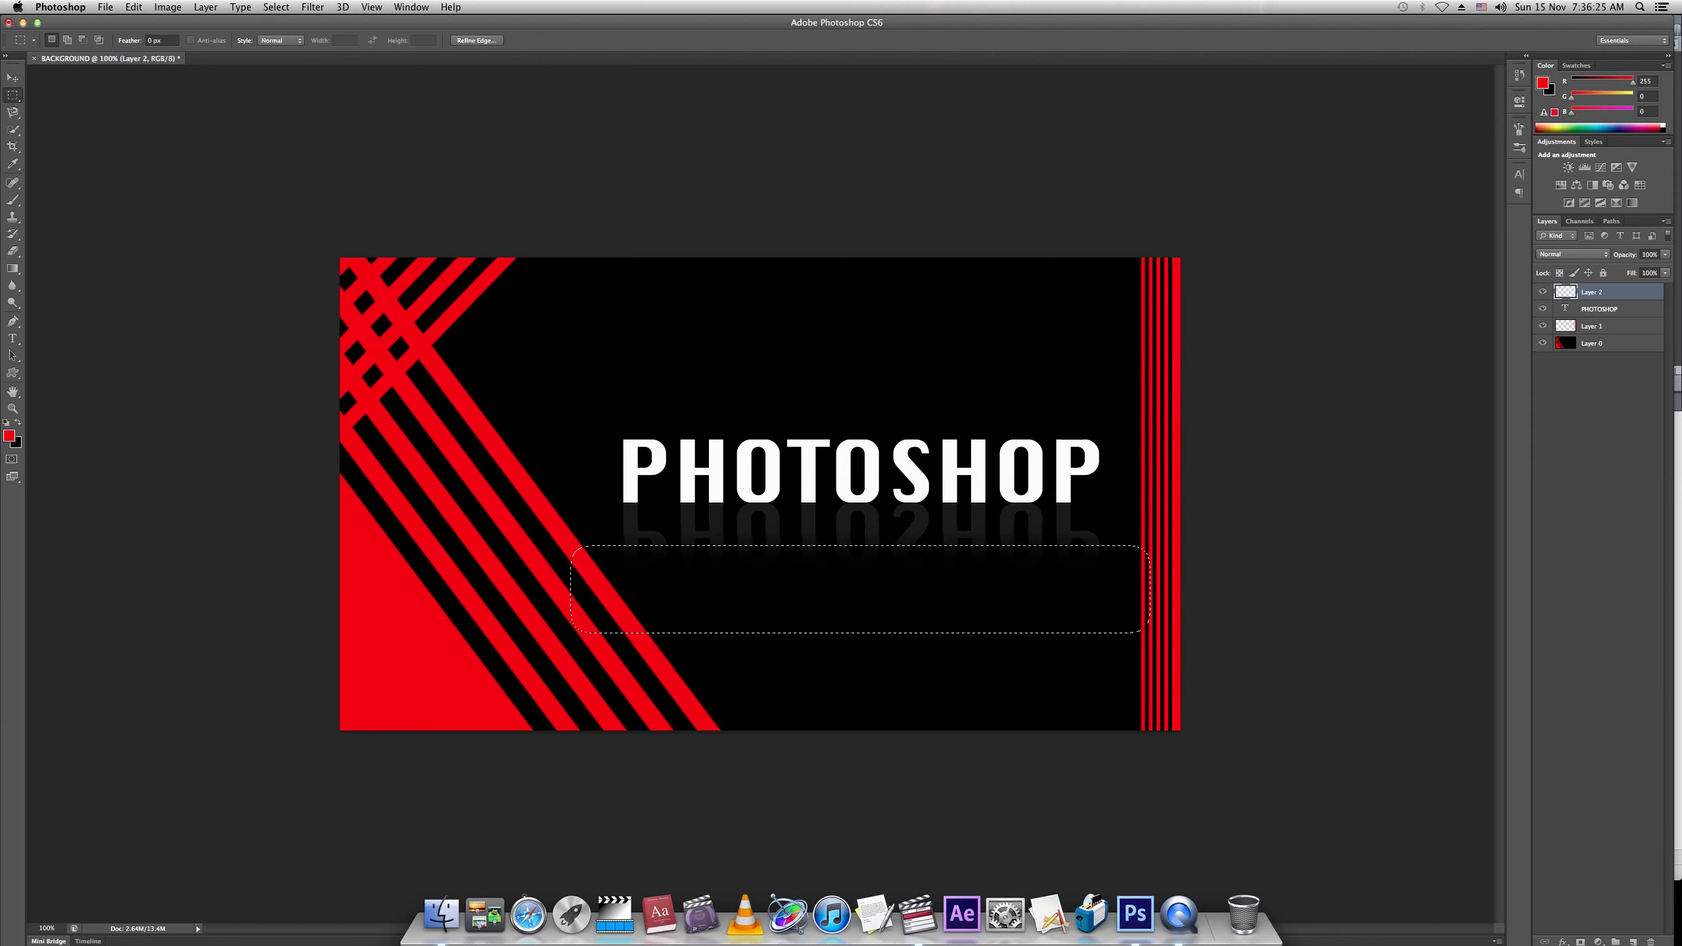
key("super+d")
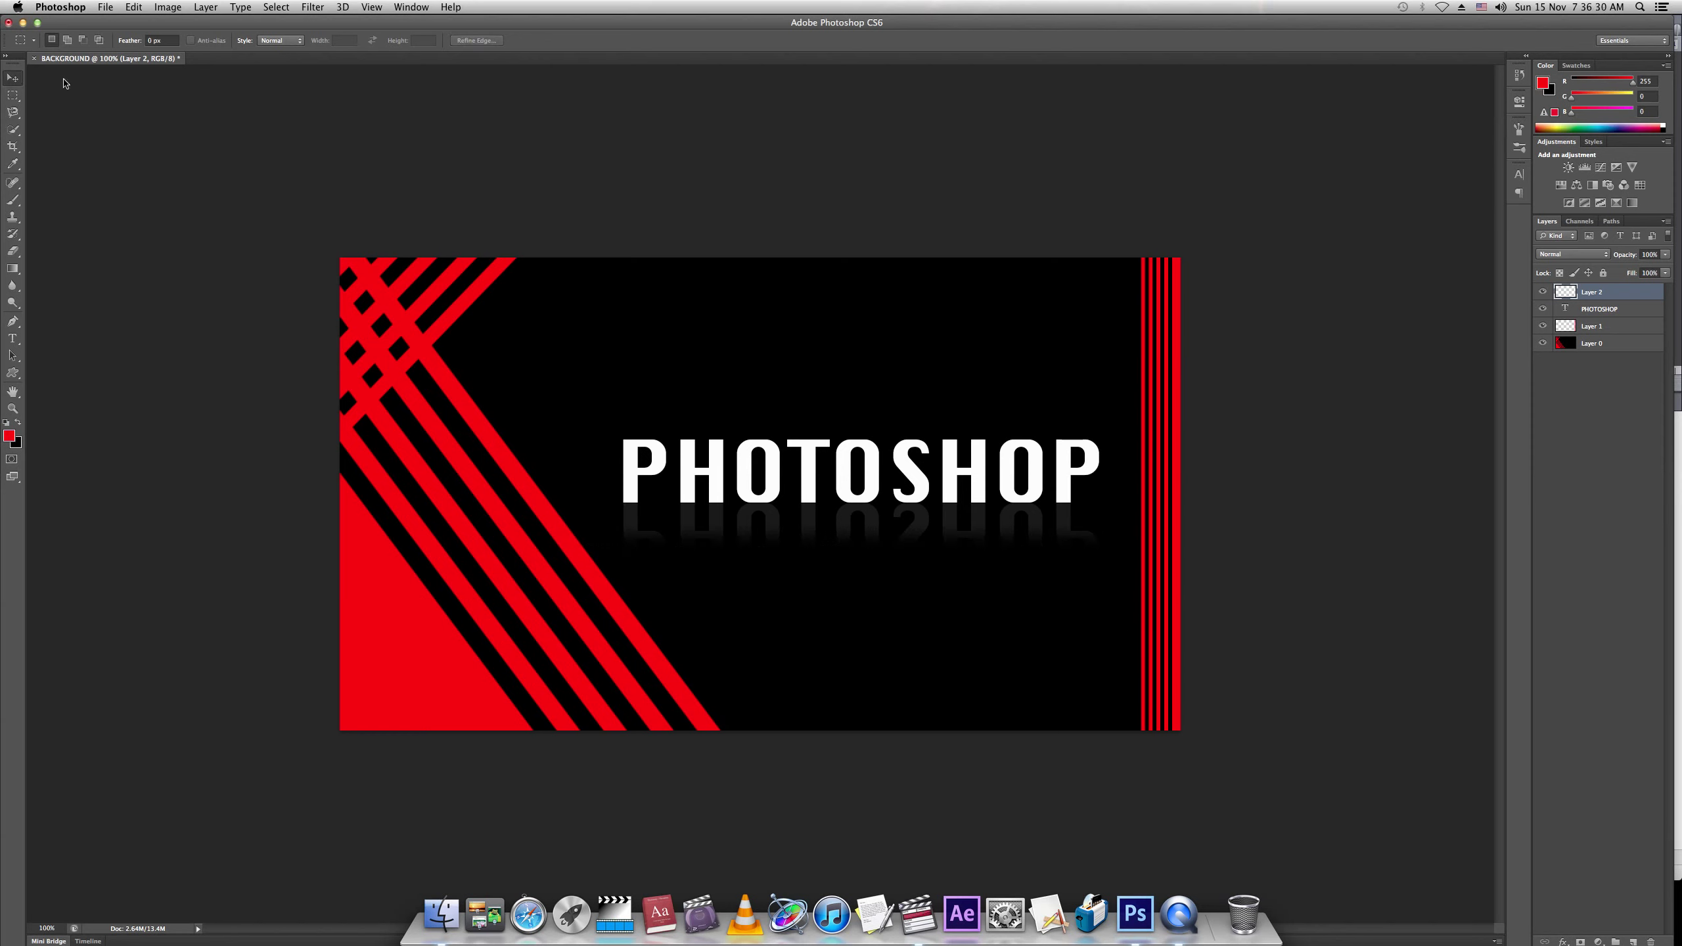
left_click(12, 78)
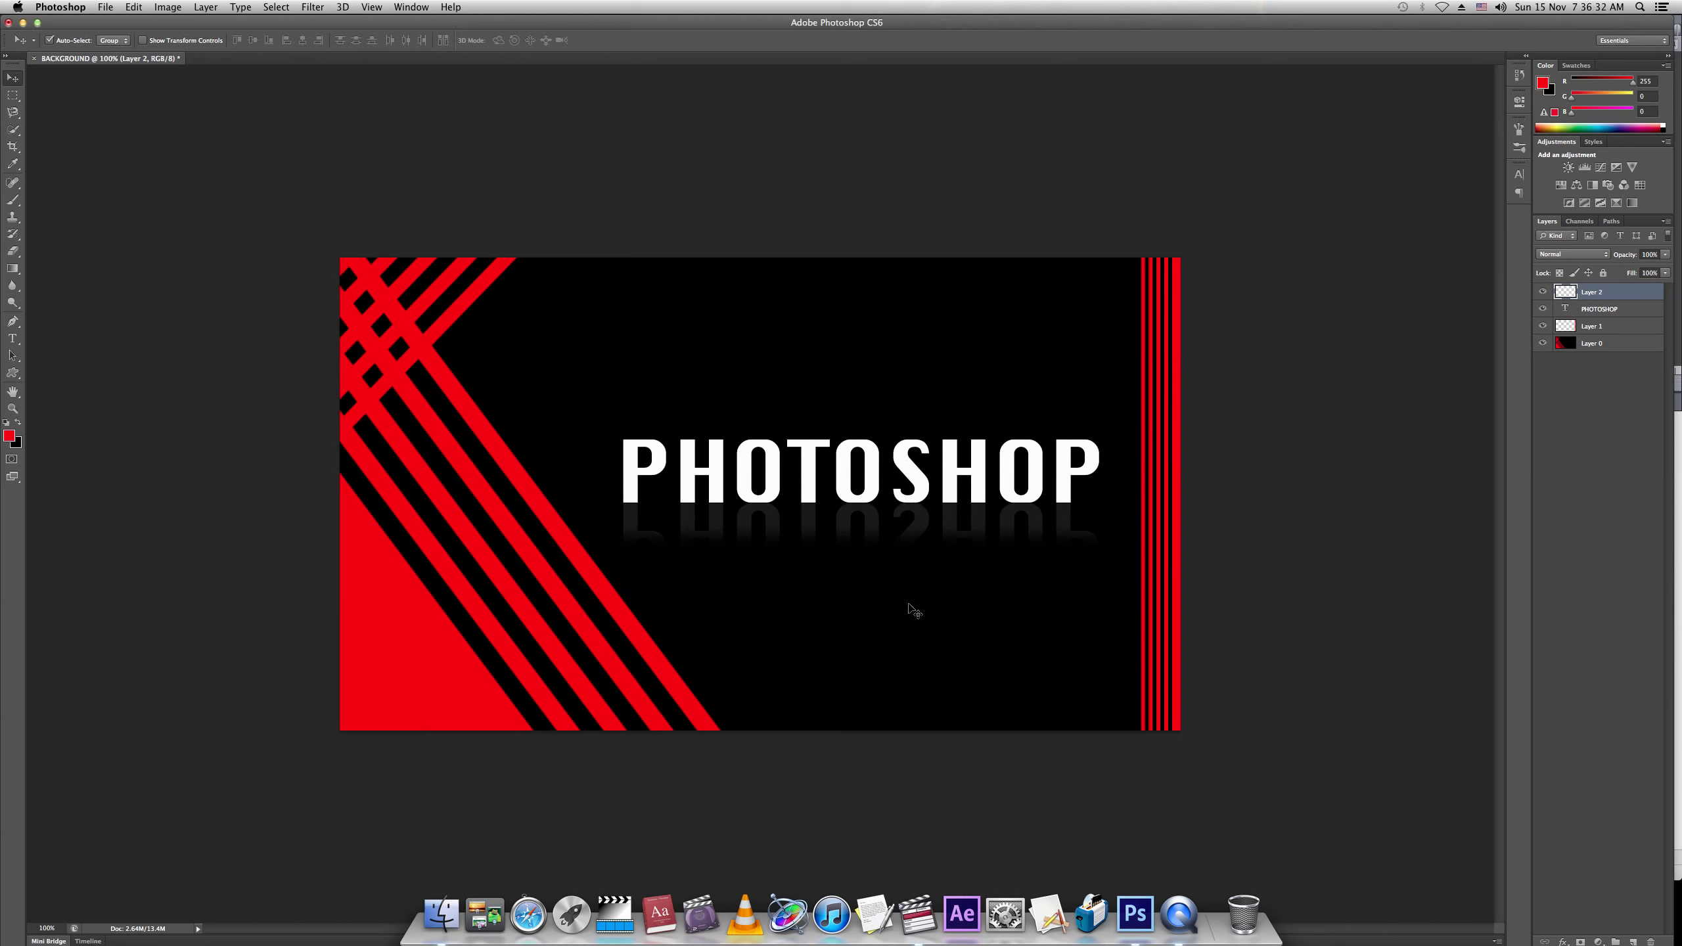
- With the Brush tool active, set the foreground colour to white, replacing an initial dusty pink (c19b9b)
key("b")
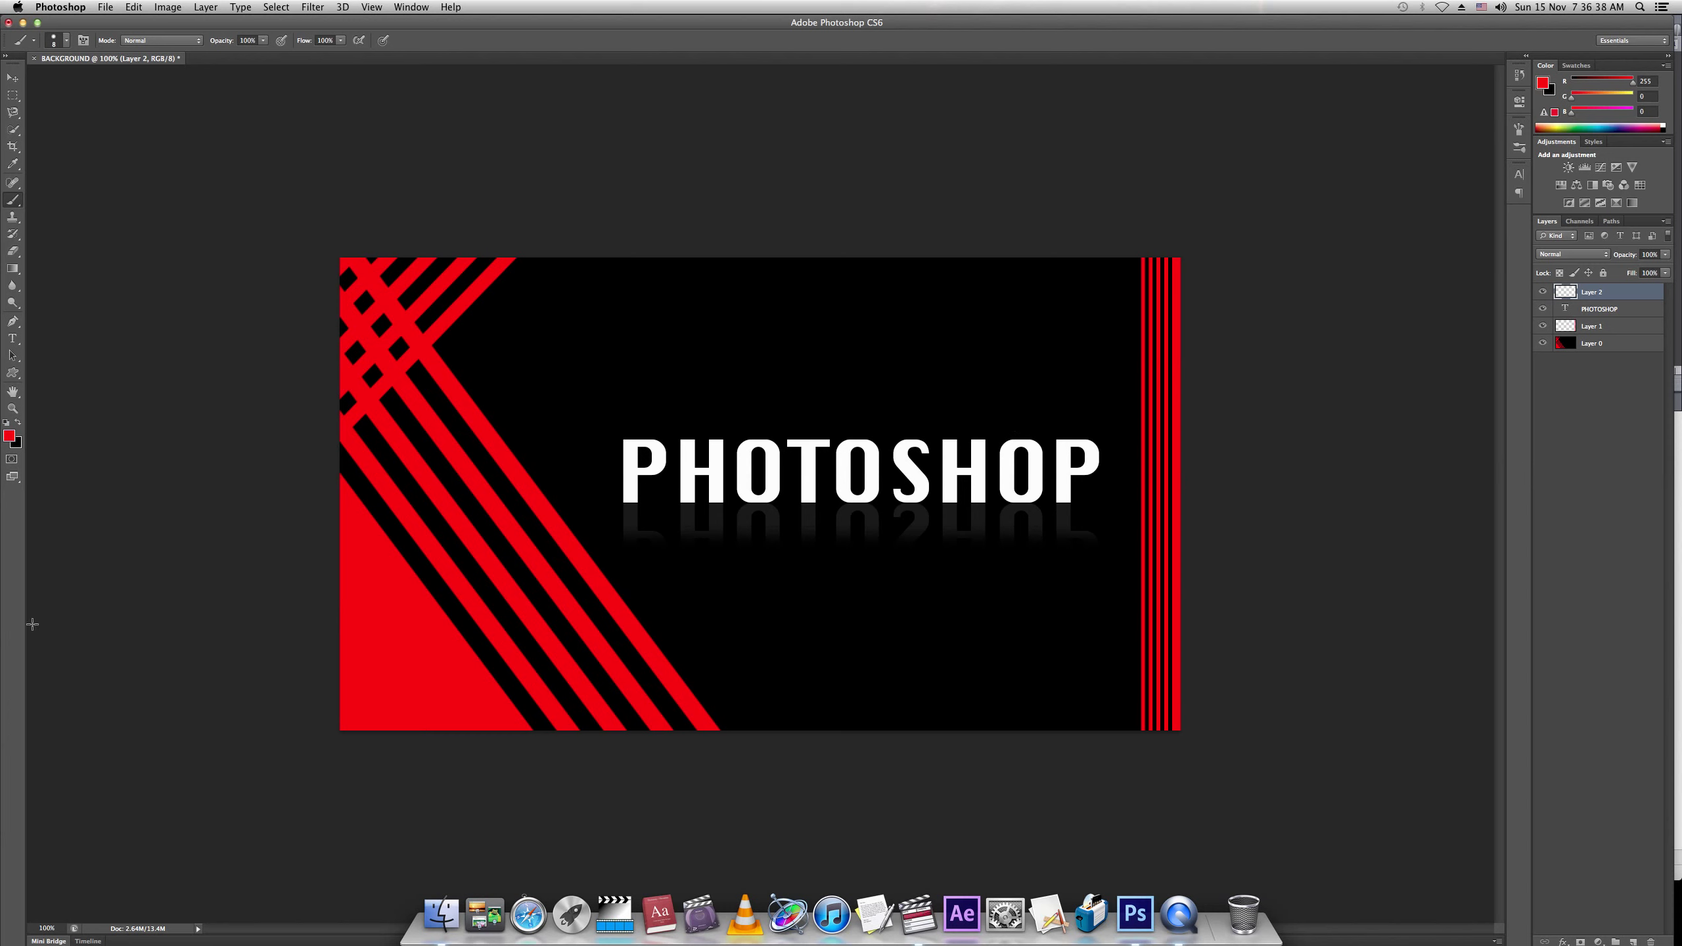
left_click(9, 436)
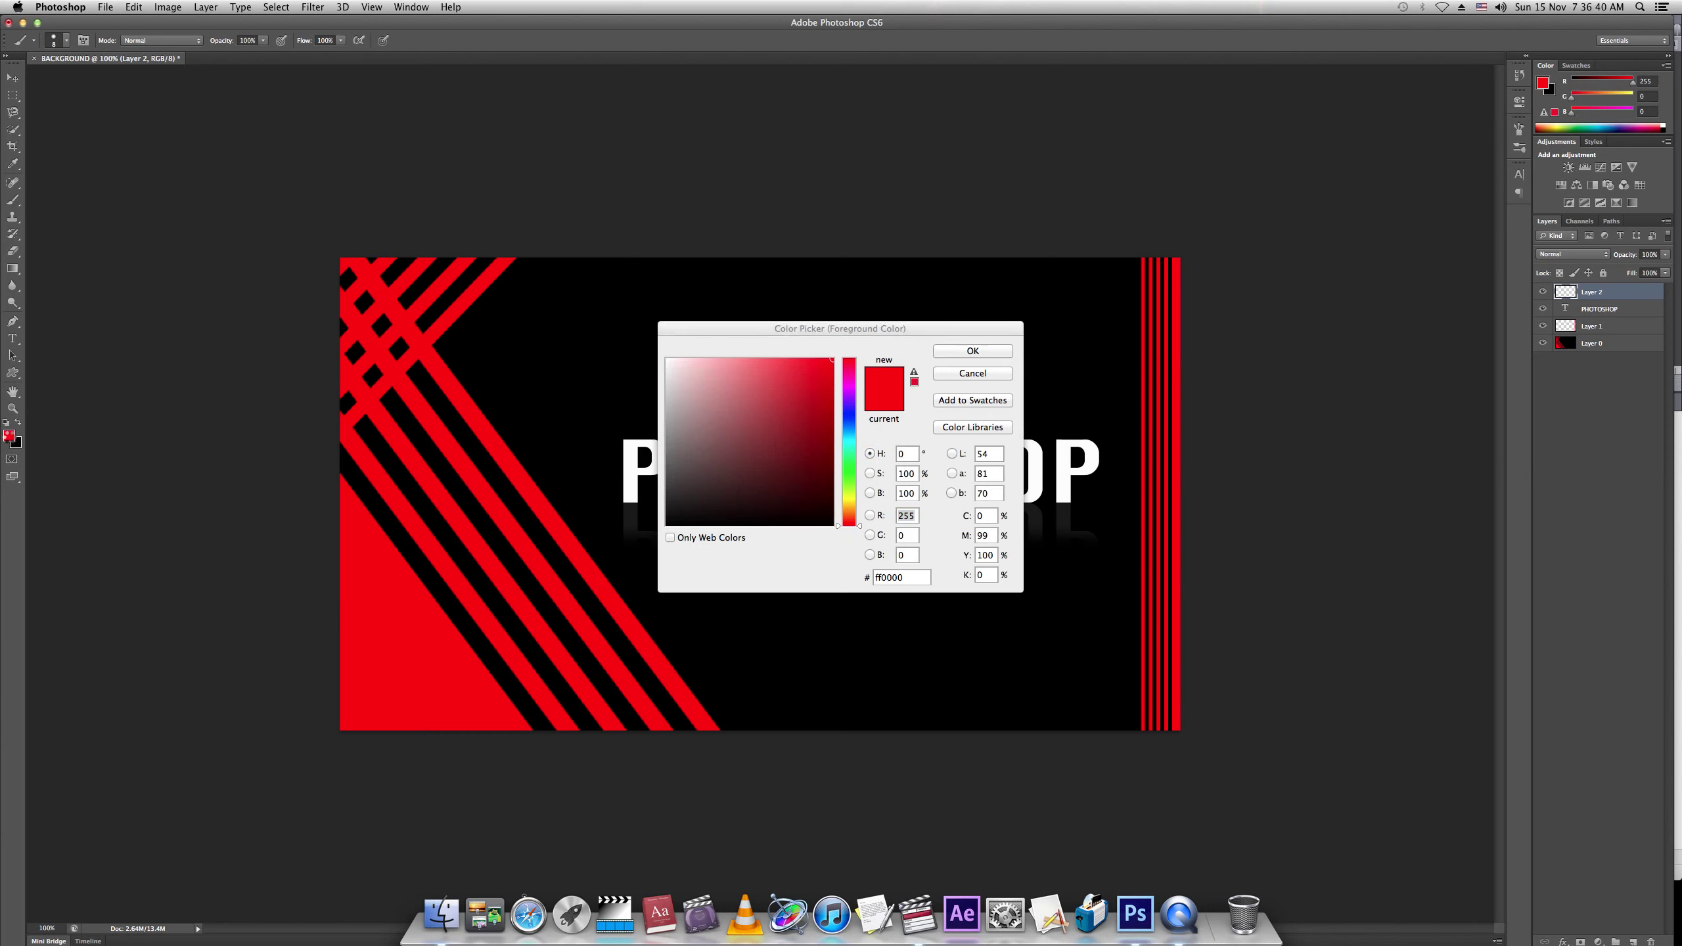
left_click(973, 351)
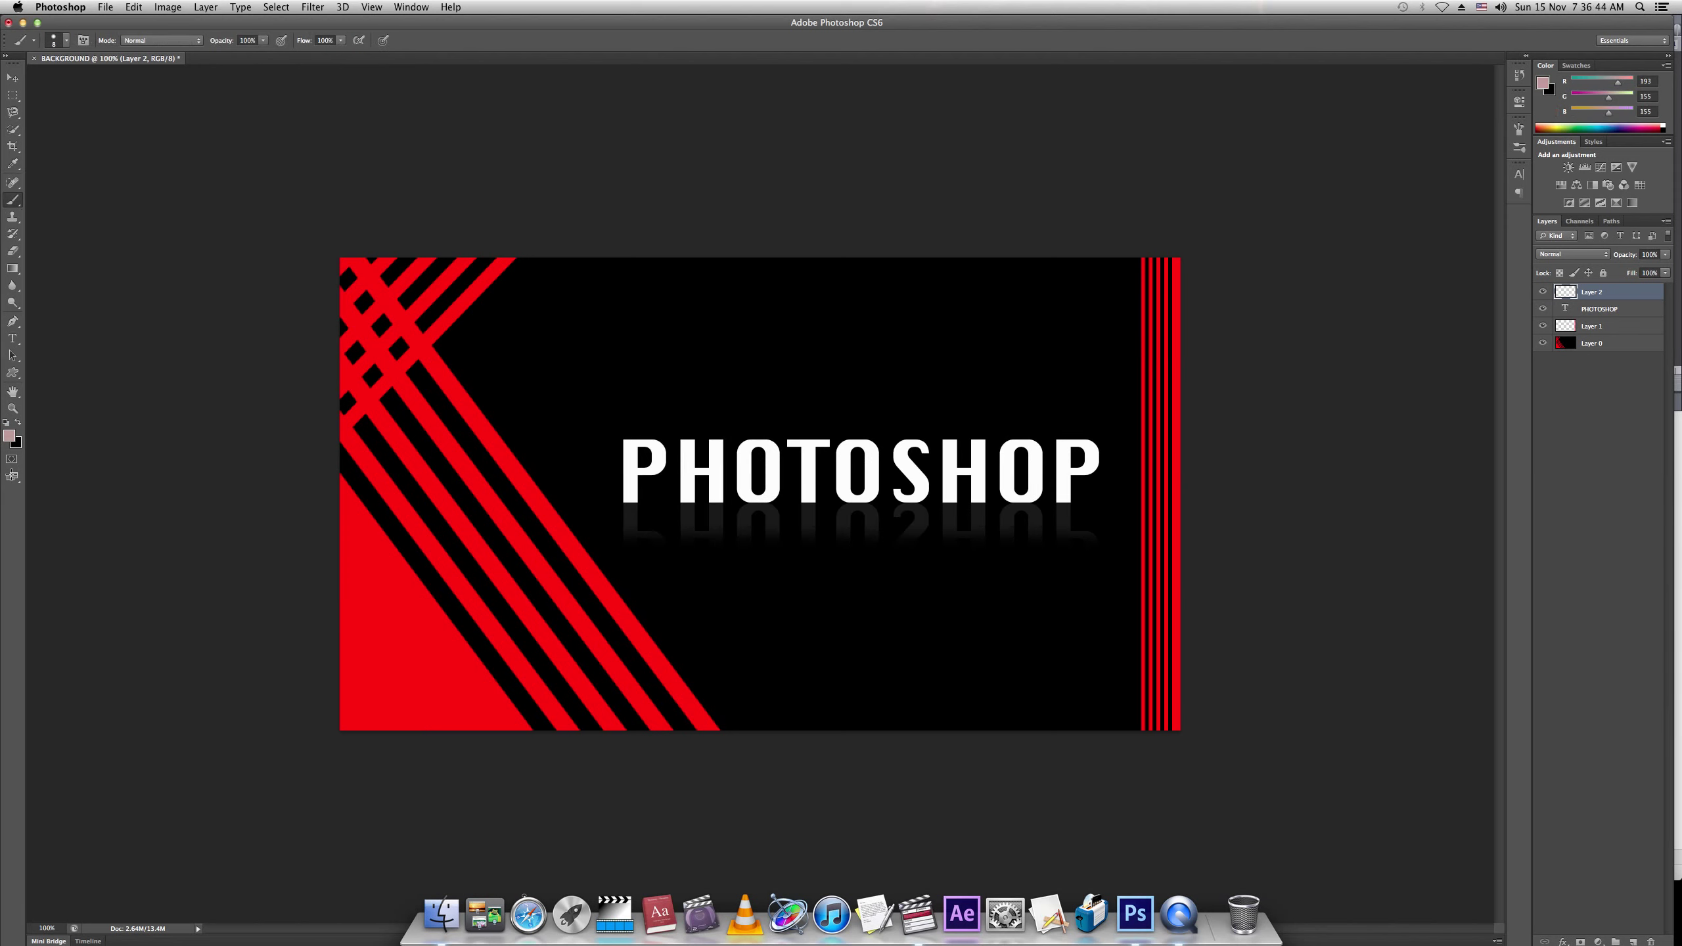
left_click(9, 436)
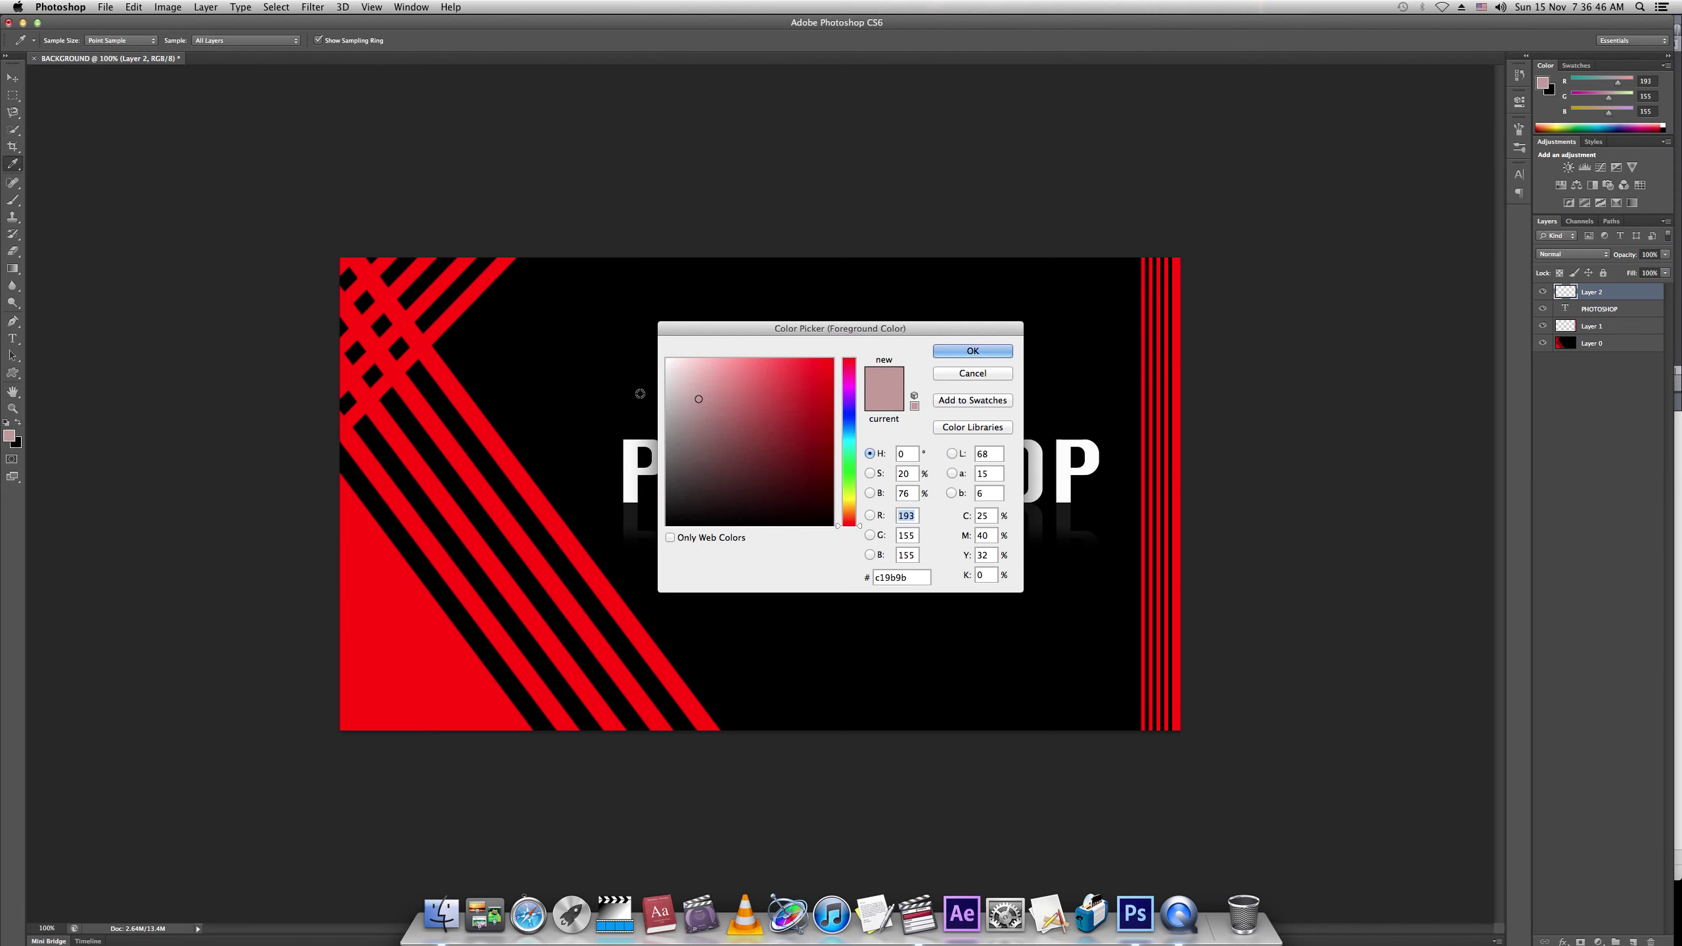
left_click(638, 464)
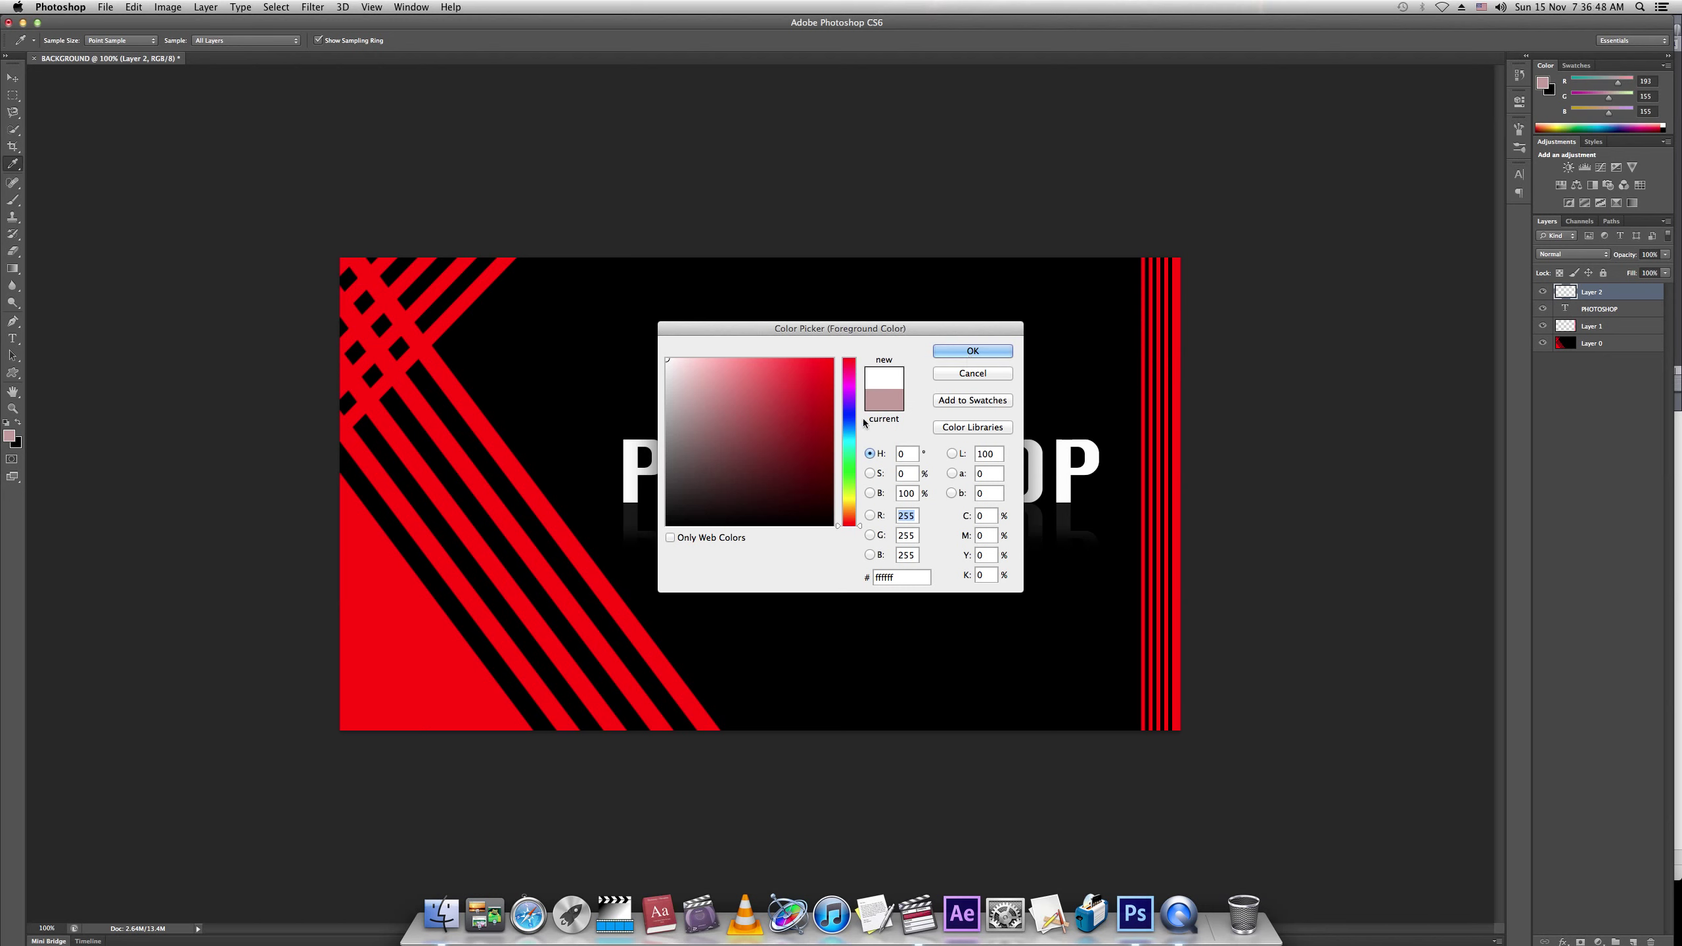
key("Return")
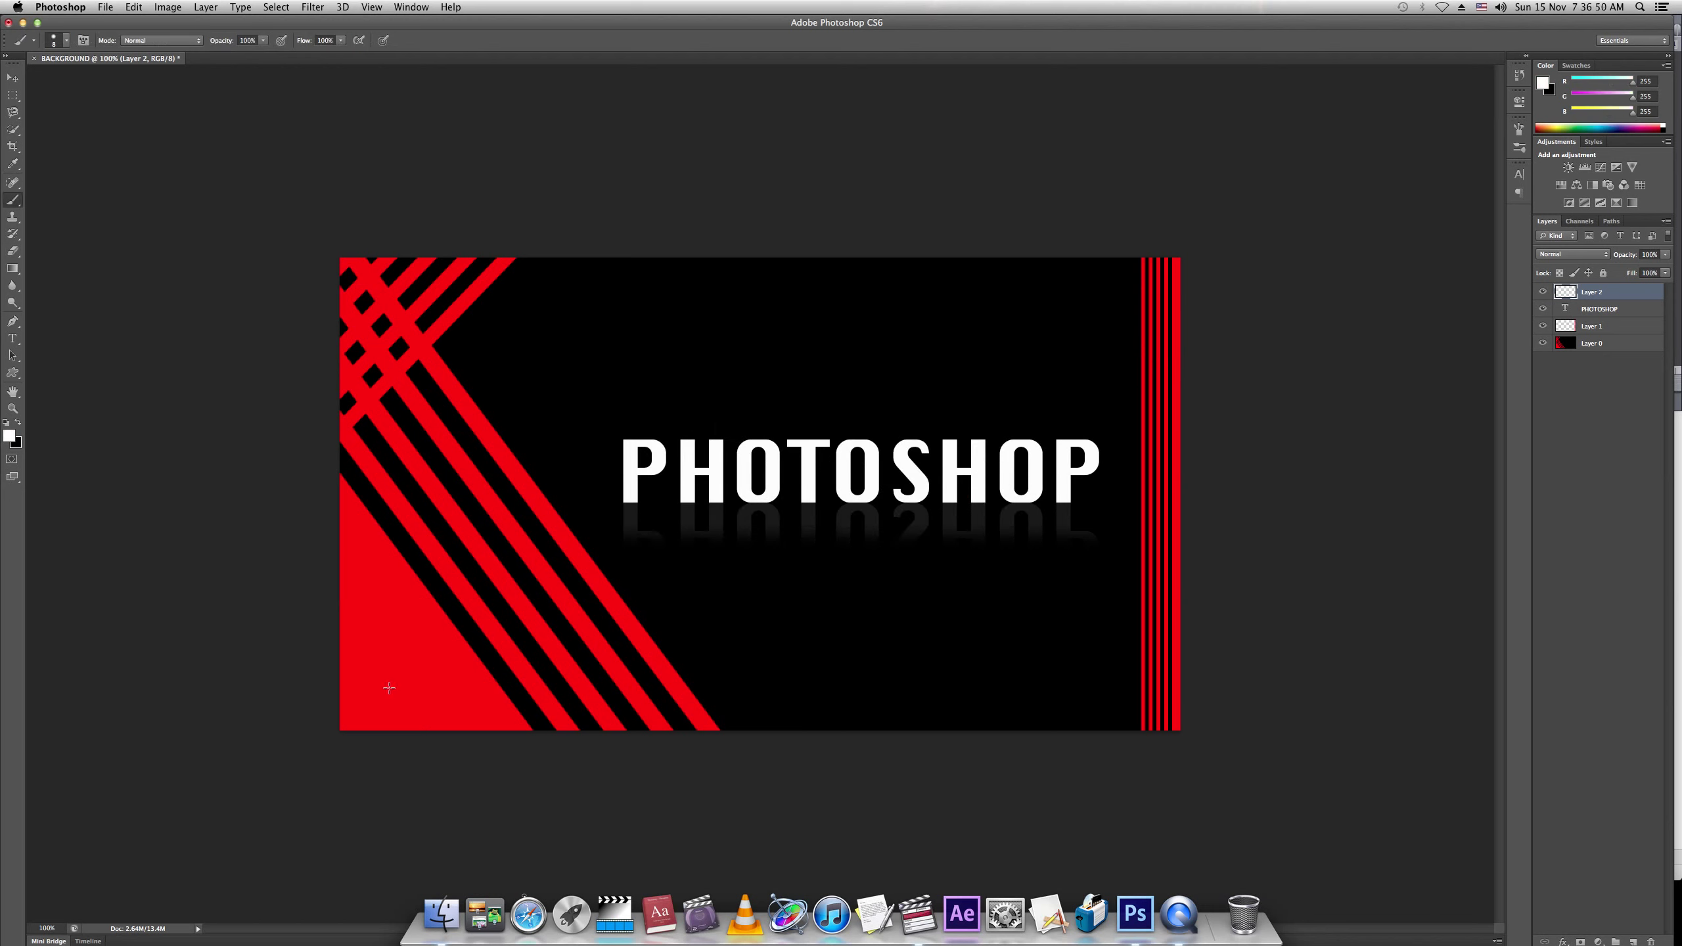
- Undo the stray stroke and paint five white dotted lines down the red stripes to the banner's bottom
key("ctrl+z")
left_click(526, 727, "shift")
left_click(721, 729, "shift")
left_click(674, 731, "shift")
left_click(622, 730, "shift")
left_click(577, 728, "shift")
left_click(13, 342)
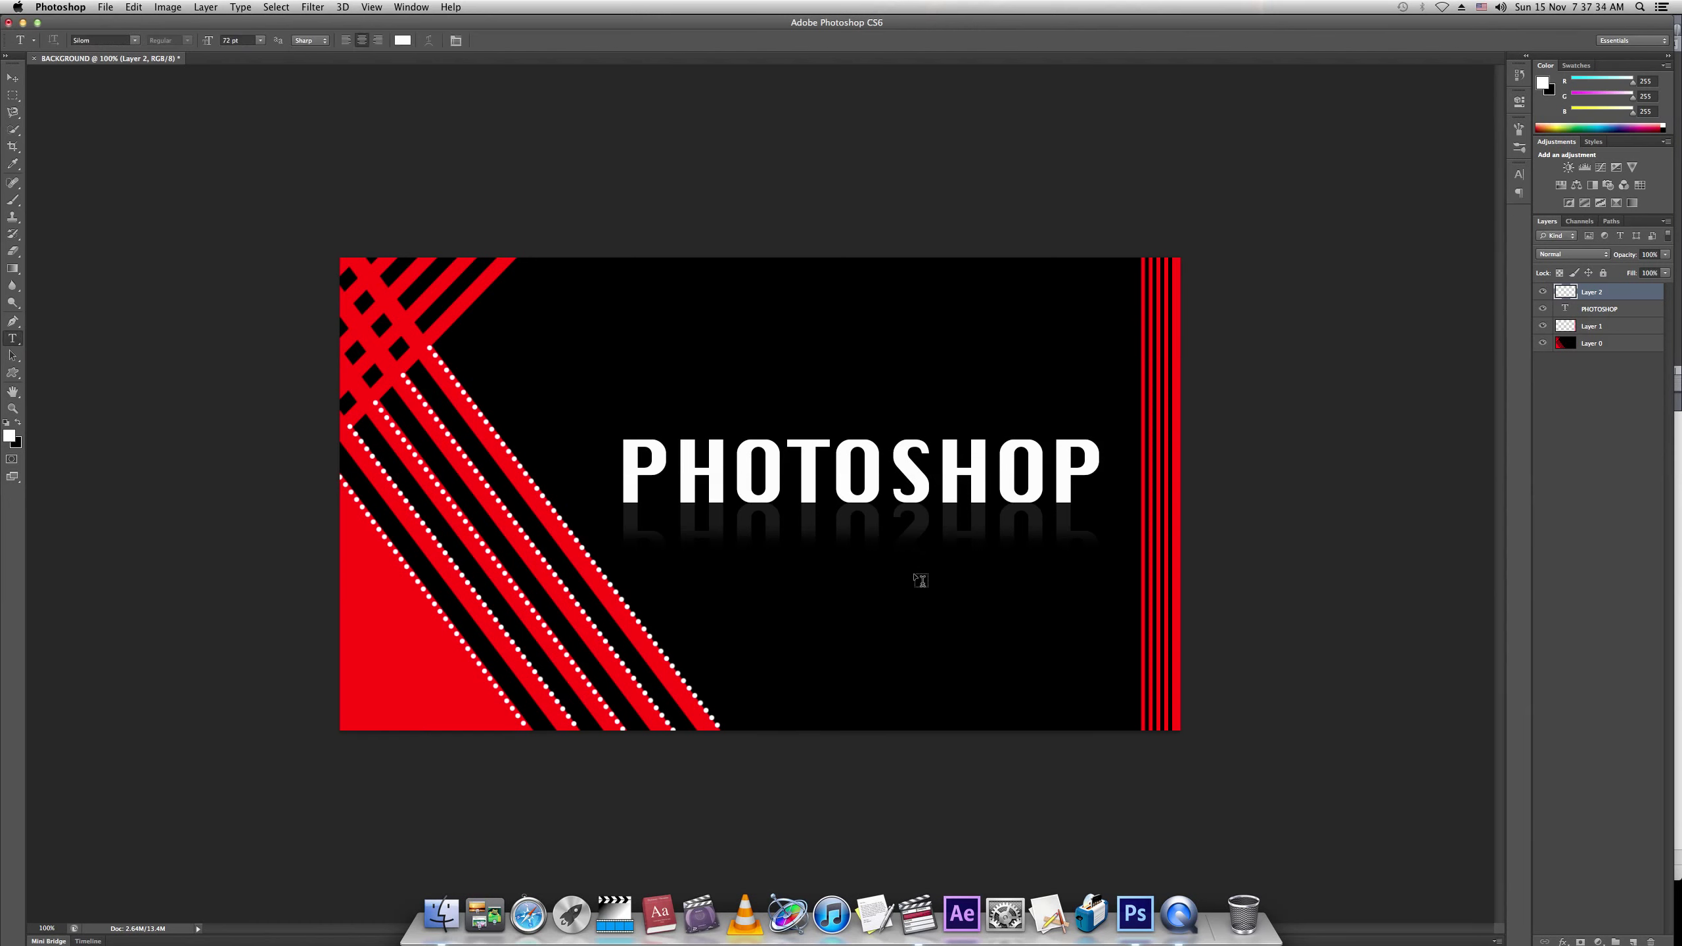
- Type a white 'LEARN' line below PHOTOSHOP and move it right under the title's end
left_click(813, 566)
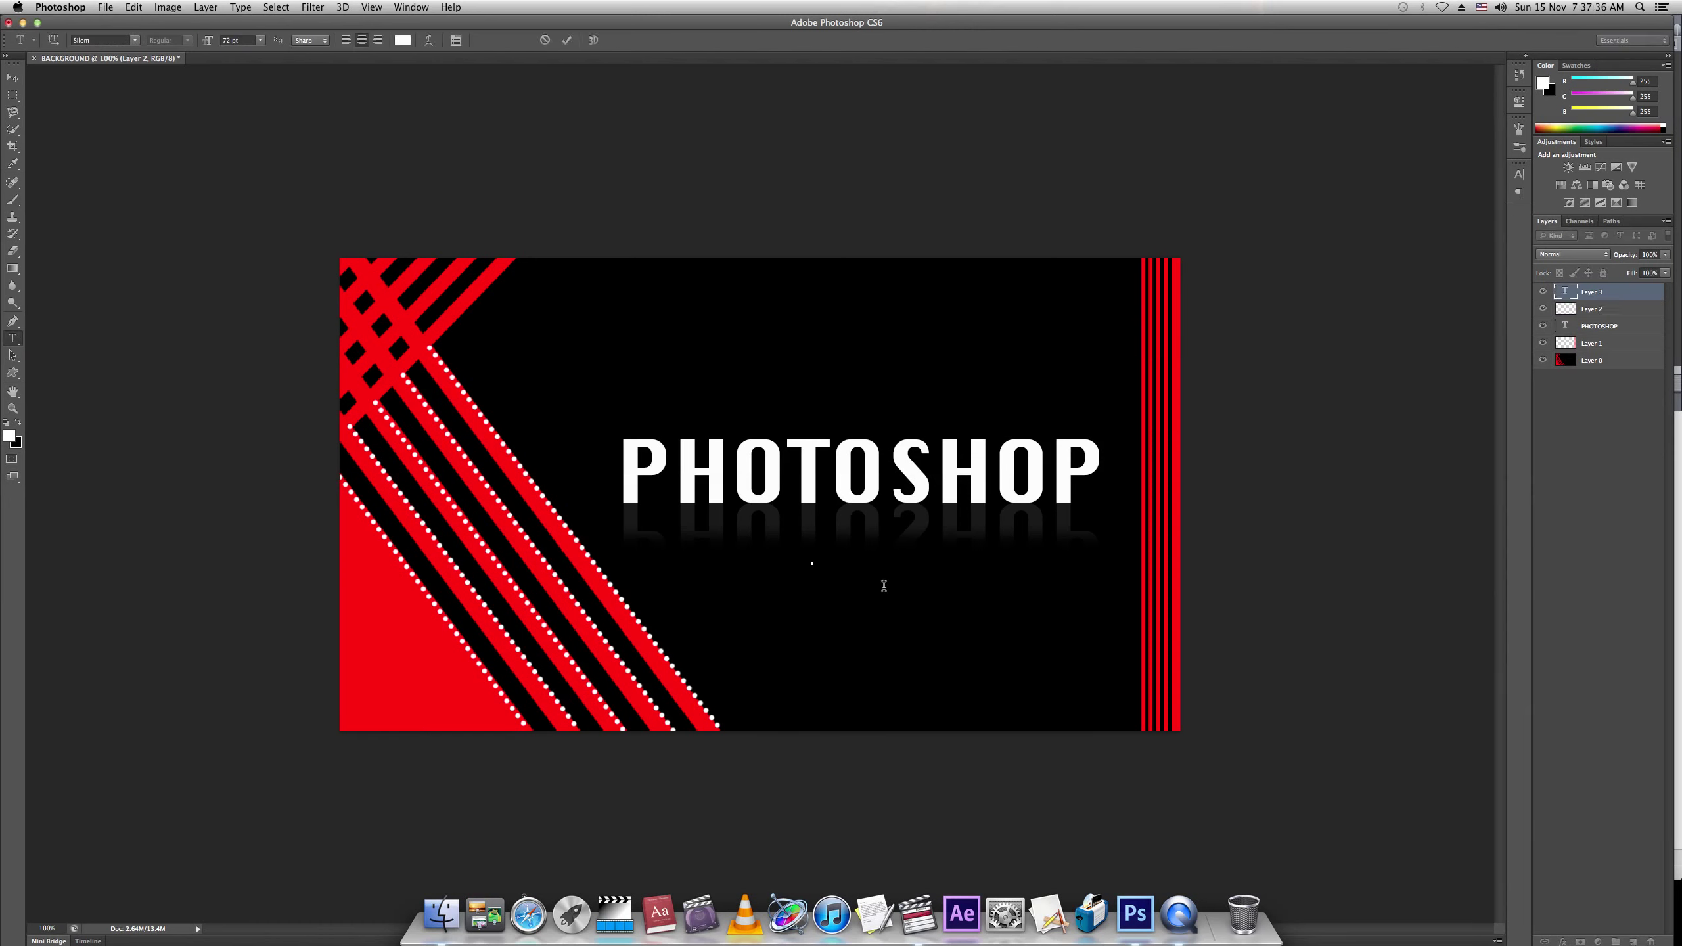
type("LEARN")
key("ctrl+Return")
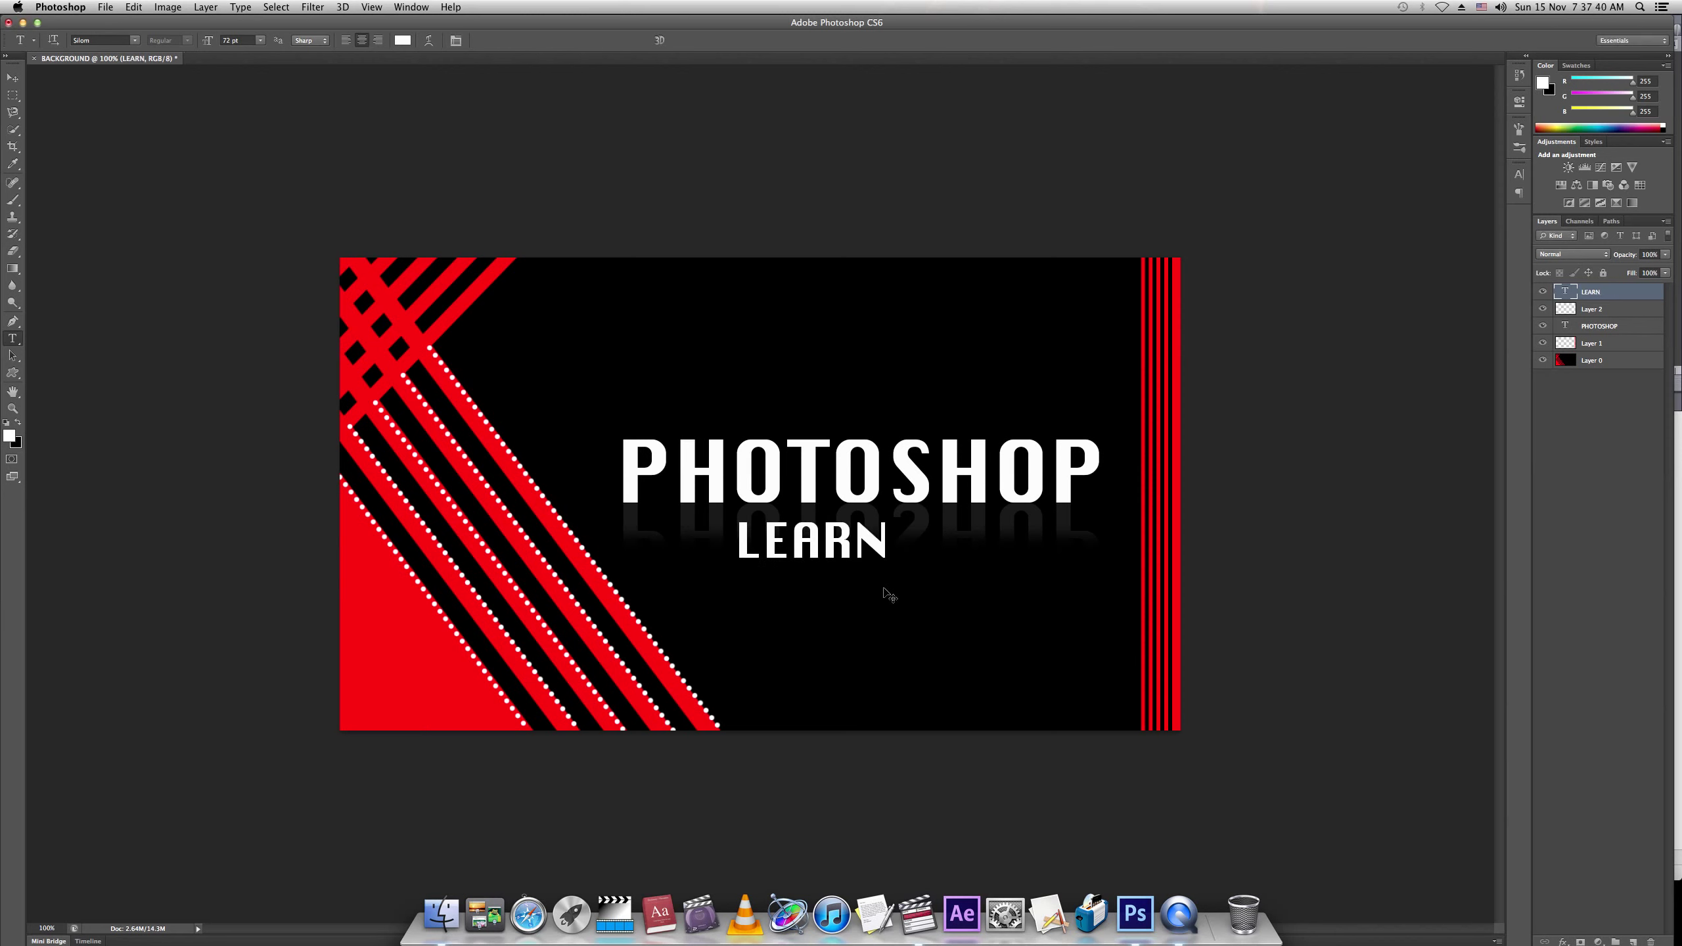
left_click(13, 78)
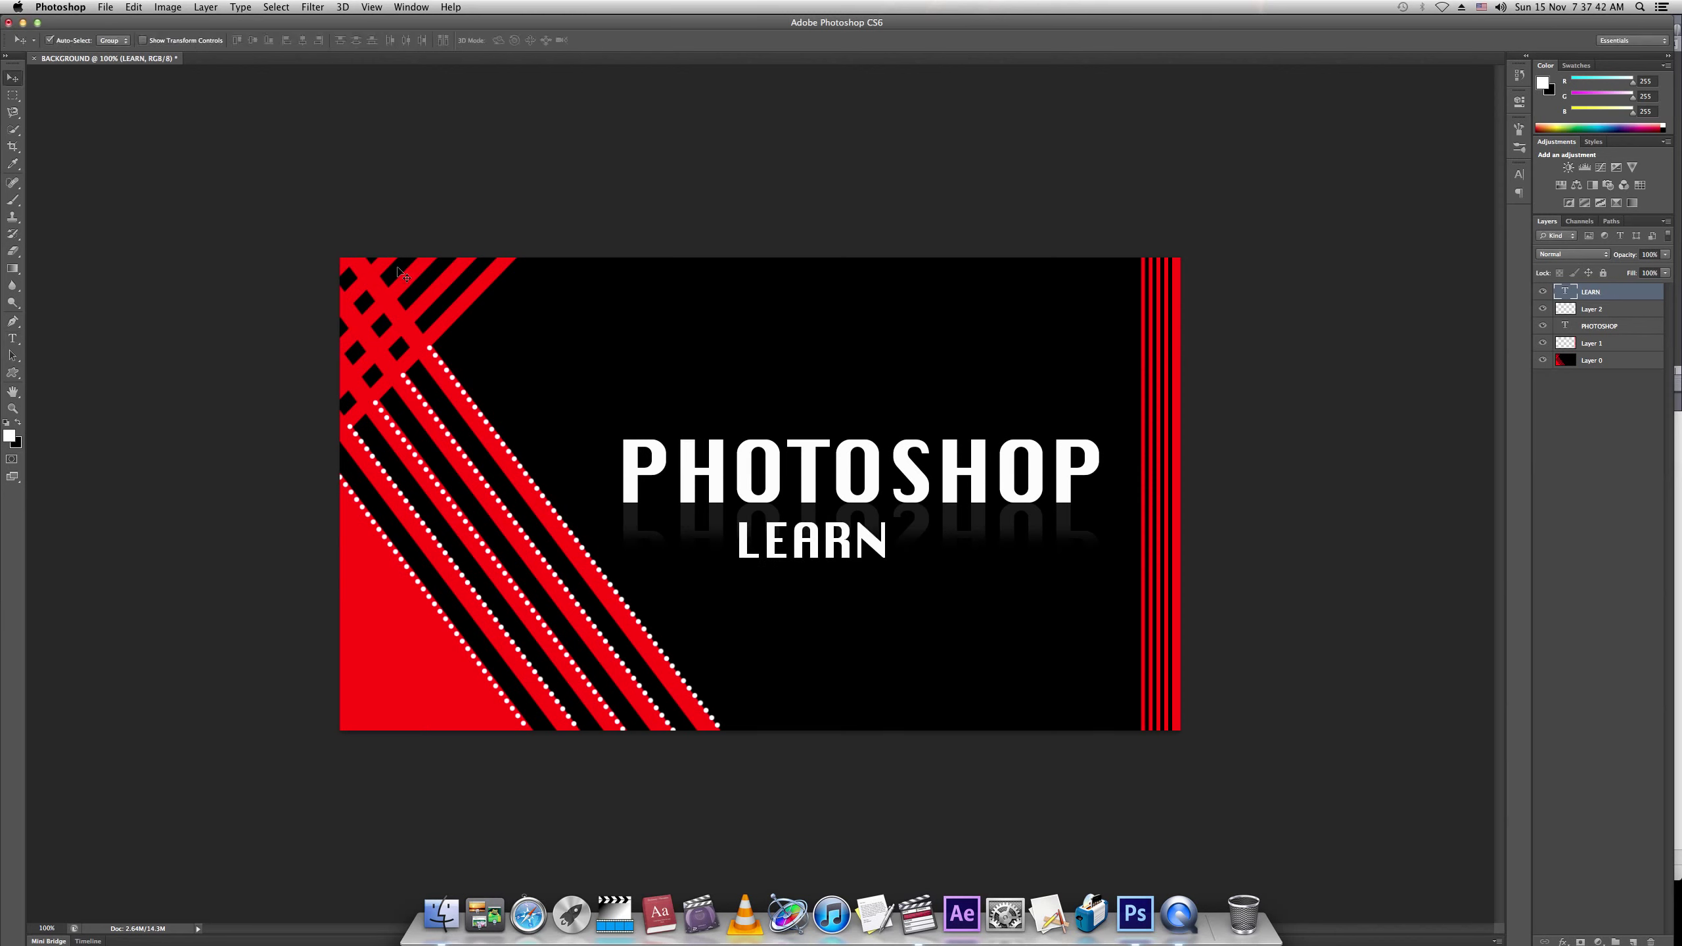
left_click_drag(879, 549, 1068, 549)
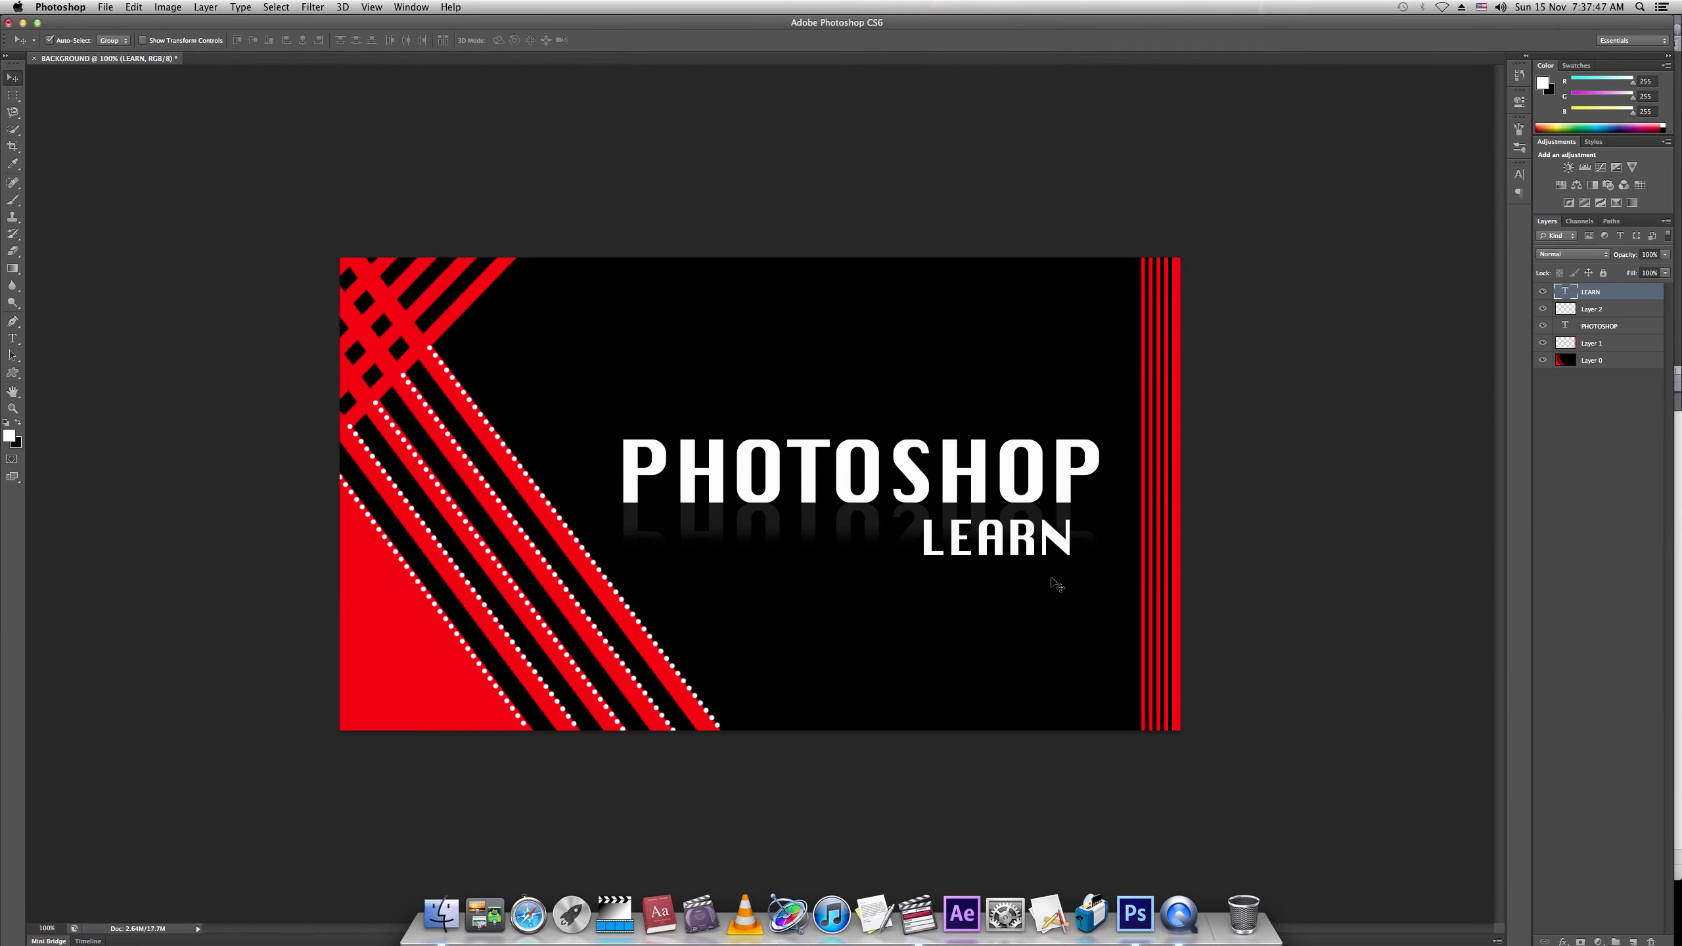
- Recolour the LEARN text bright yellow (f0ff00) and commit the change
key("t")
double_click(948, 548)
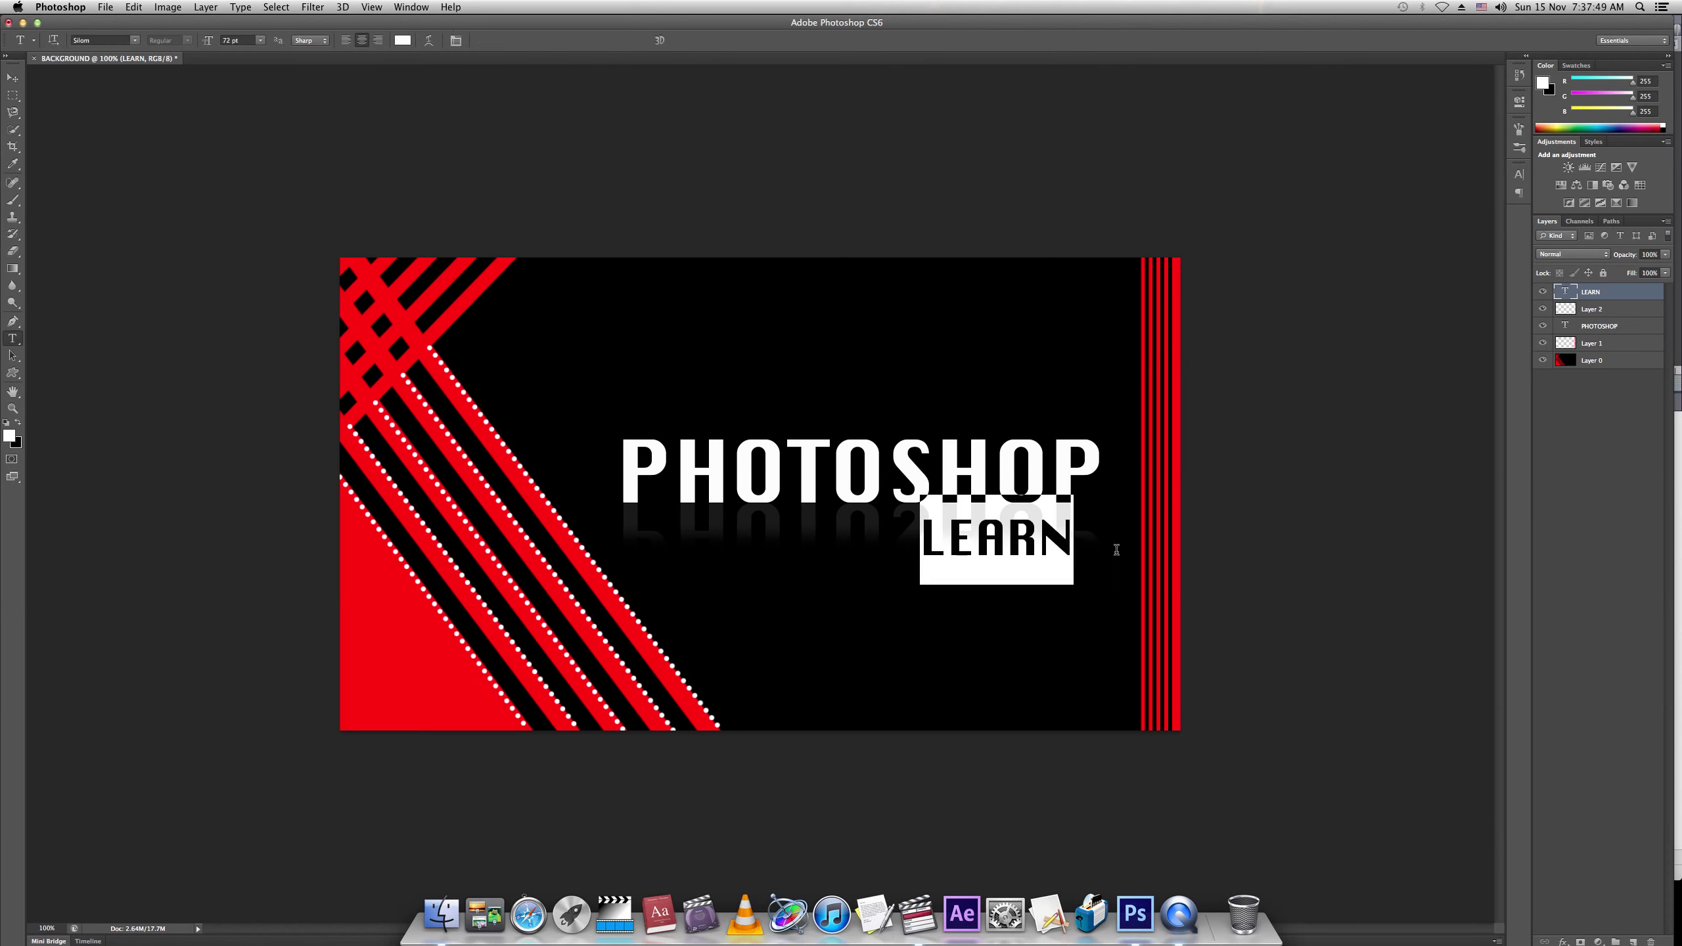
left_click(9, 436)
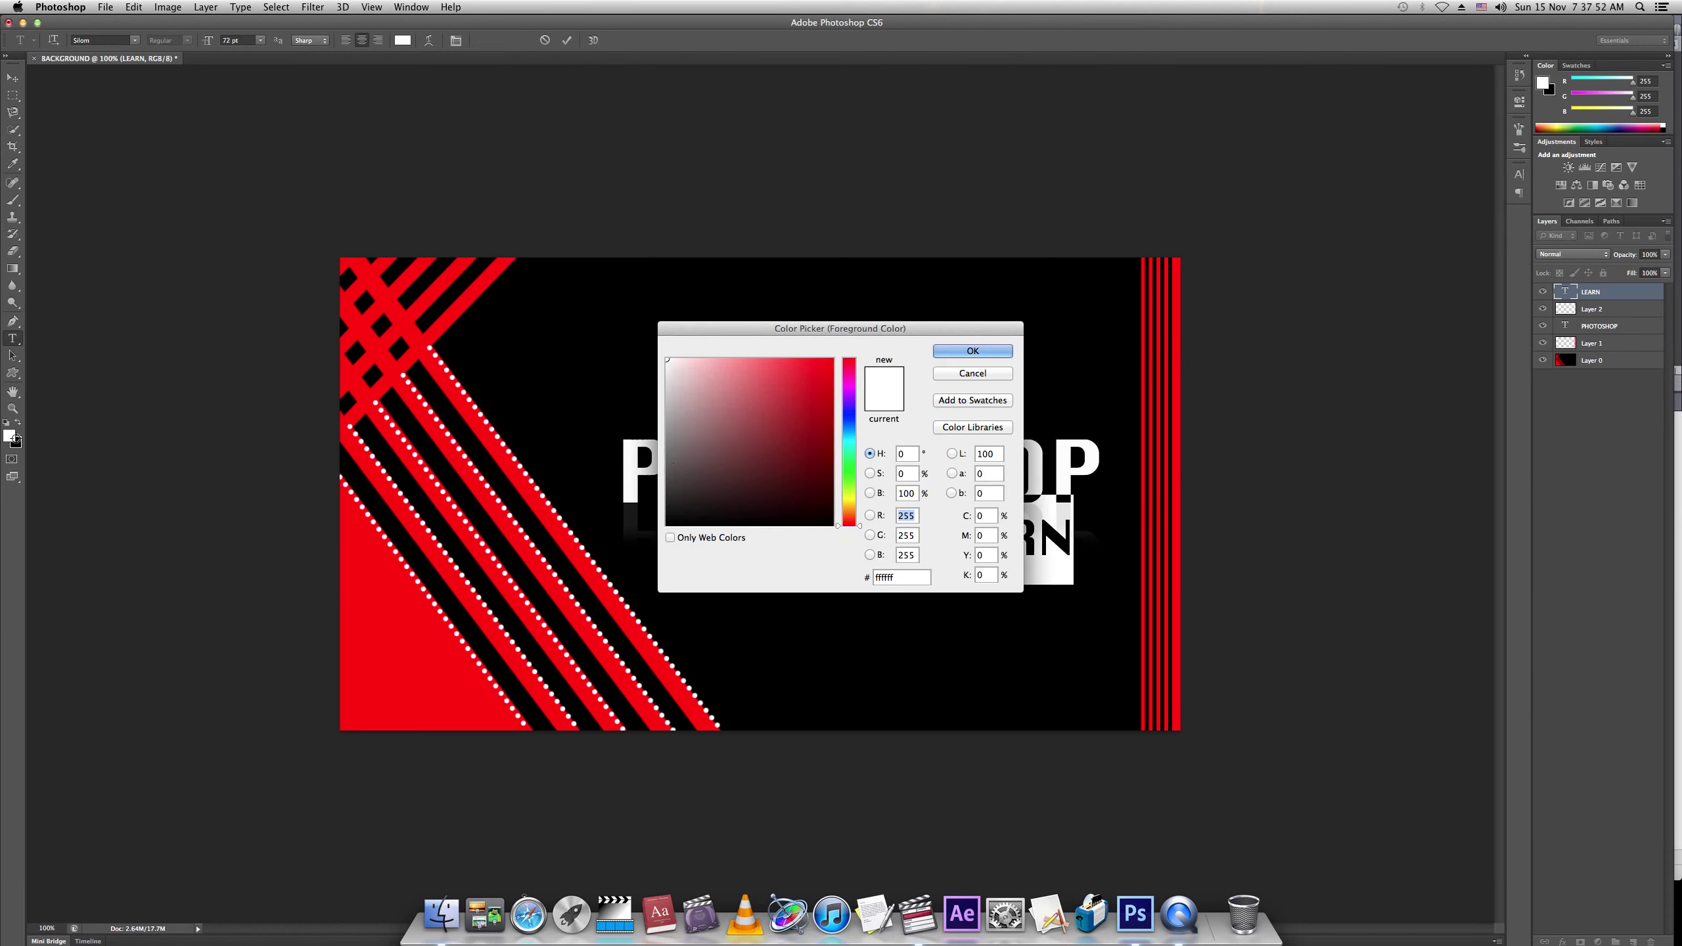
left_click(849, 500)
left_click(797, 383)
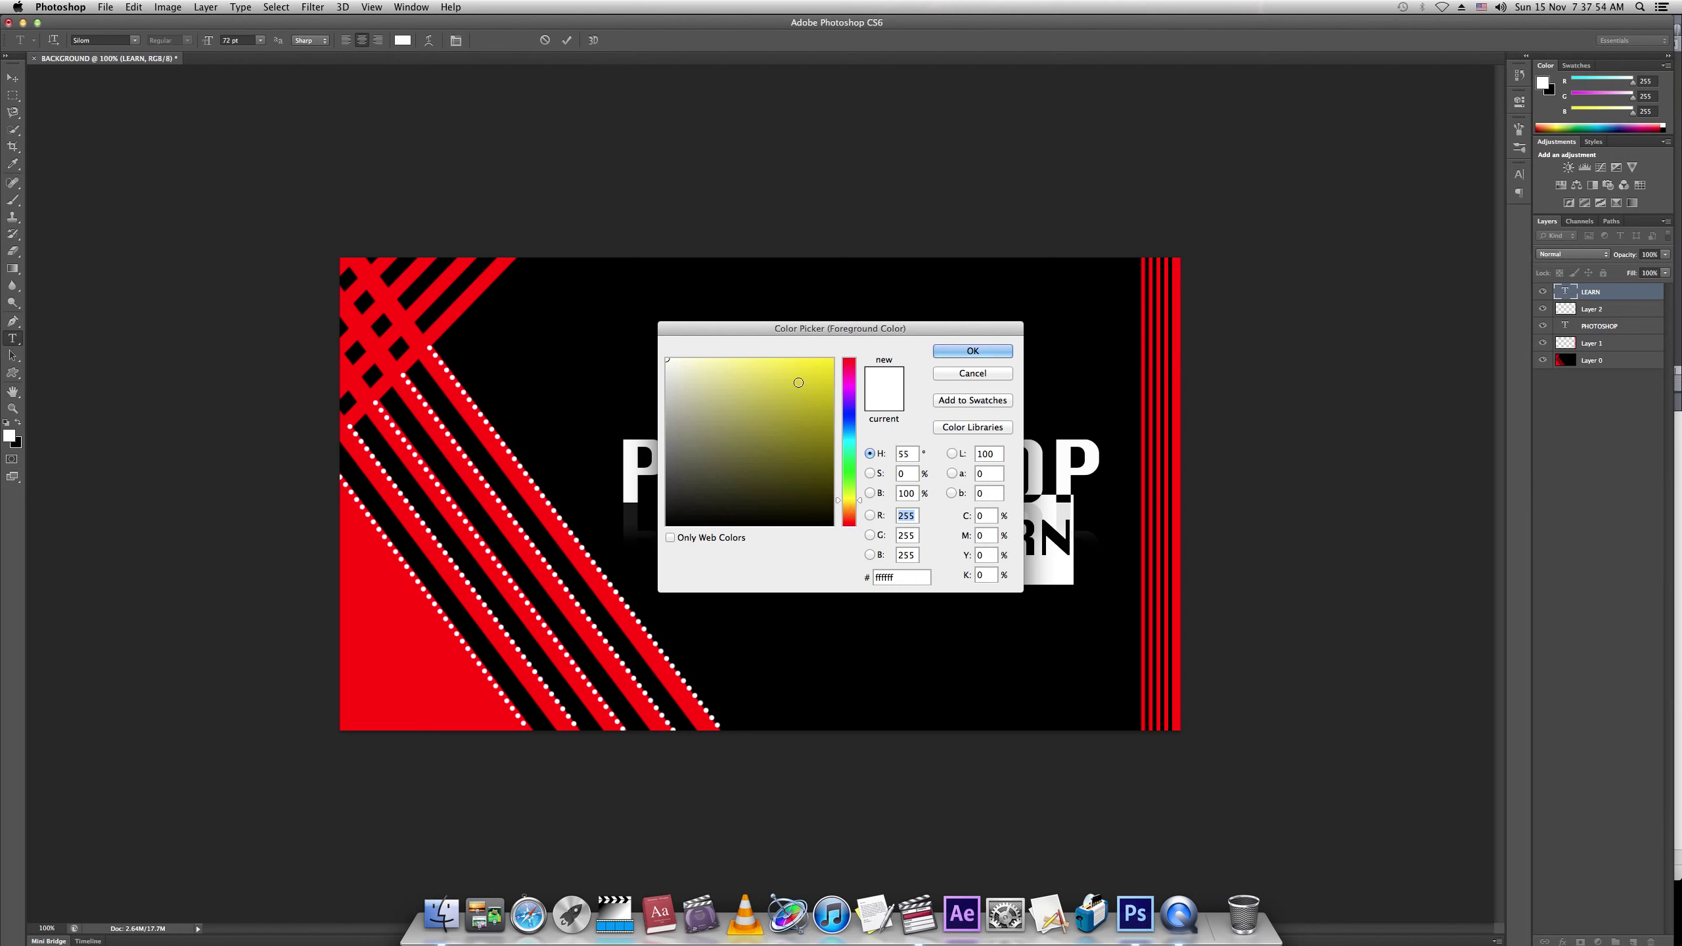
left_click(849, 359)
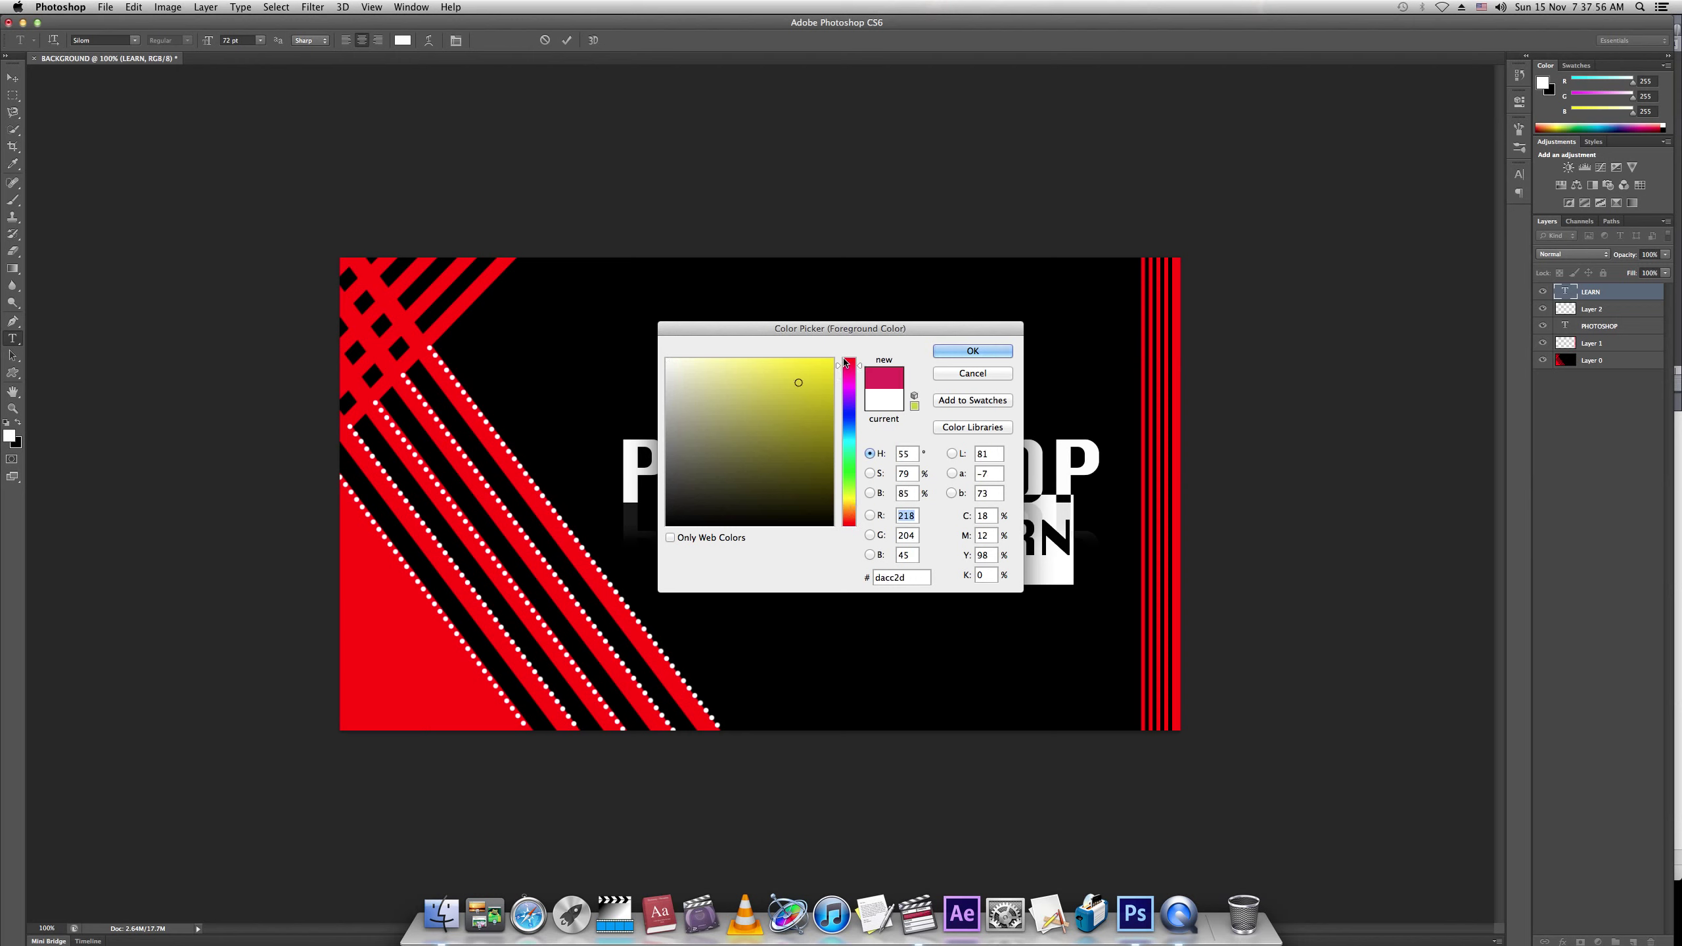
left_click_drag(826, 369, 834, 359)
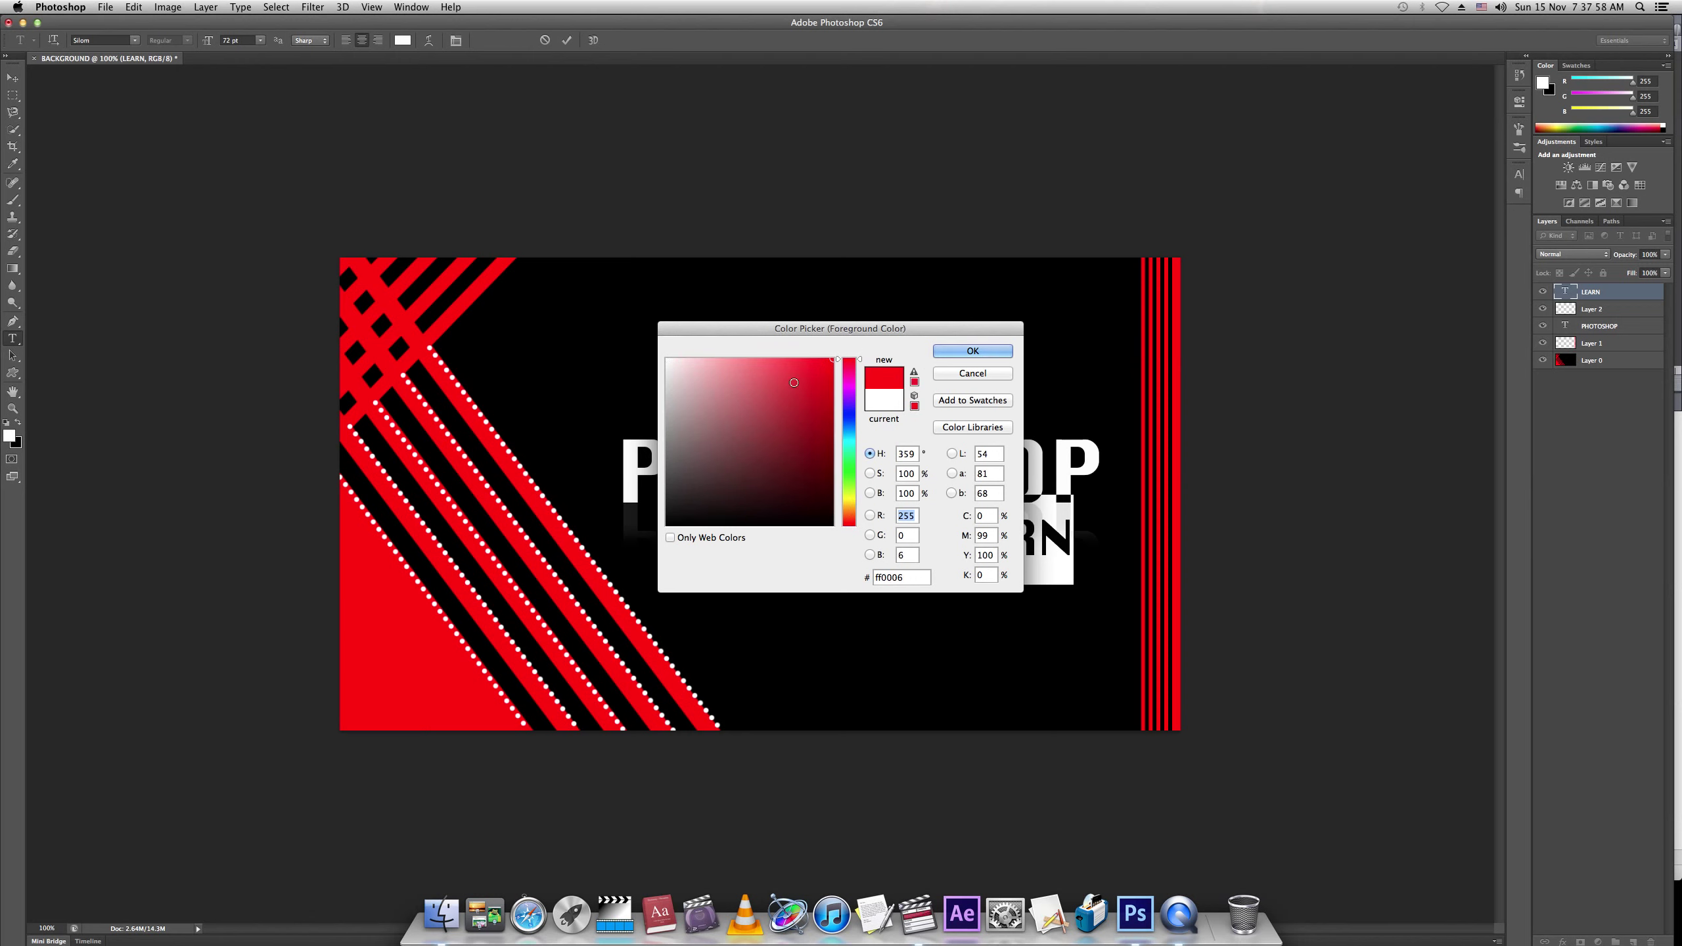
left_click(849, 496)
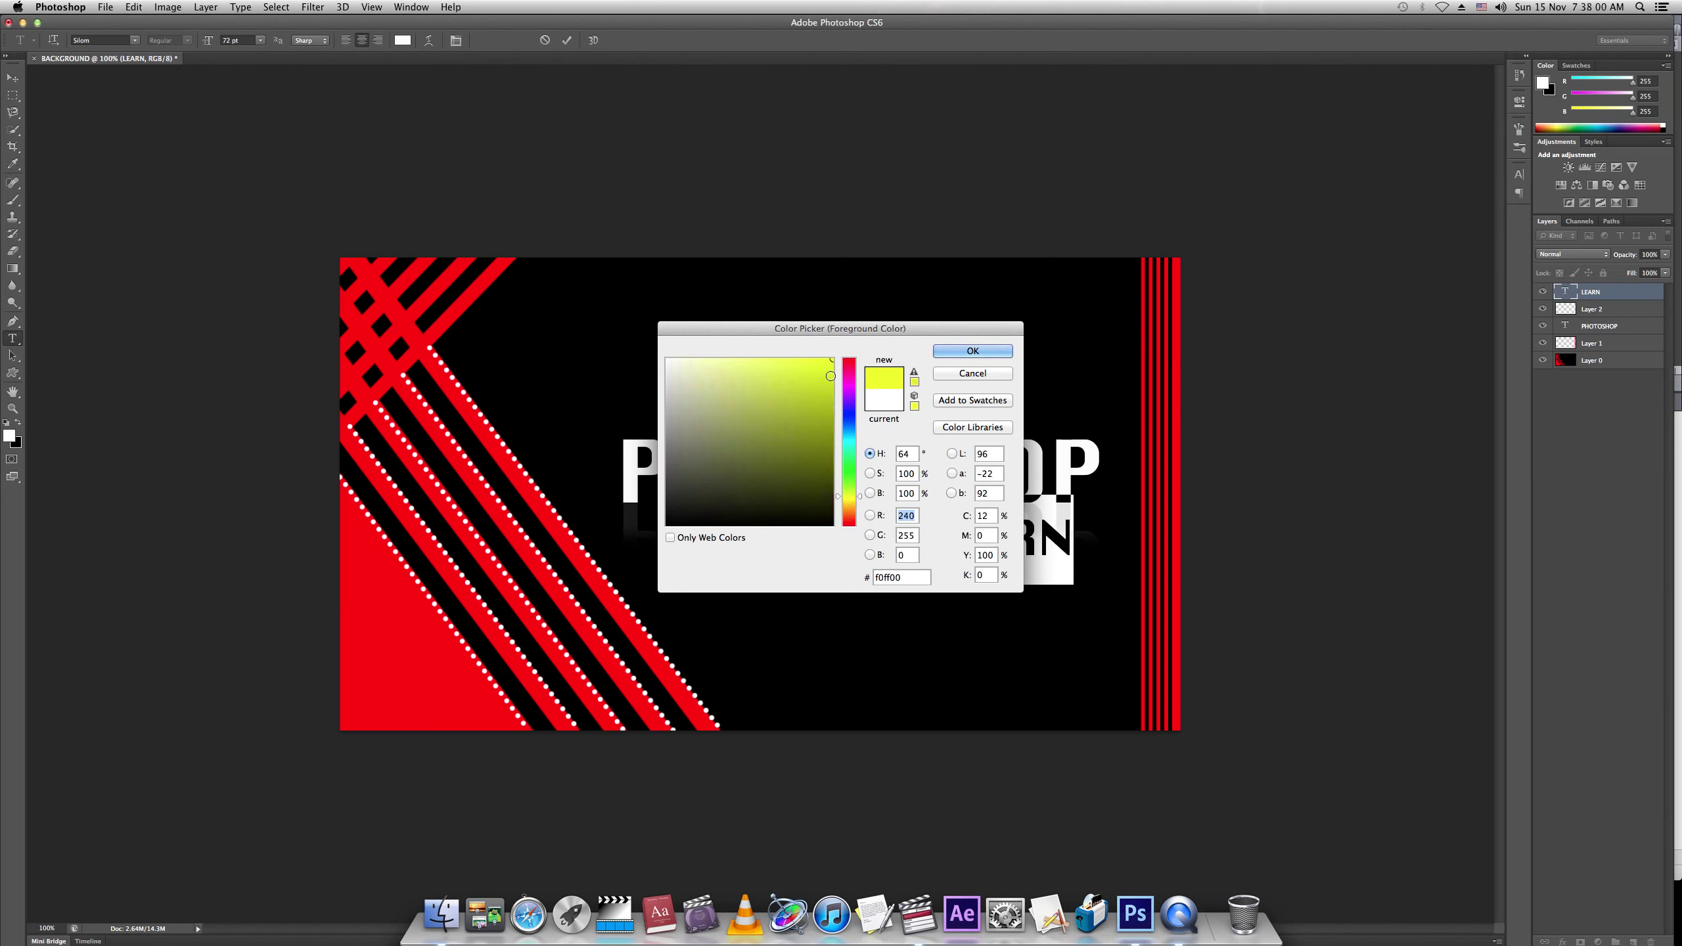
left_click(971, 350)
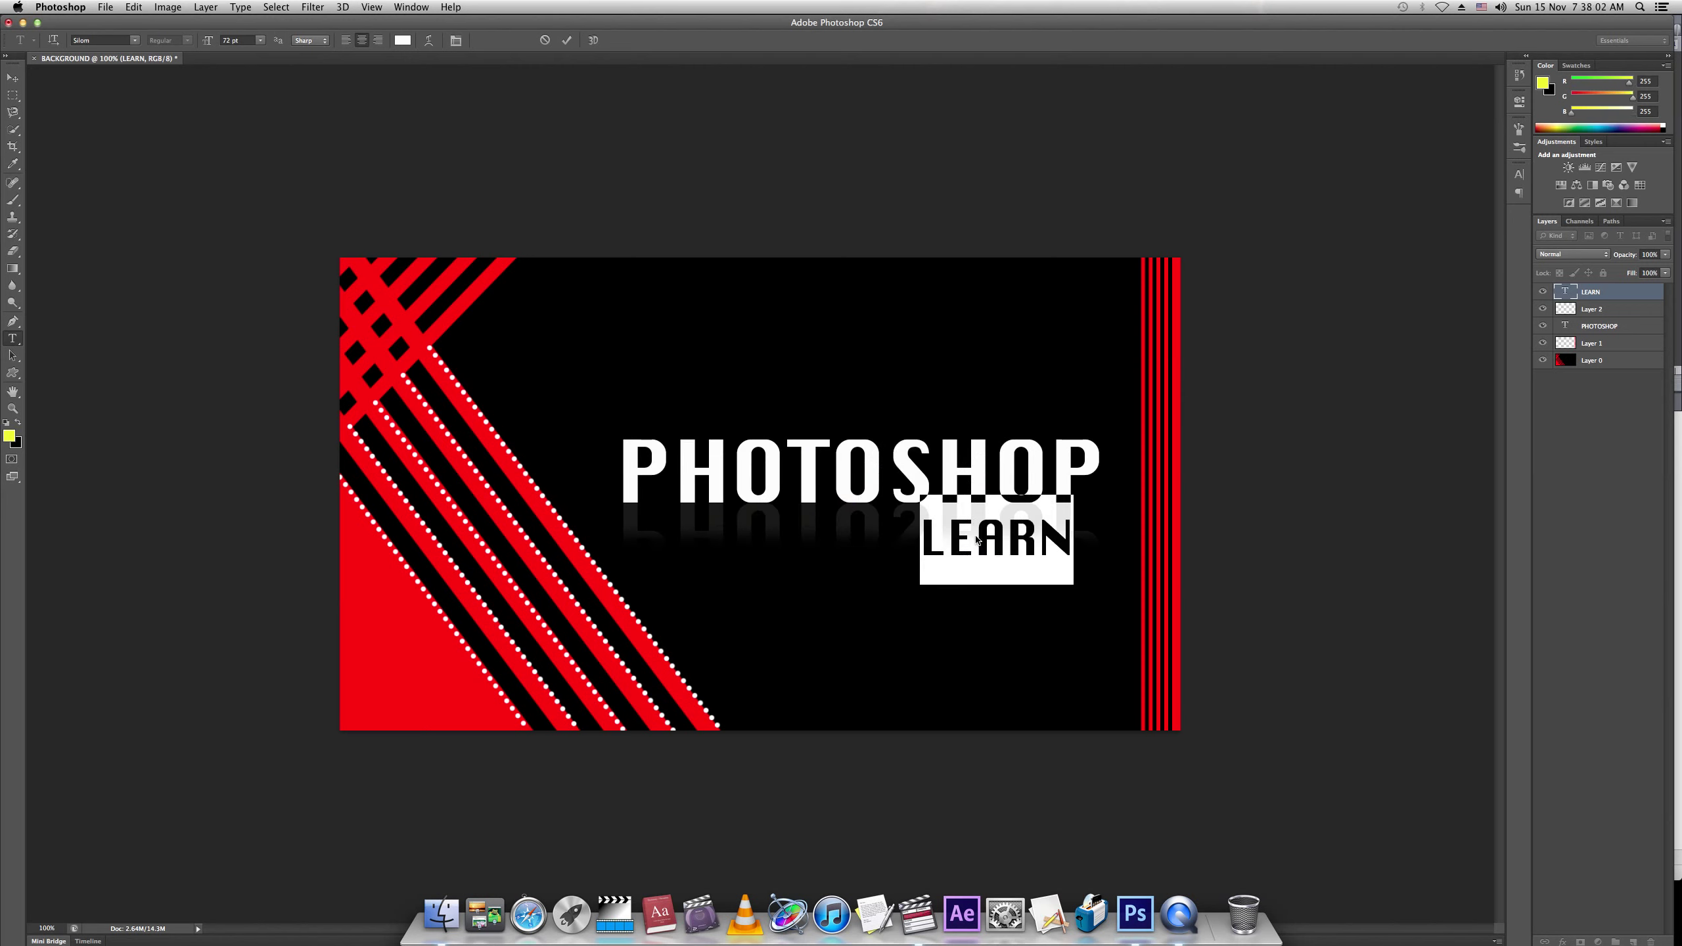
left_click(974, 529)
key("ctrl+Return")
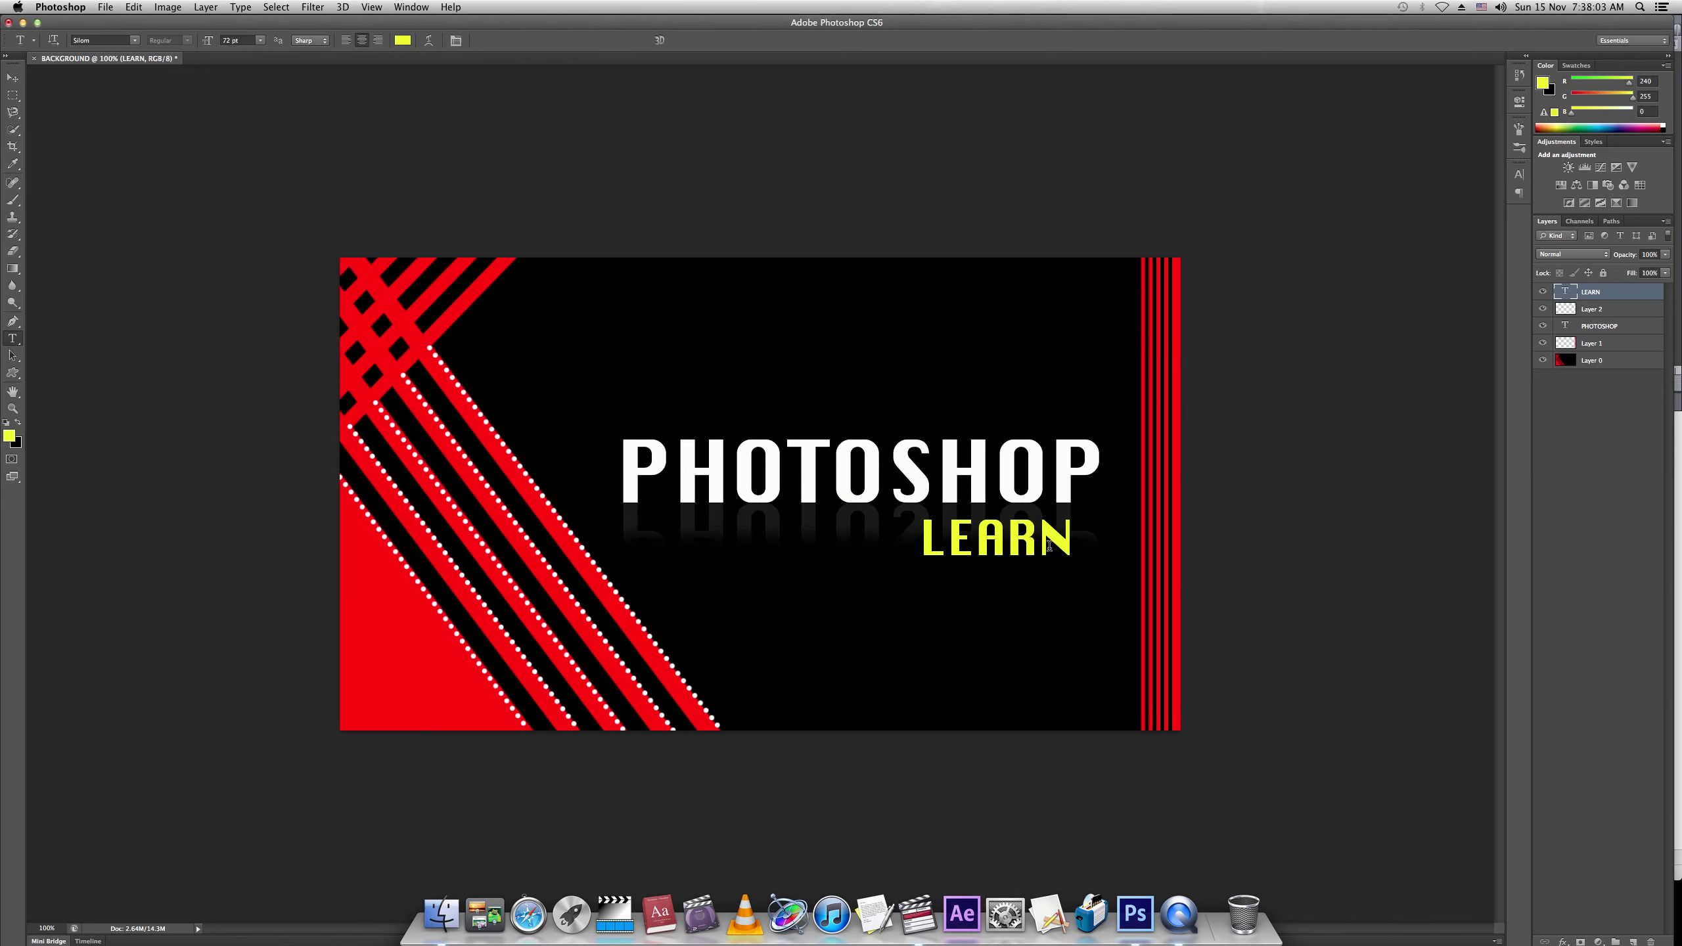
key("v")
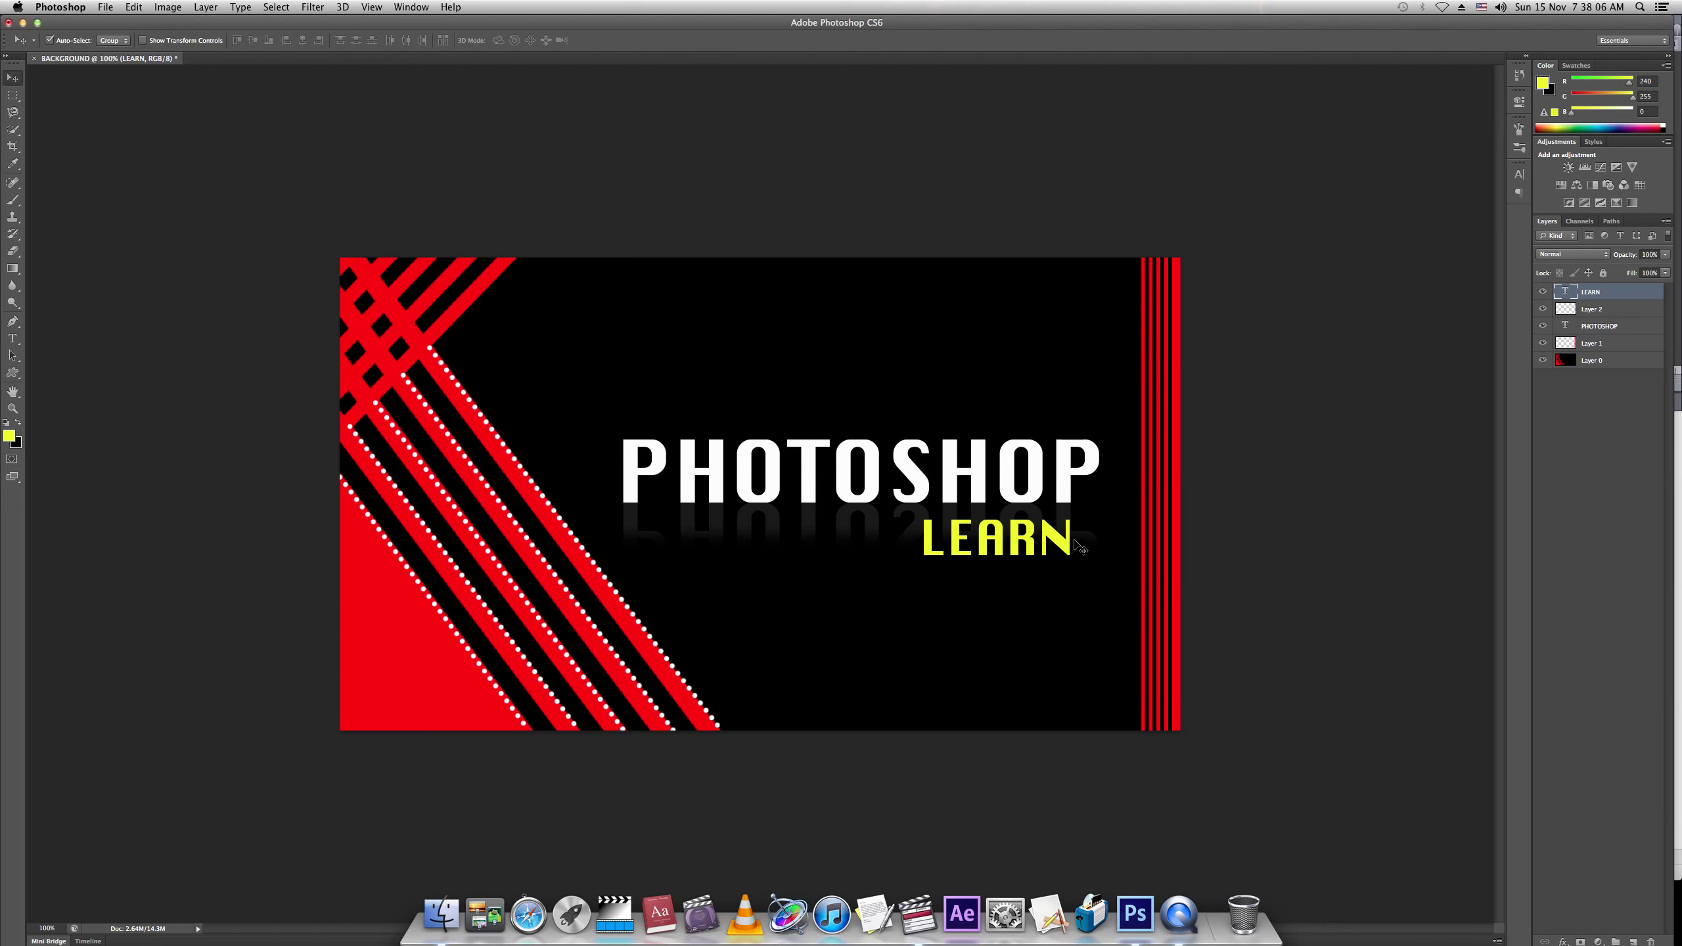
- Nudge LEARN right and scale it to about 81% beneath PHOTOSHOP's right end
key("shift+Right")
key("shift+Right")
key("shift+Right")
key("shift+Right")
key("ctrl+t")
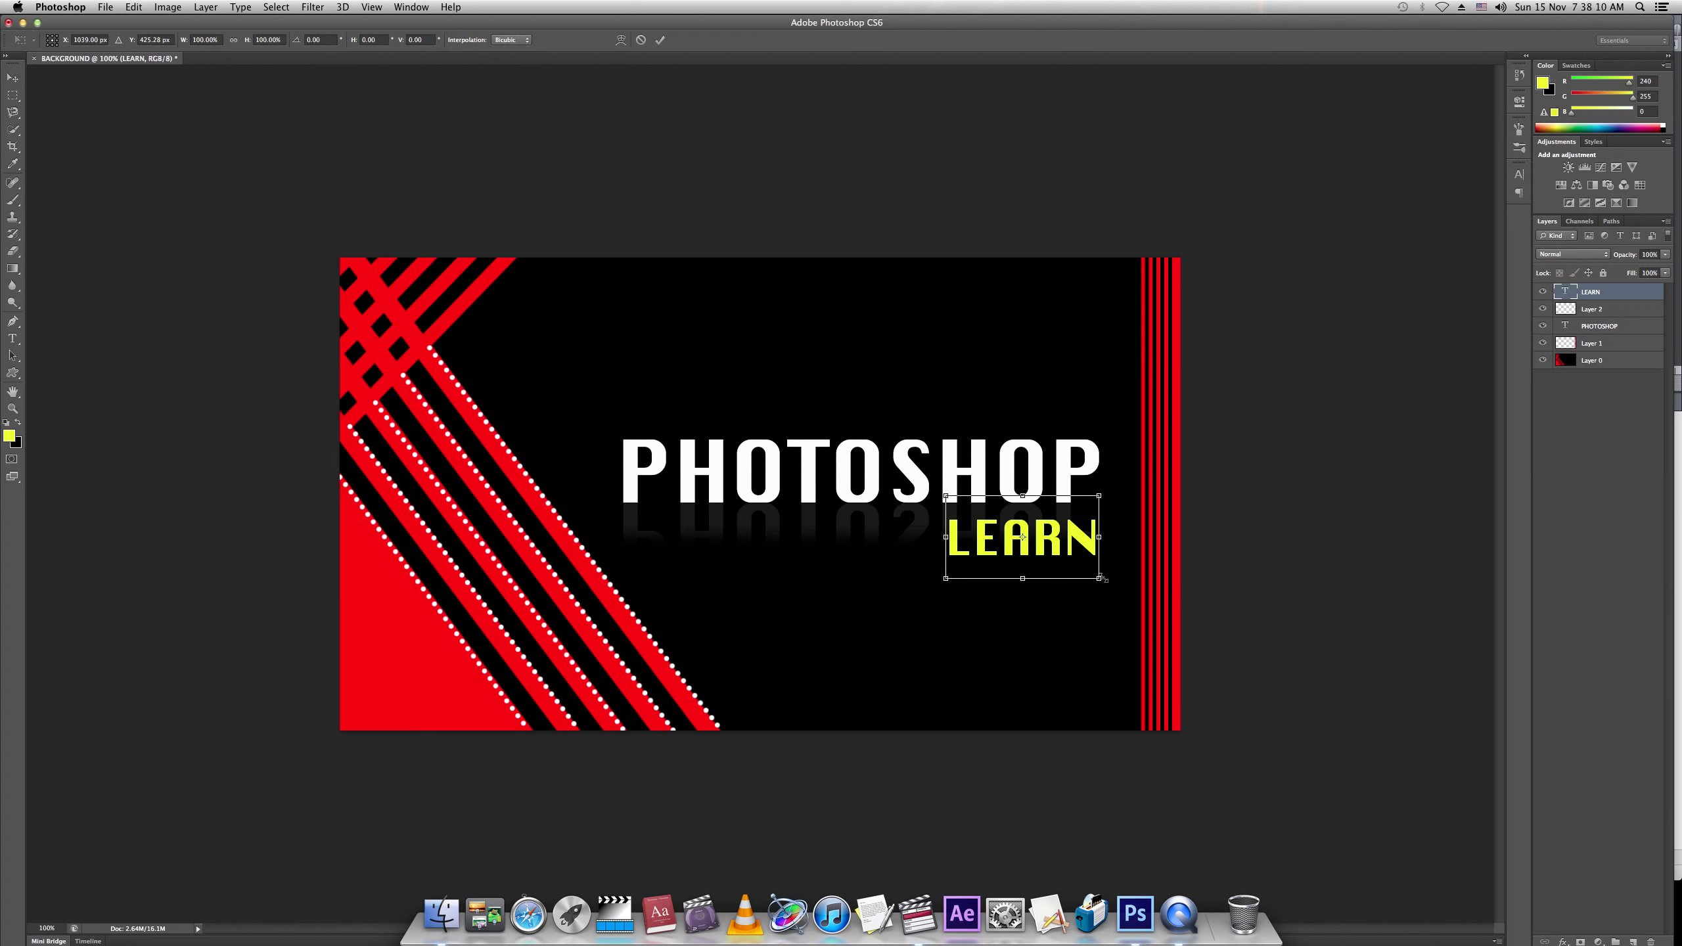
left_click_drag(1099, 578, 1071, 561)
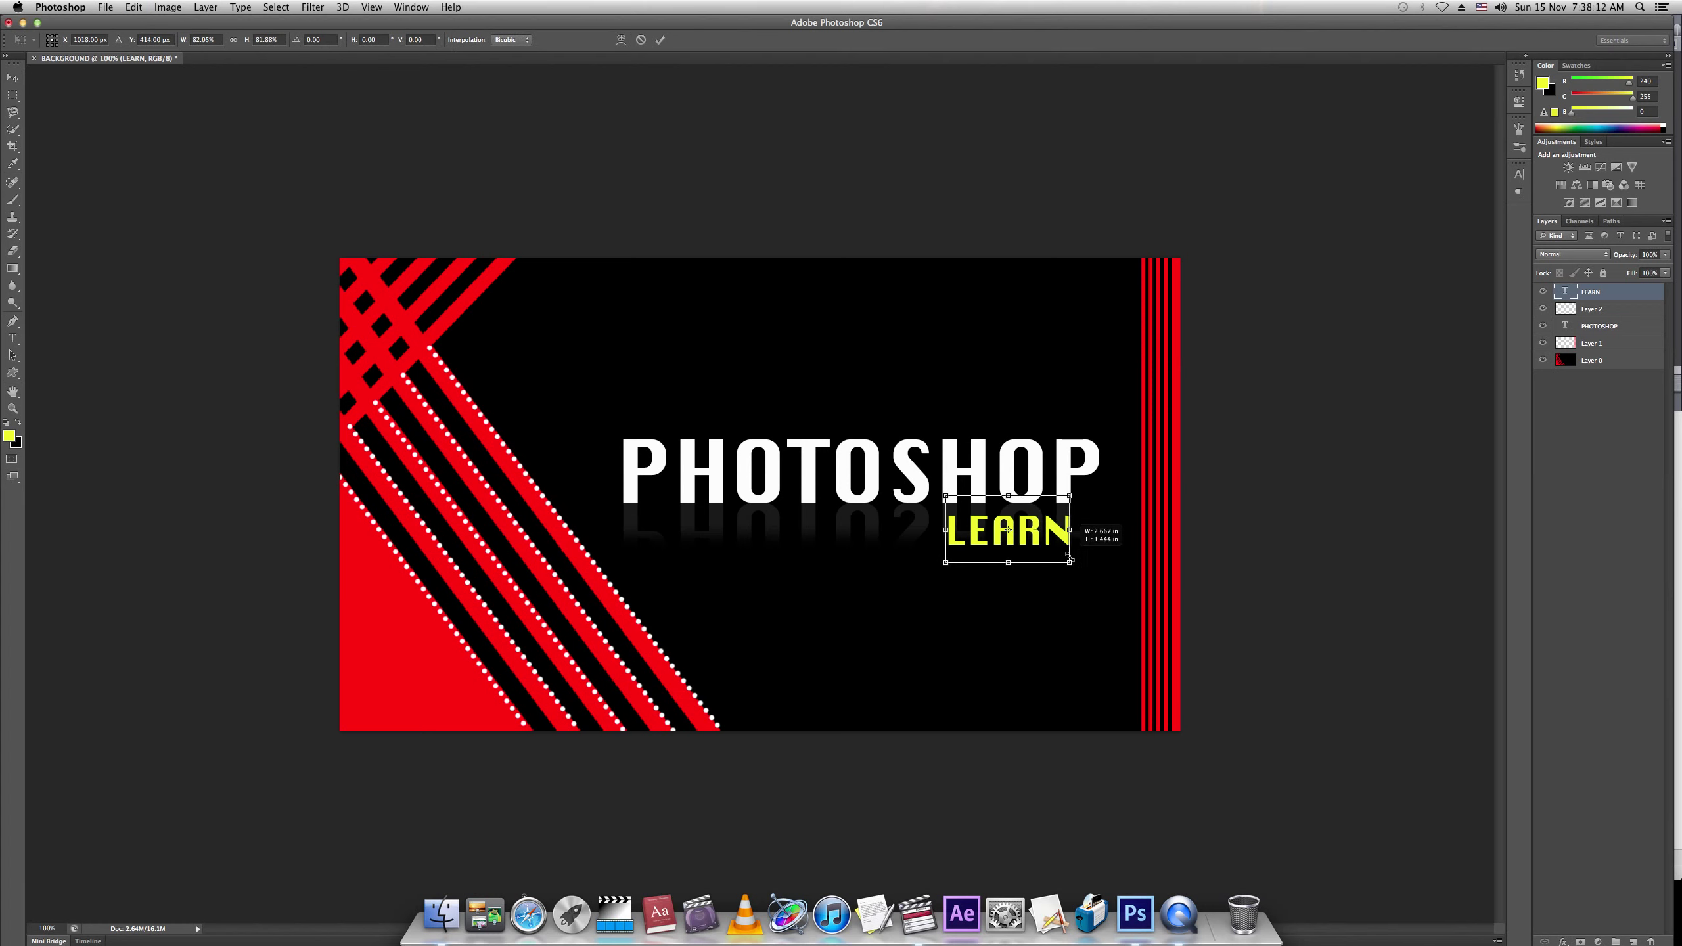
key("Return")
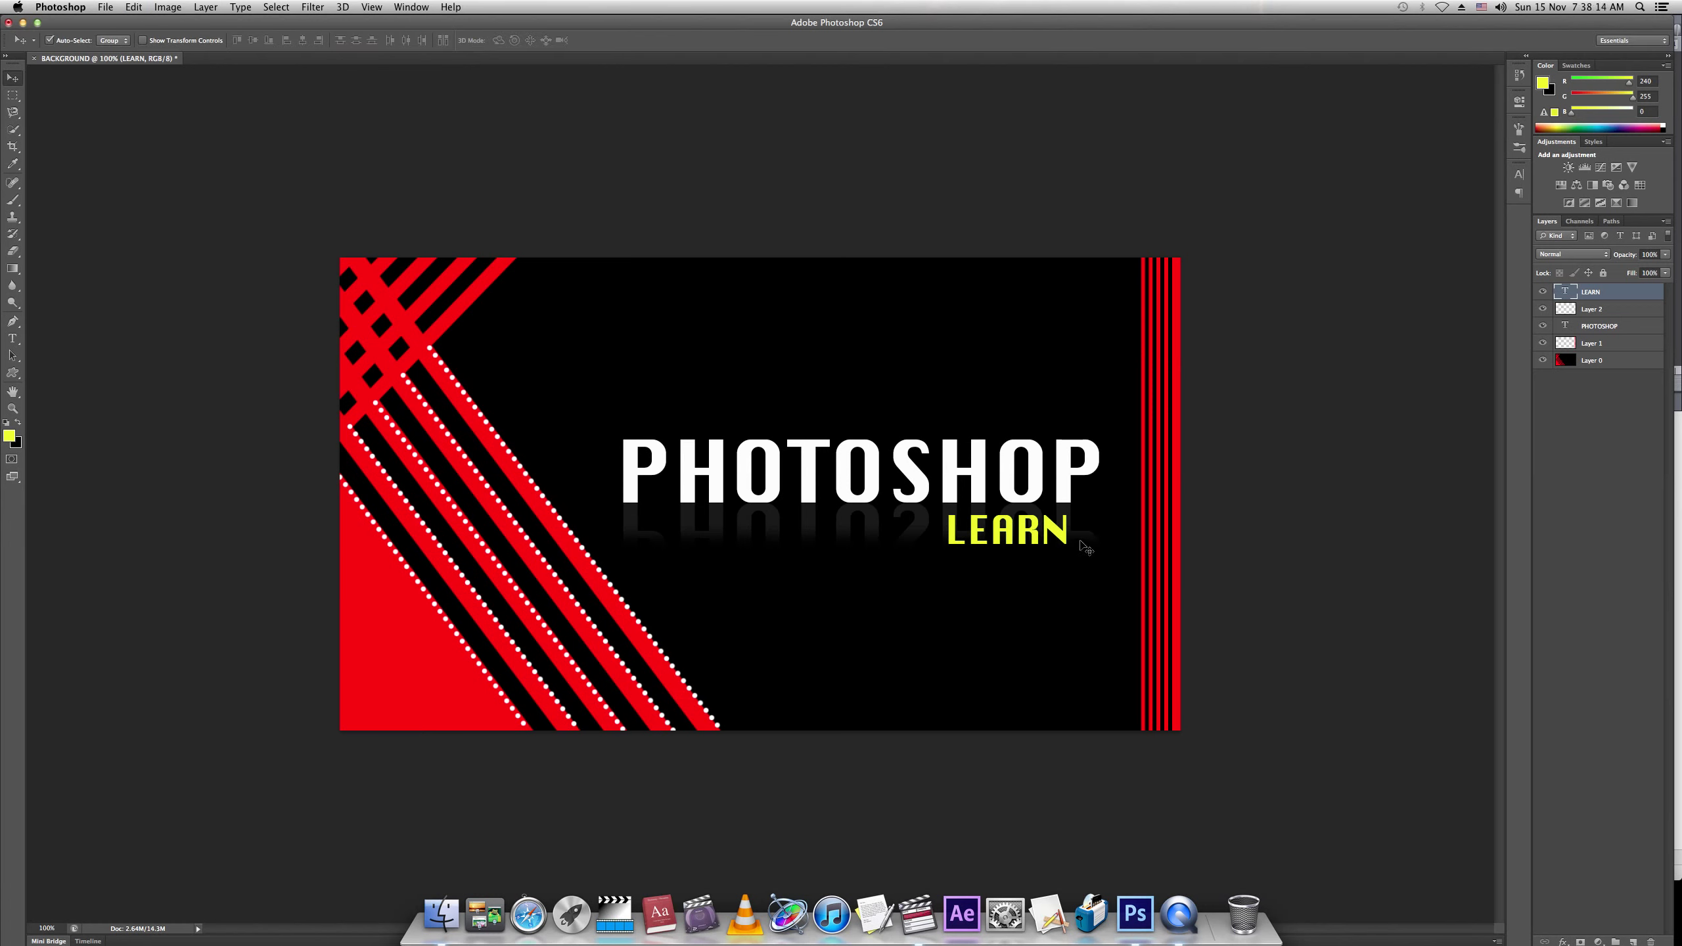